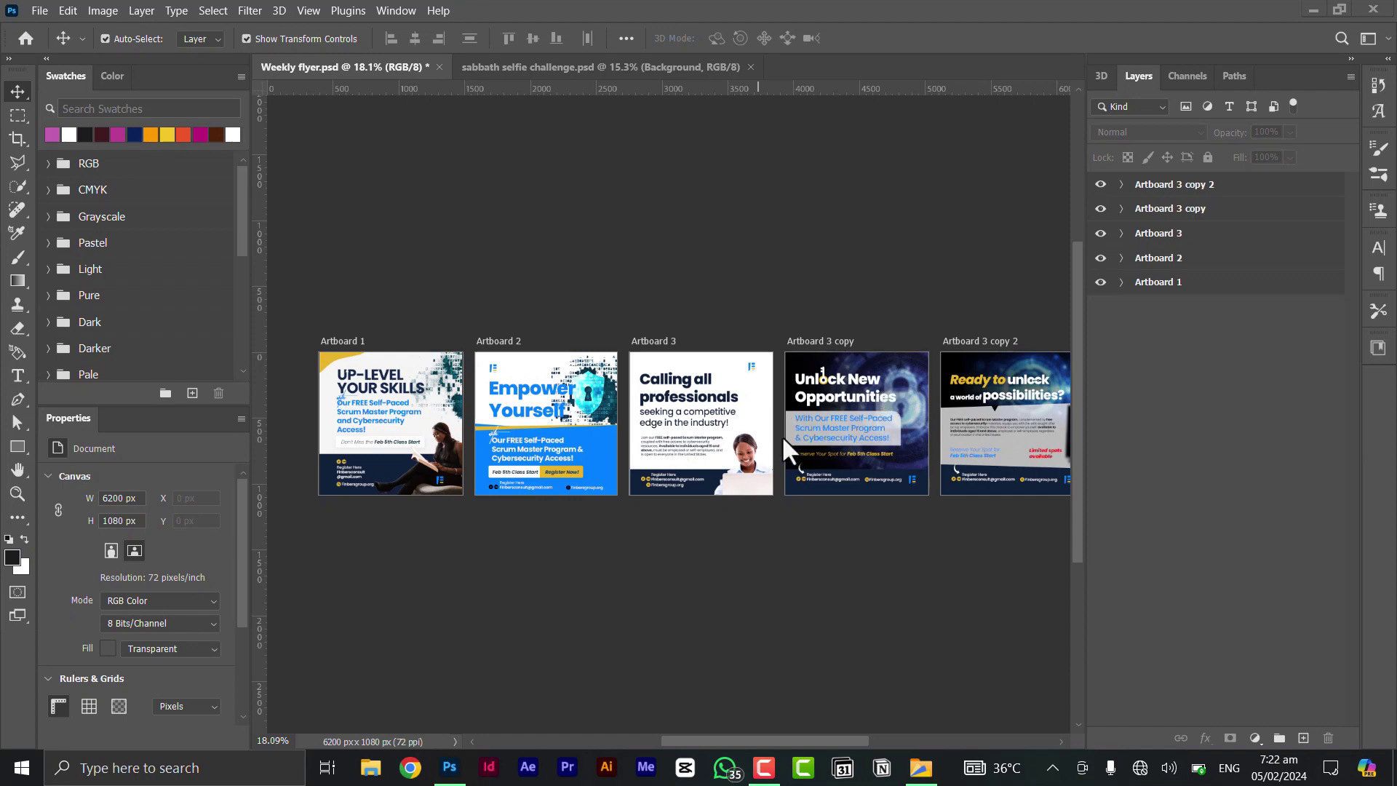
# Open the Export As settings for all artboards of the Weekly flyer document, review them and close without exporting
pyautogui.click(40, 10)
pyautogui.moveTo(105, 289)
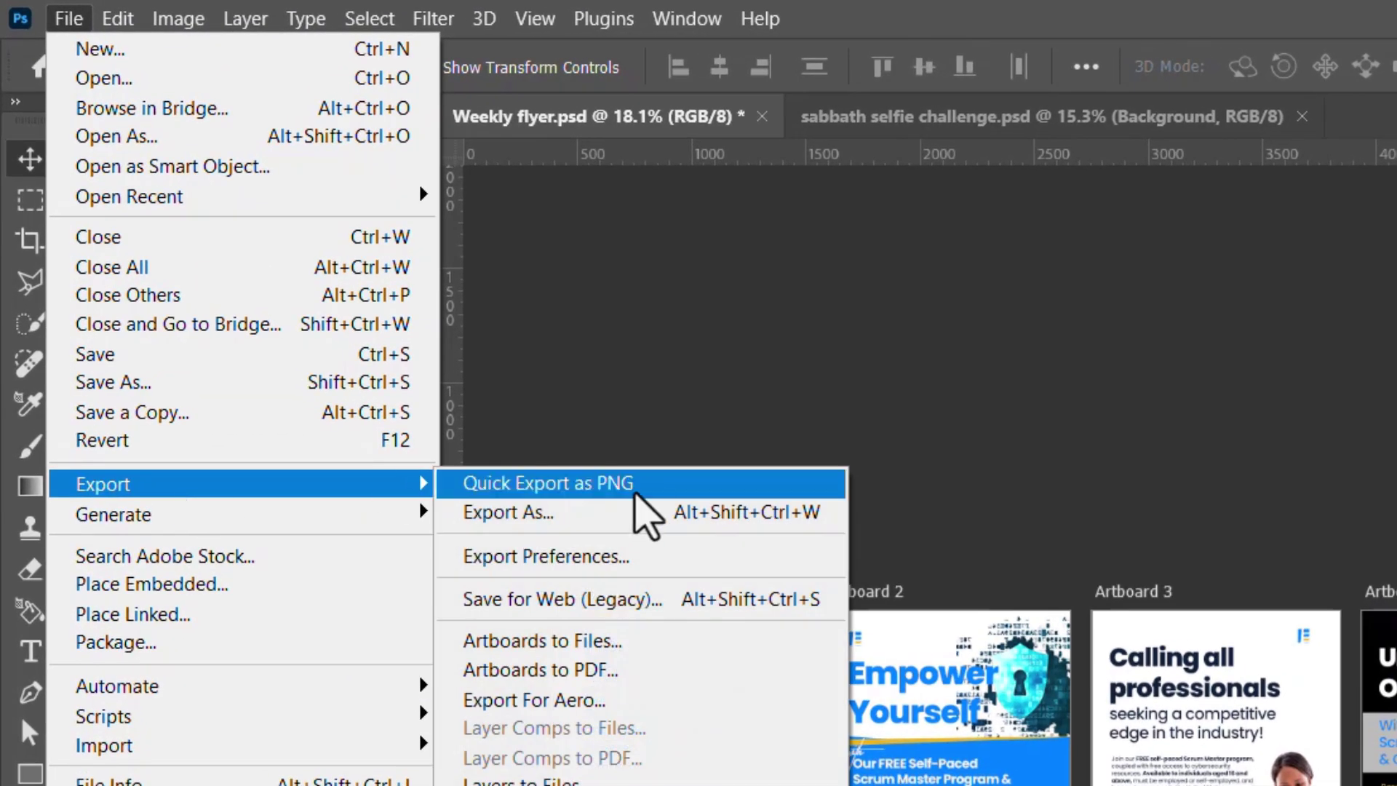
pyautogui.click(629, 511)
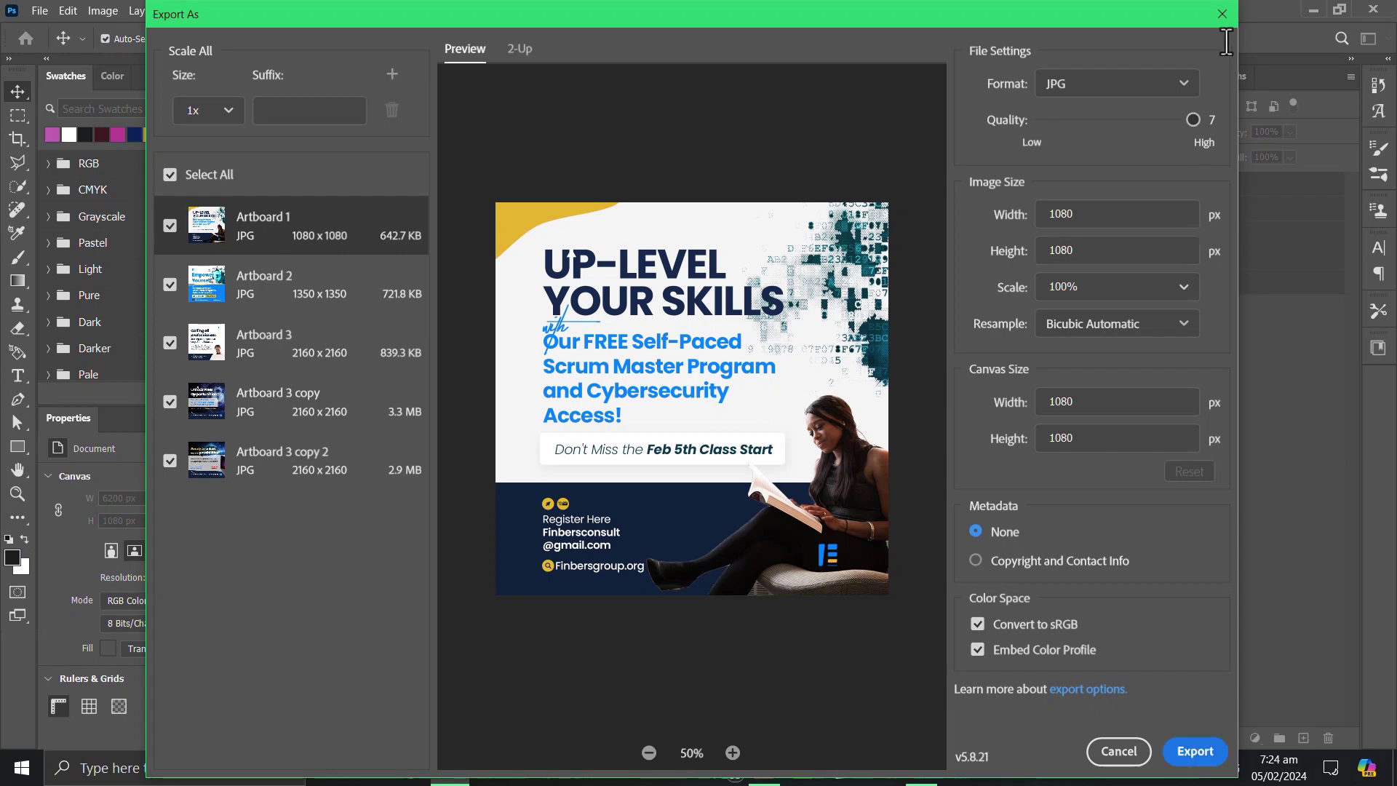
pyautogui.press('Escape')
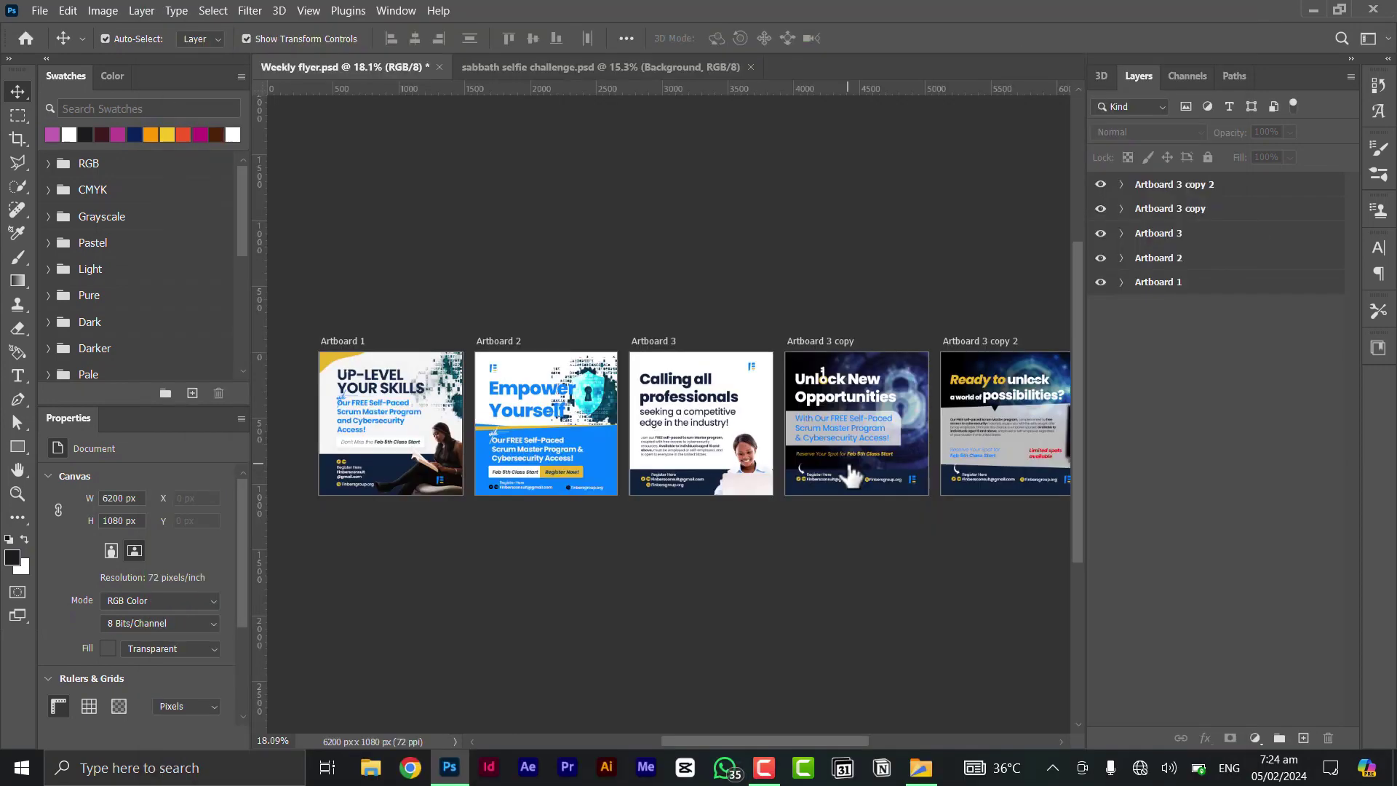
# Select Artboard 1 and compare the export commands offered for the selected artboard with those for the whole document
pyautogui.click(1164, 291)
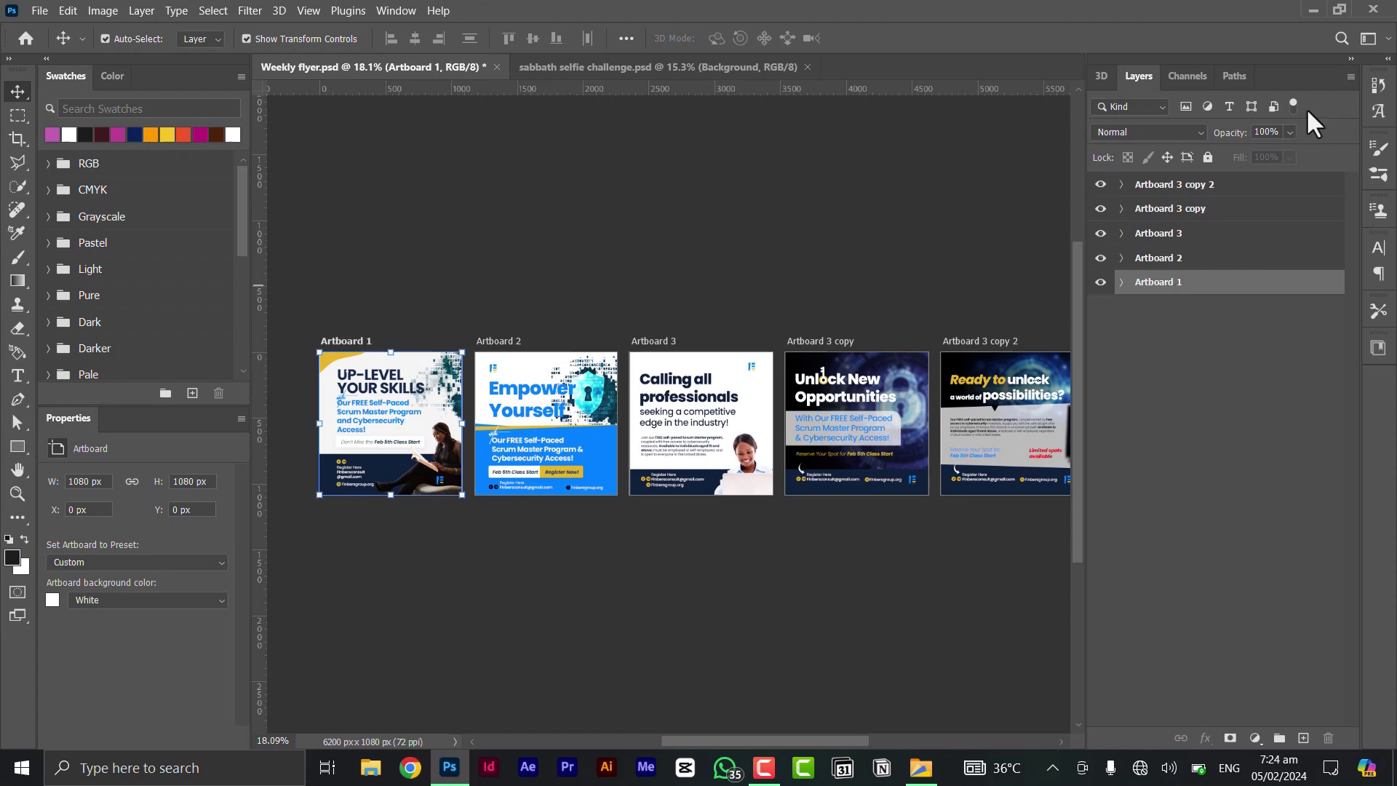
pyautogui.click(1352, 73)
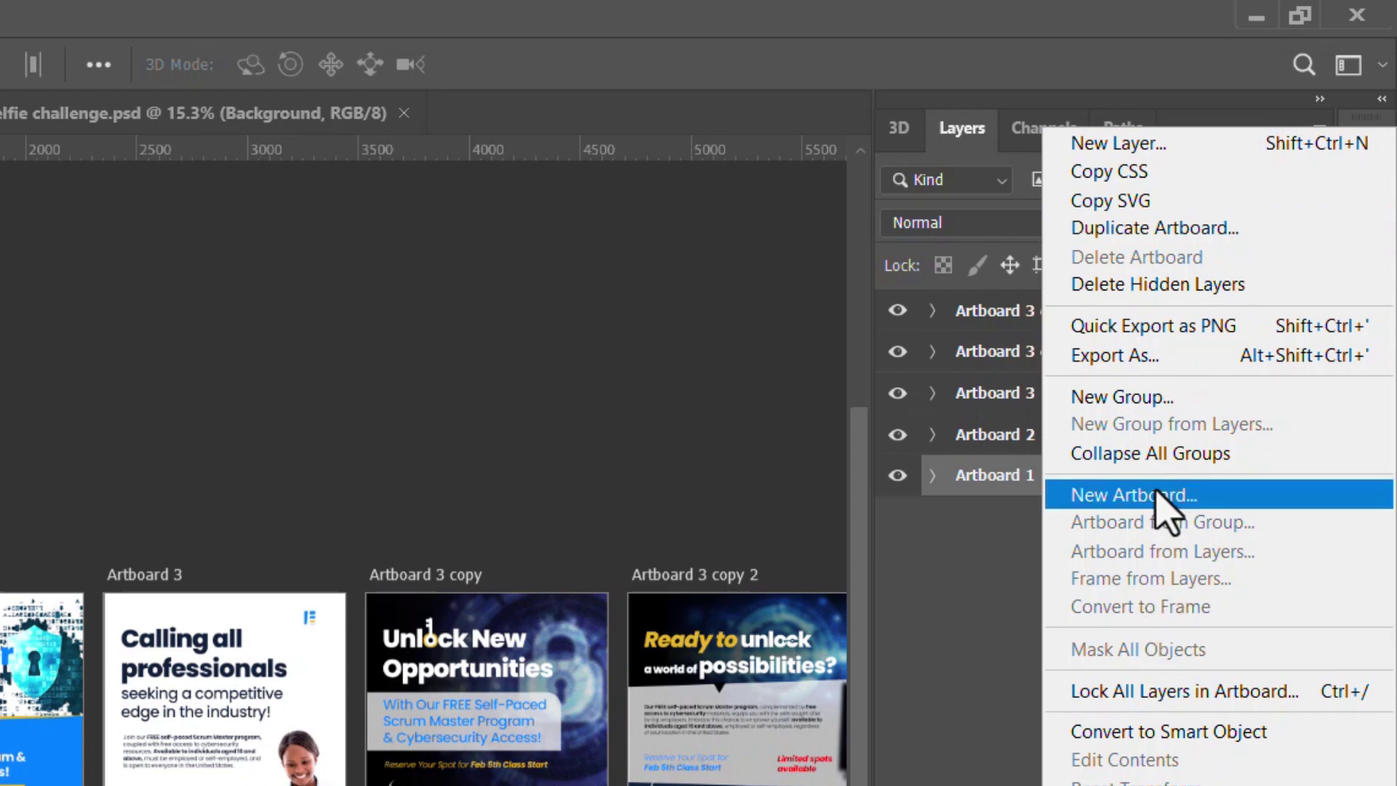
pyautogui.click(1210, 358)
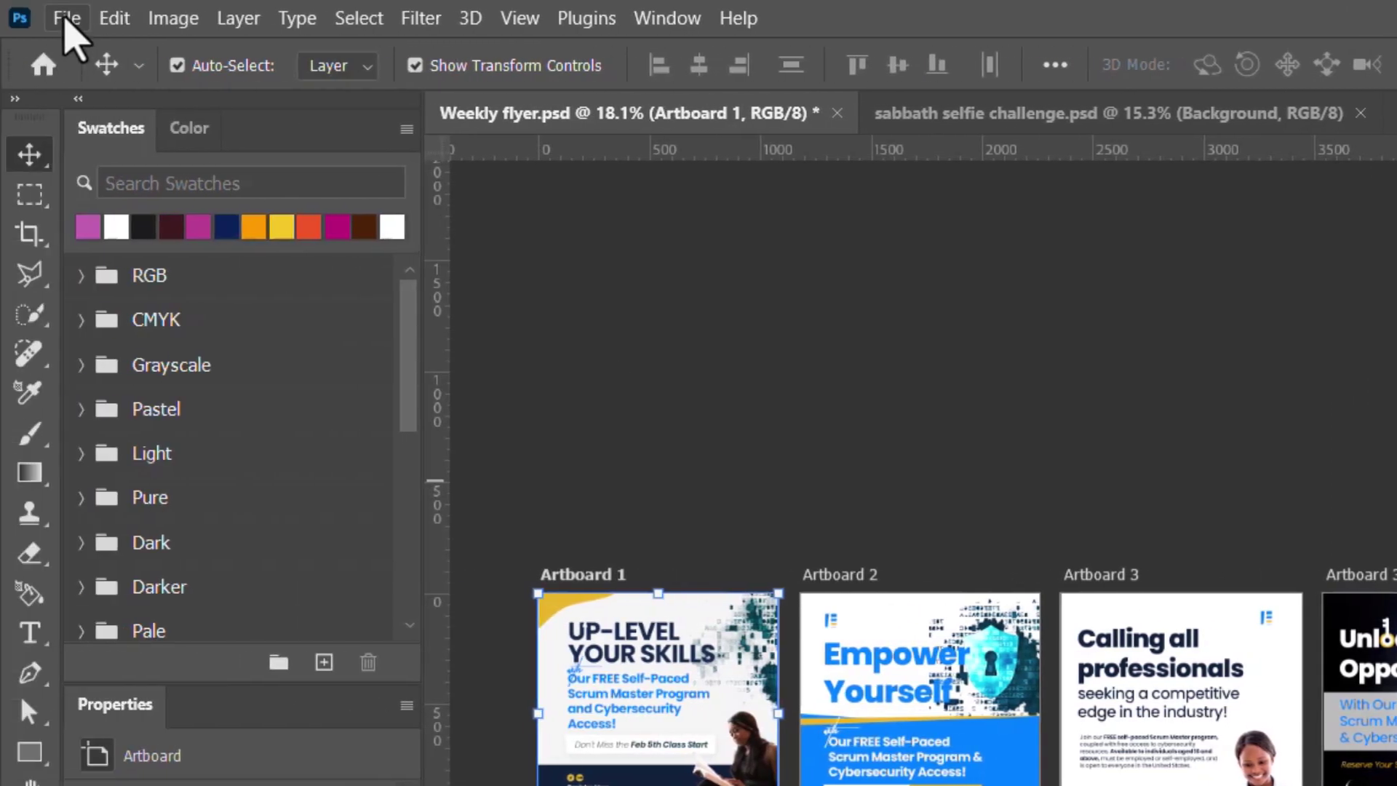
pyautogui.click(66, 20)
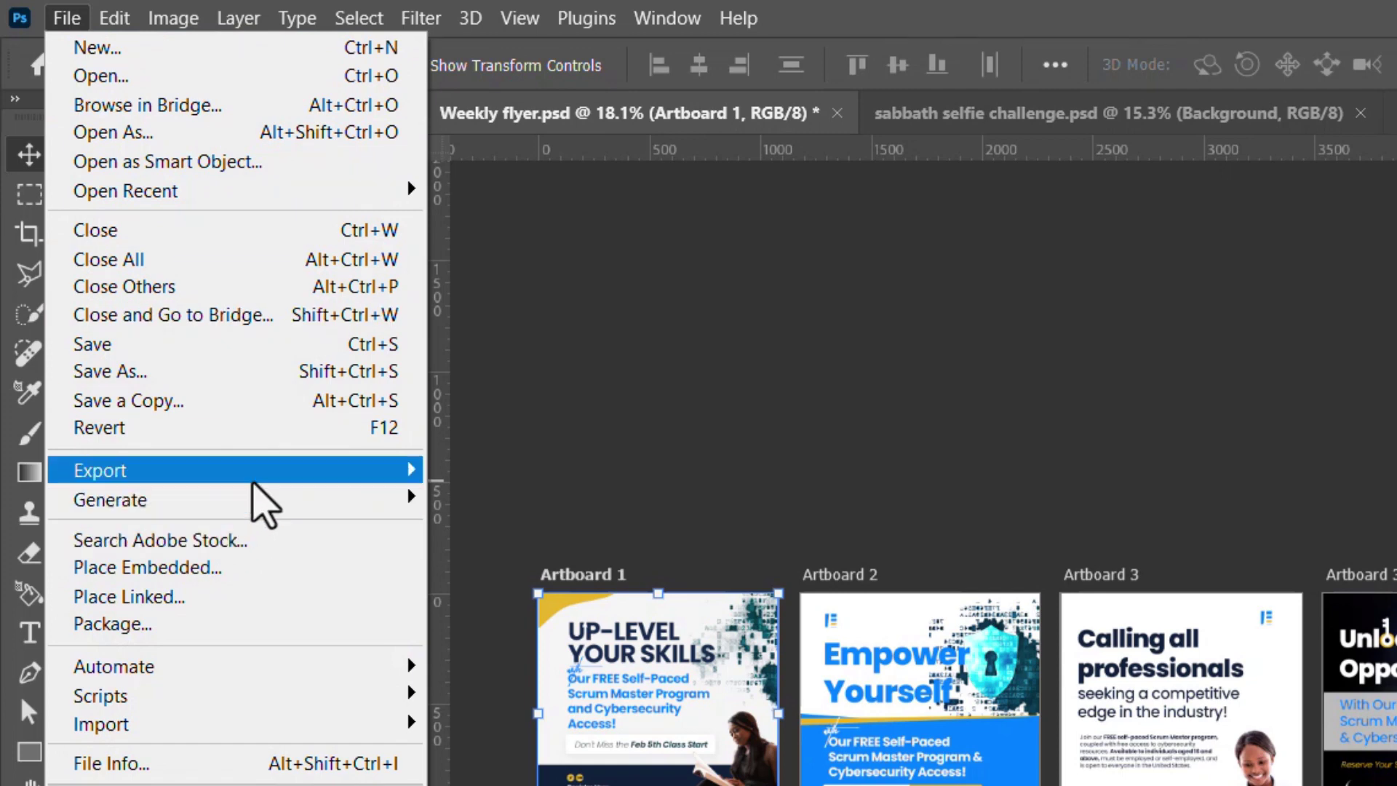
pyautogui.moveTo(250, 480)
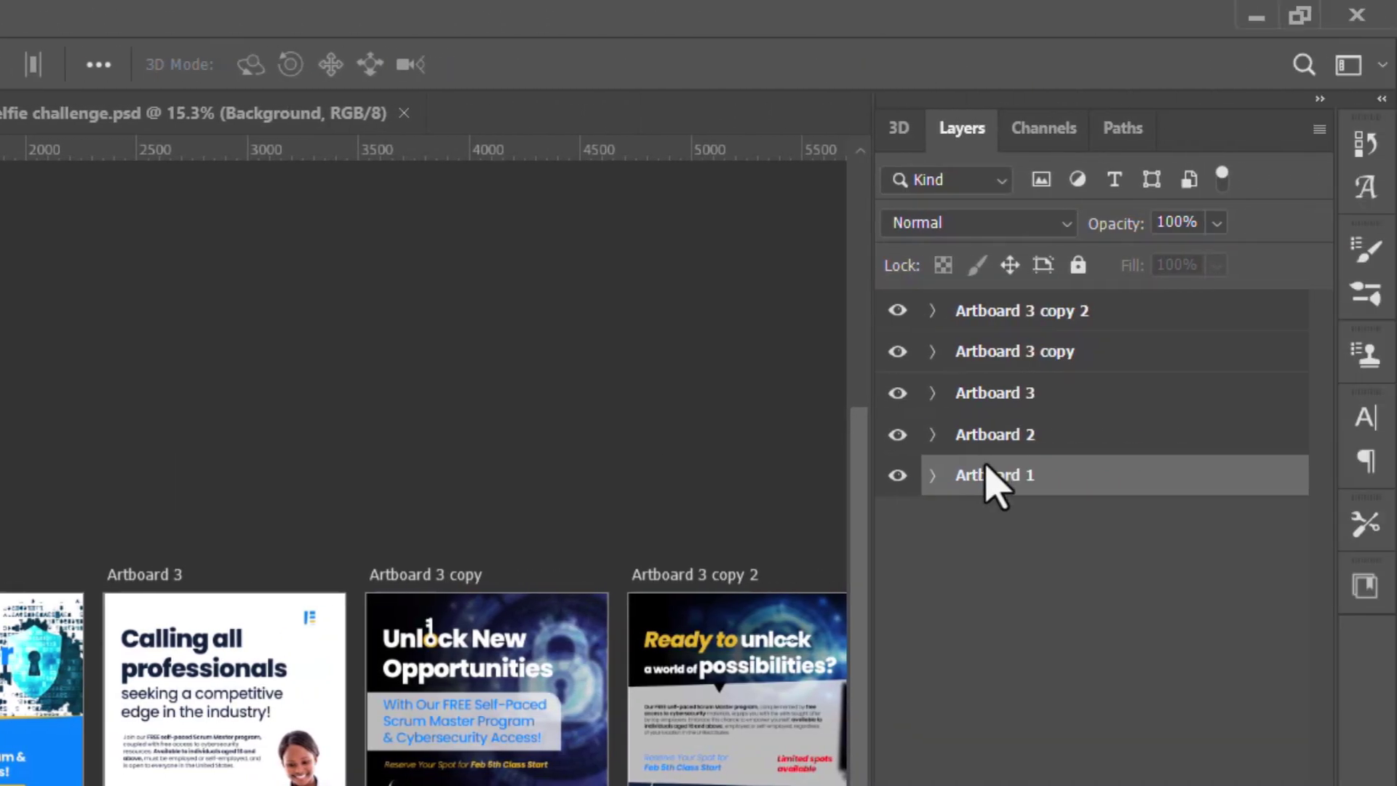
# Open the Export As settings for Artboard 1 only, review them and cancel the export
pyautogui.click(989, 466)
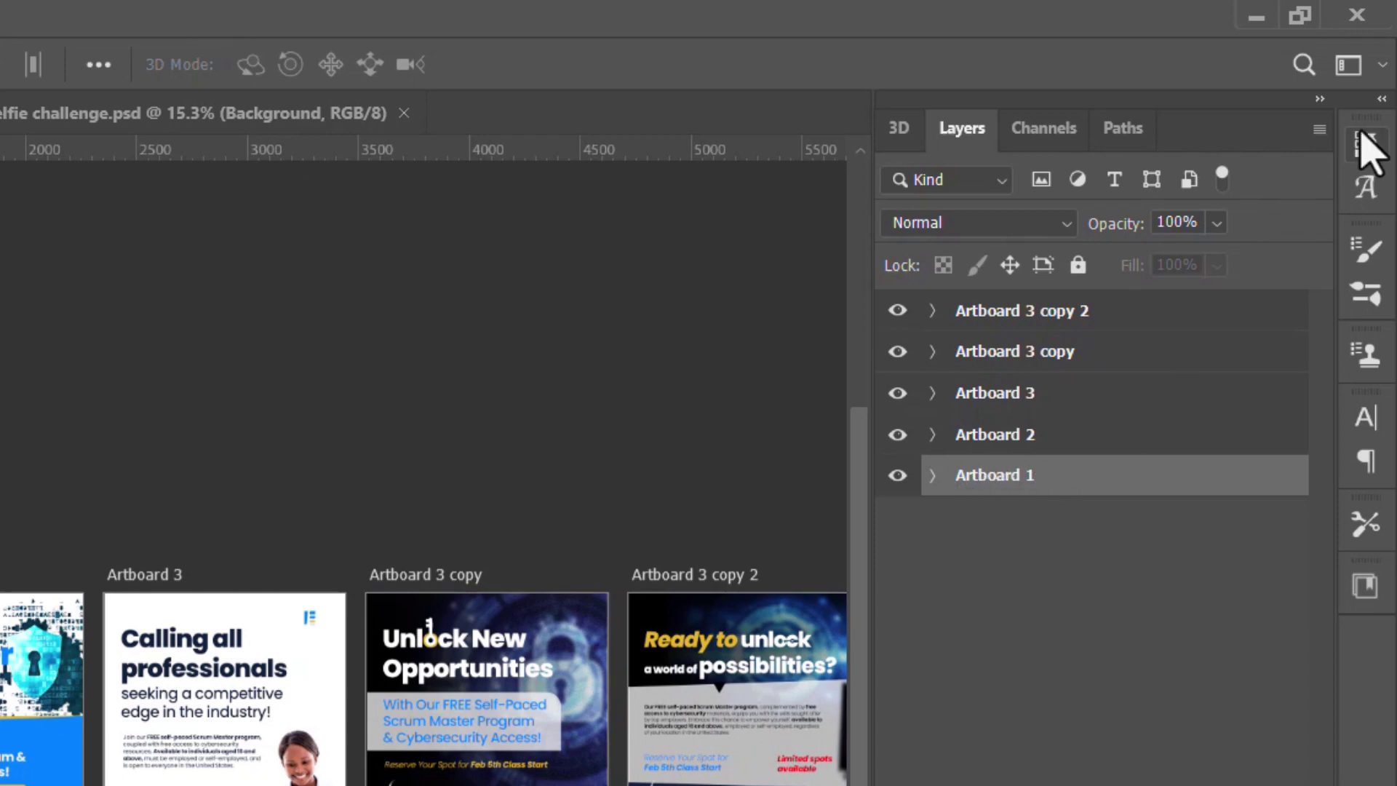
pyautogui.click(1319, 128)
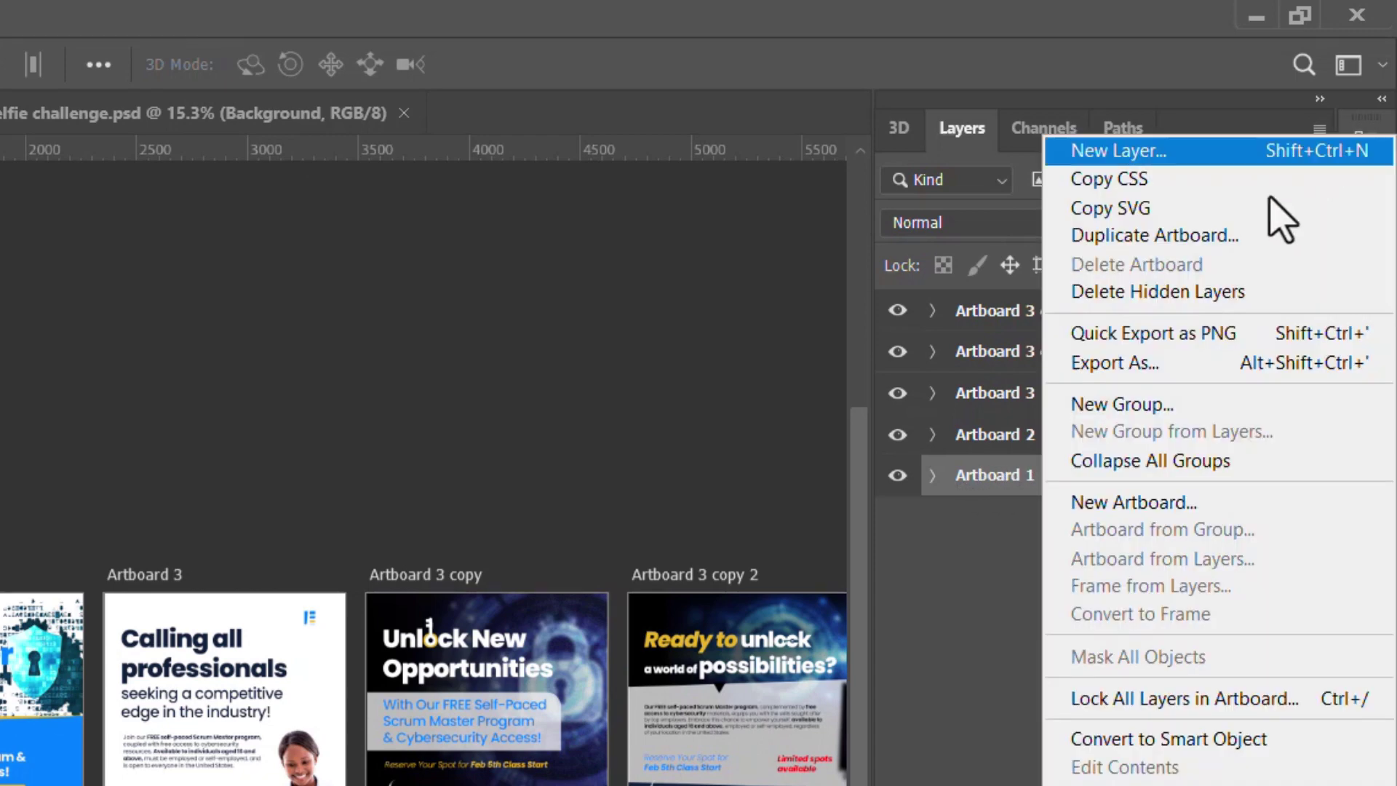
pyautogui.click(1215, 370)
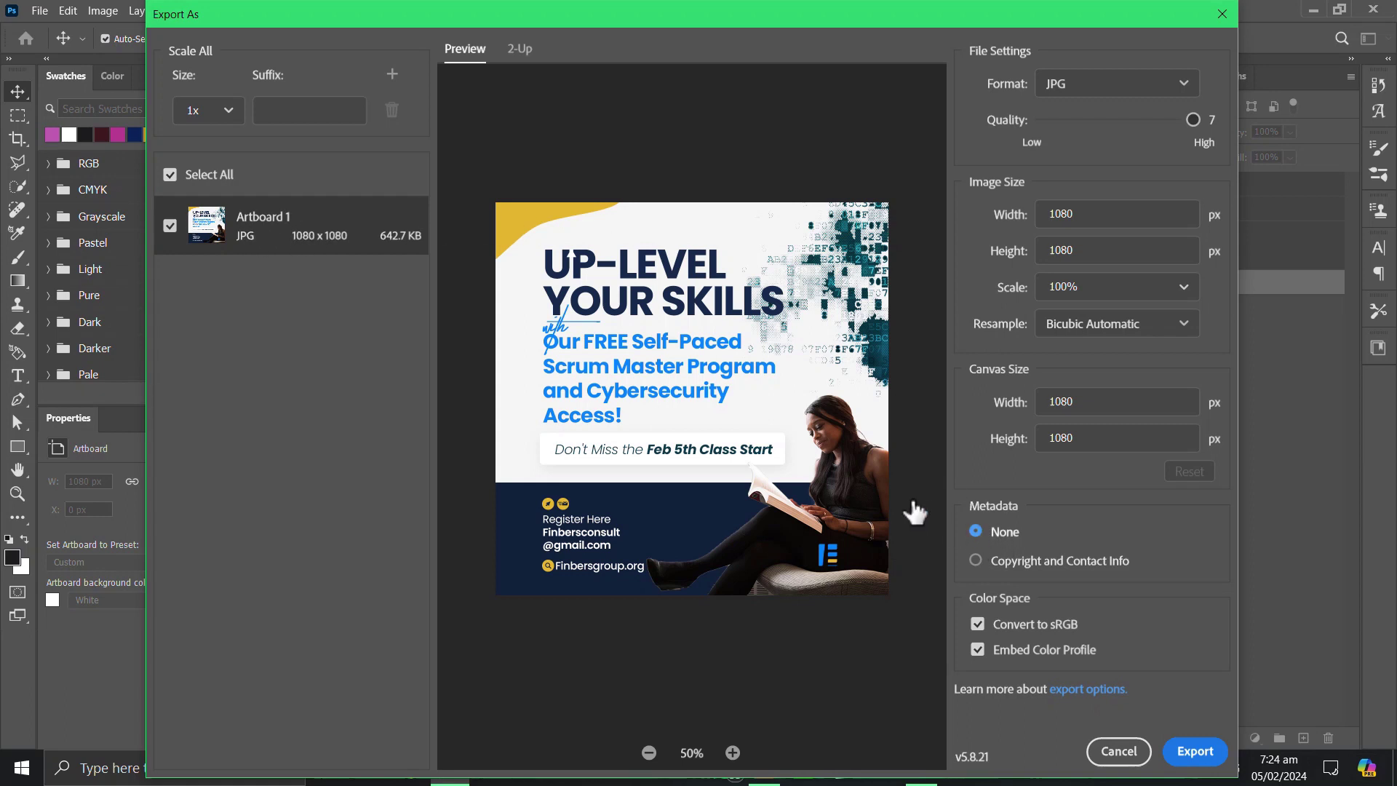
pyautogui.click(1119, 754)
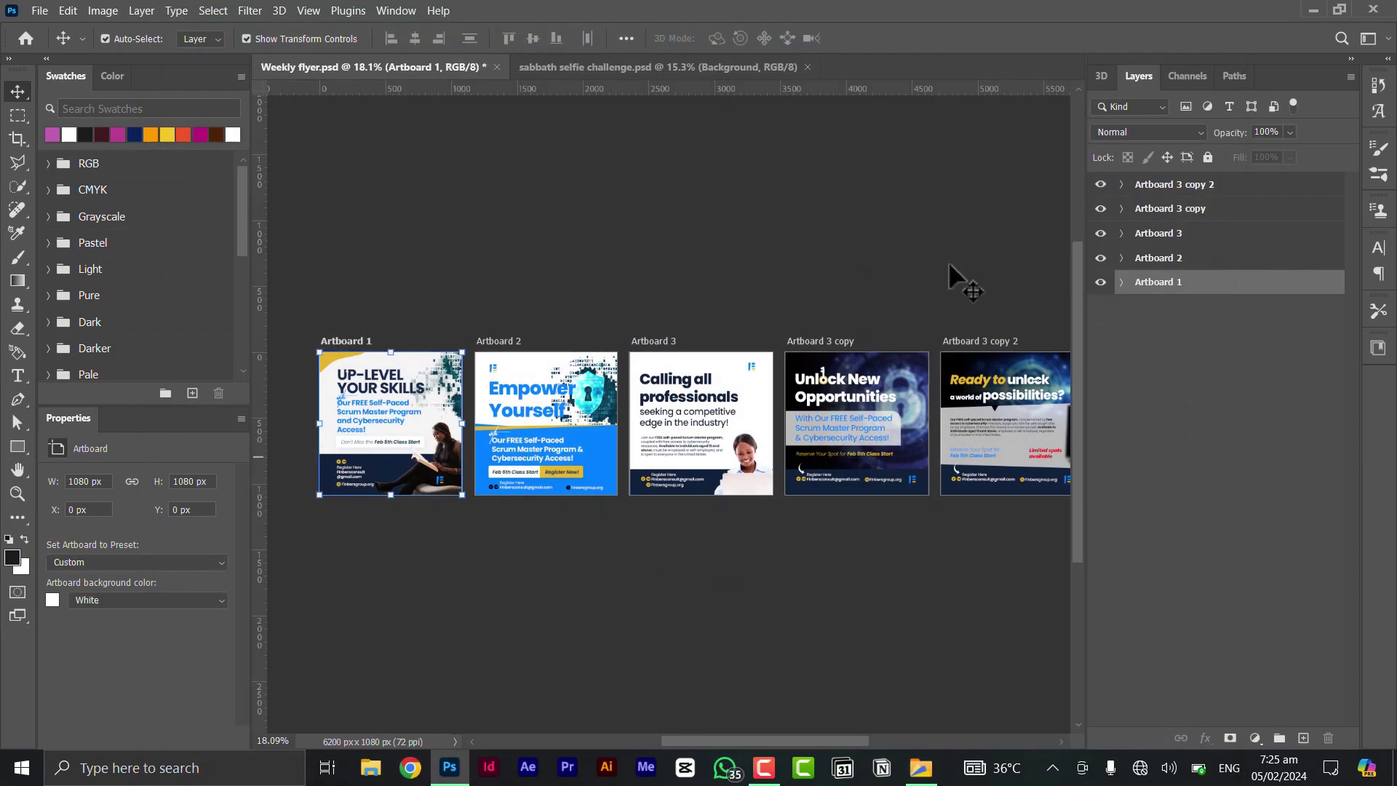
# In sabbath selfie challenge.psd, group all layers from Vibrance 1 down to Background
pyautogui.click(624, 63)
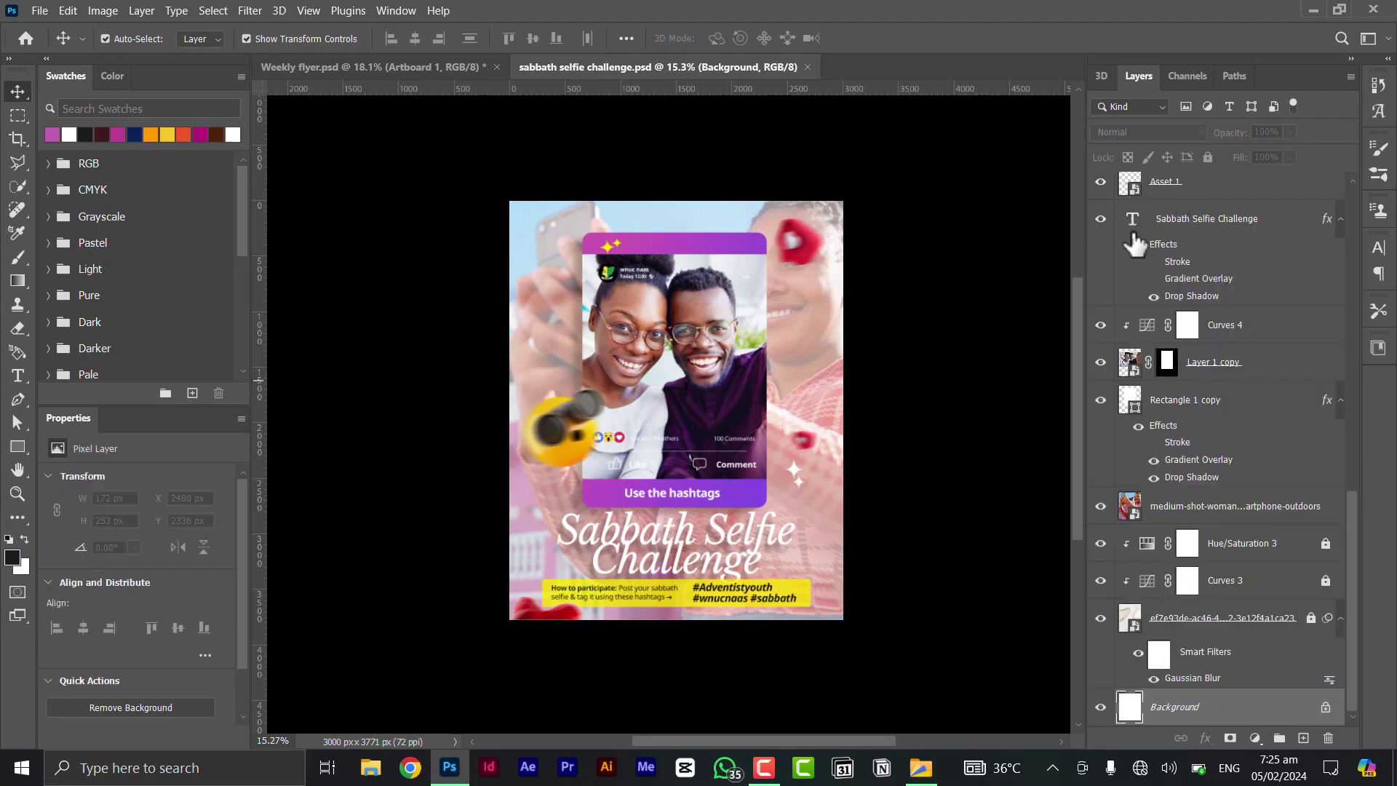
pyautogui.scroll(5, 1183, 260)
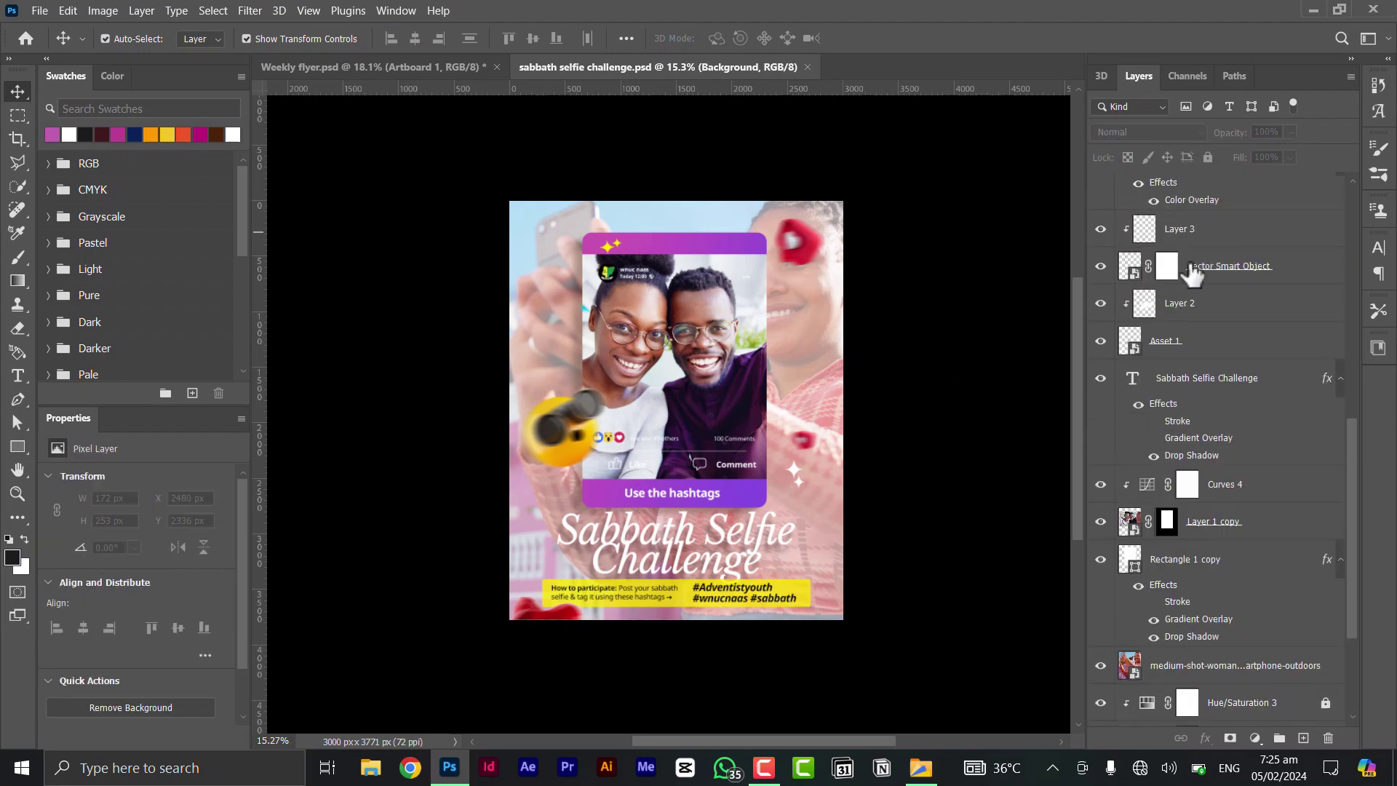
pyautogui.scroll(10, 1184, 260)
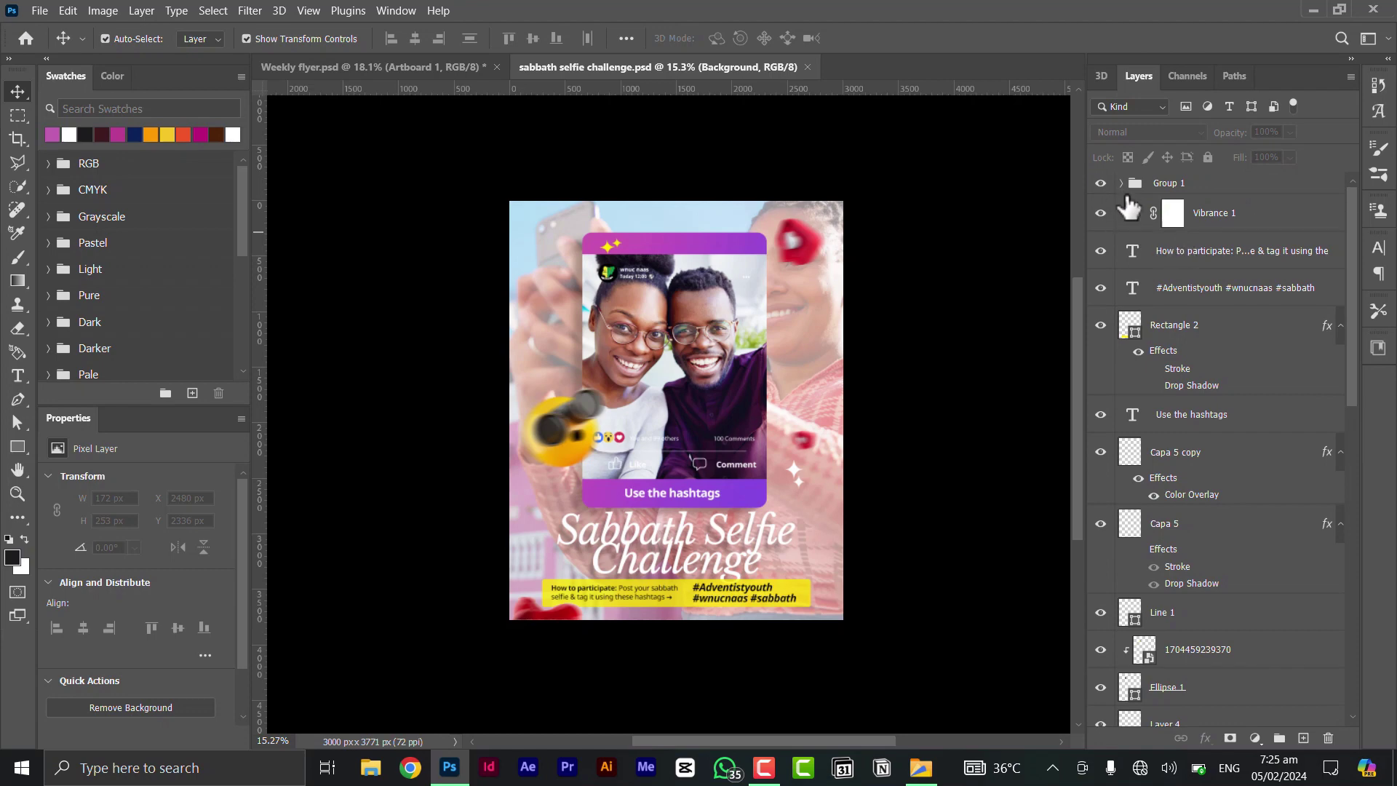
pyautogui.click(1241, 221)
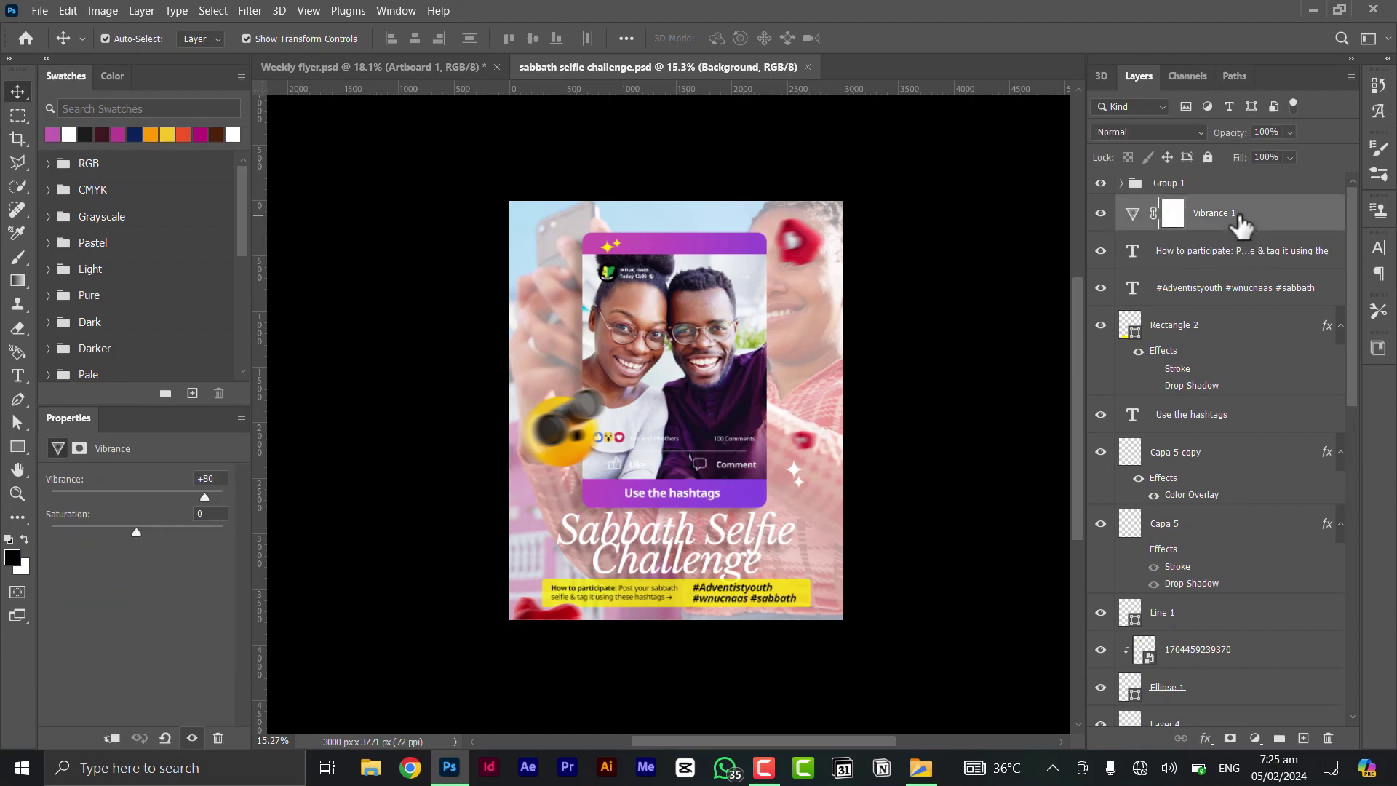
pyautogui.scroll(-10, 1272, 498)
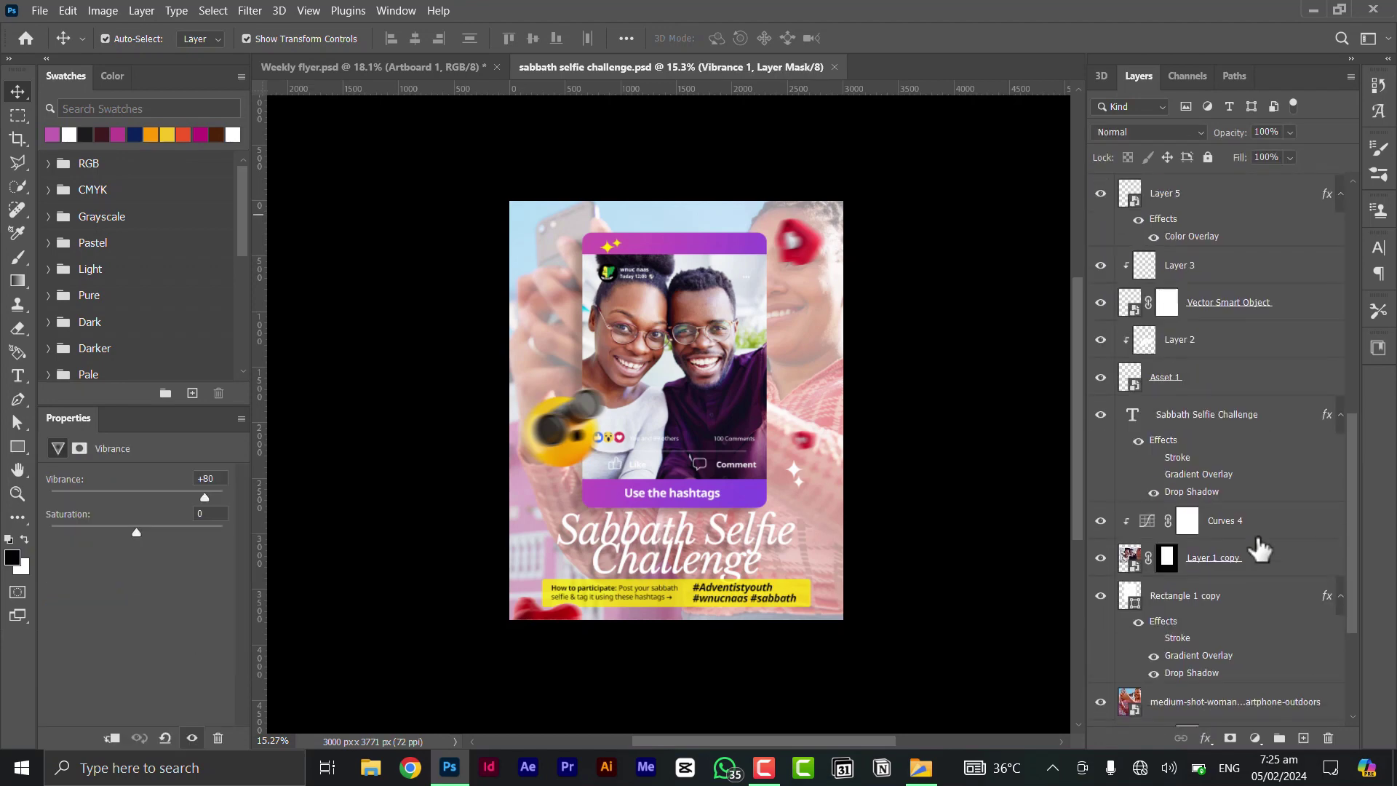
pyautogui.scroll(-2, 1257, 567)
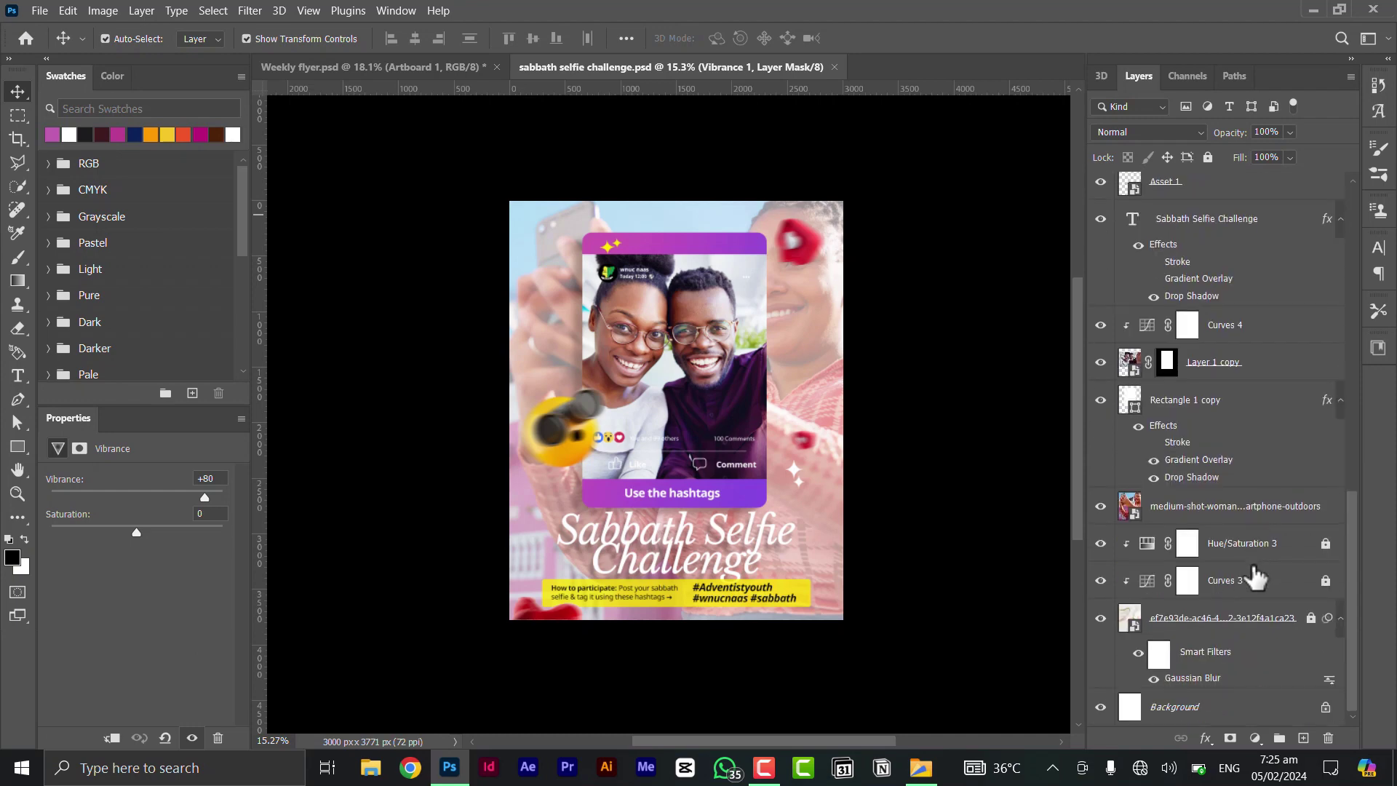
pyautogui.keyDown('shift'); pyautogui.click(1239, 709); pyautogui.keyUp('shift')
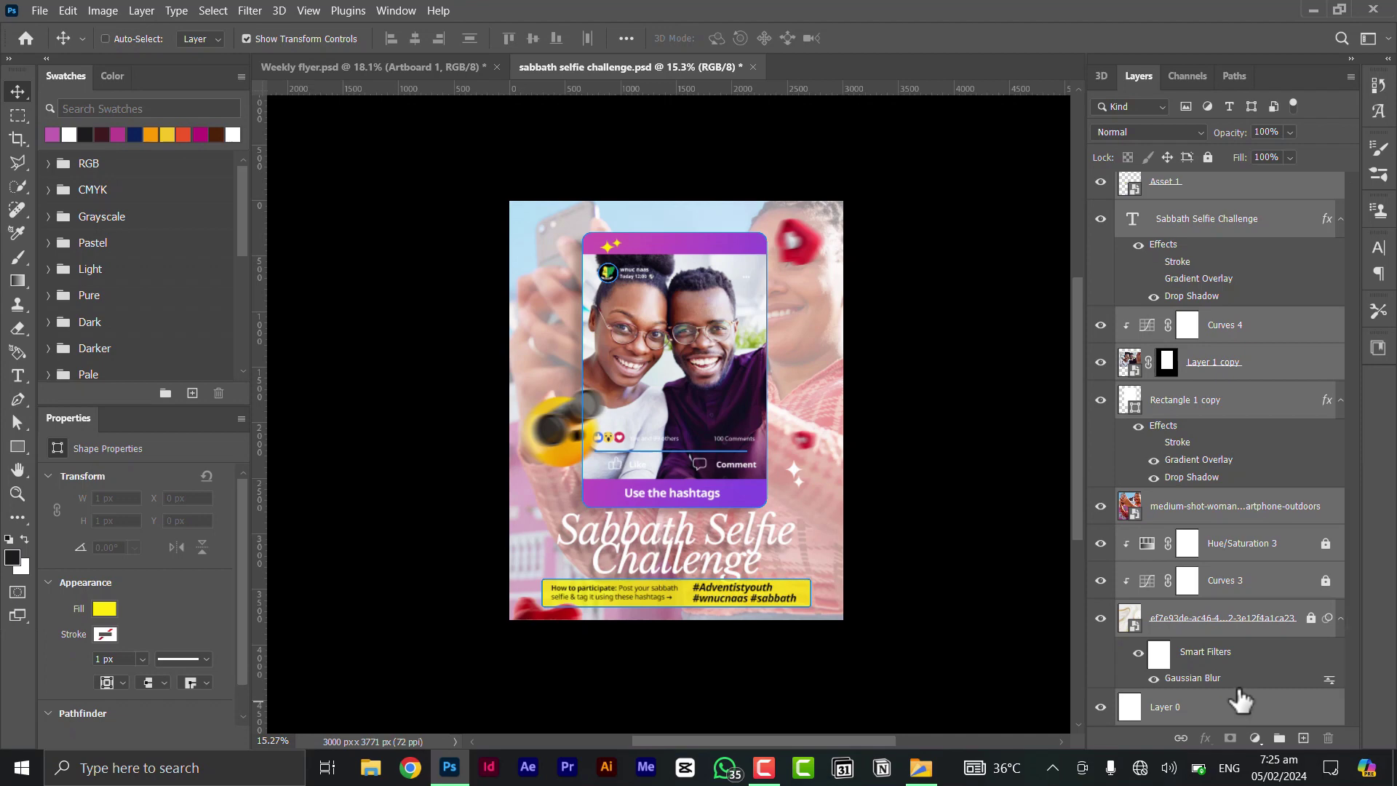
pyautogui.hotkey('ctrl', 'g')
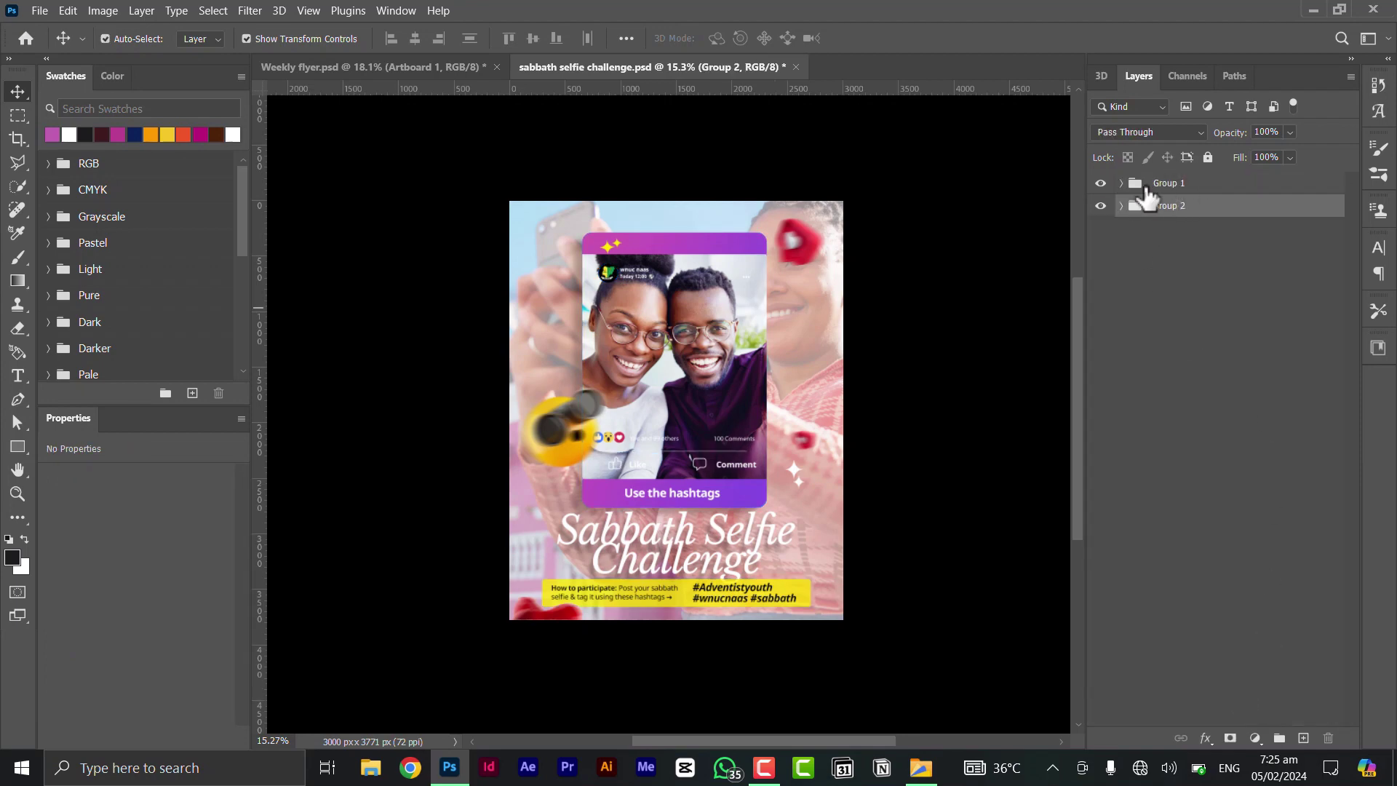
# Toggle the visibility of Group 1 and Group 2 to check which artwork each contains
pyautogui.click(1101, 206)
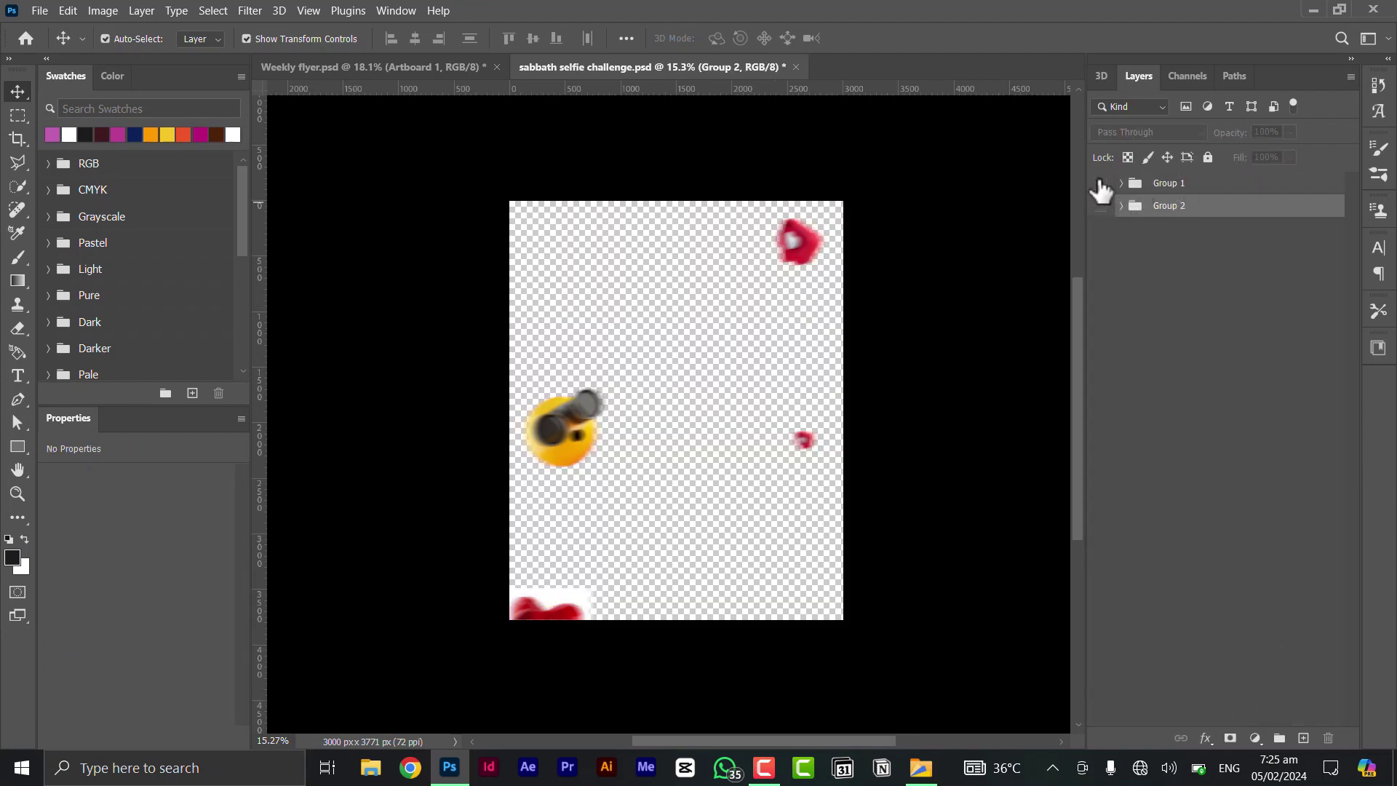
pyautogui.click(1100, 186)
pyautogui.click(1100, 190)
pyautogui.click(1101, 205)
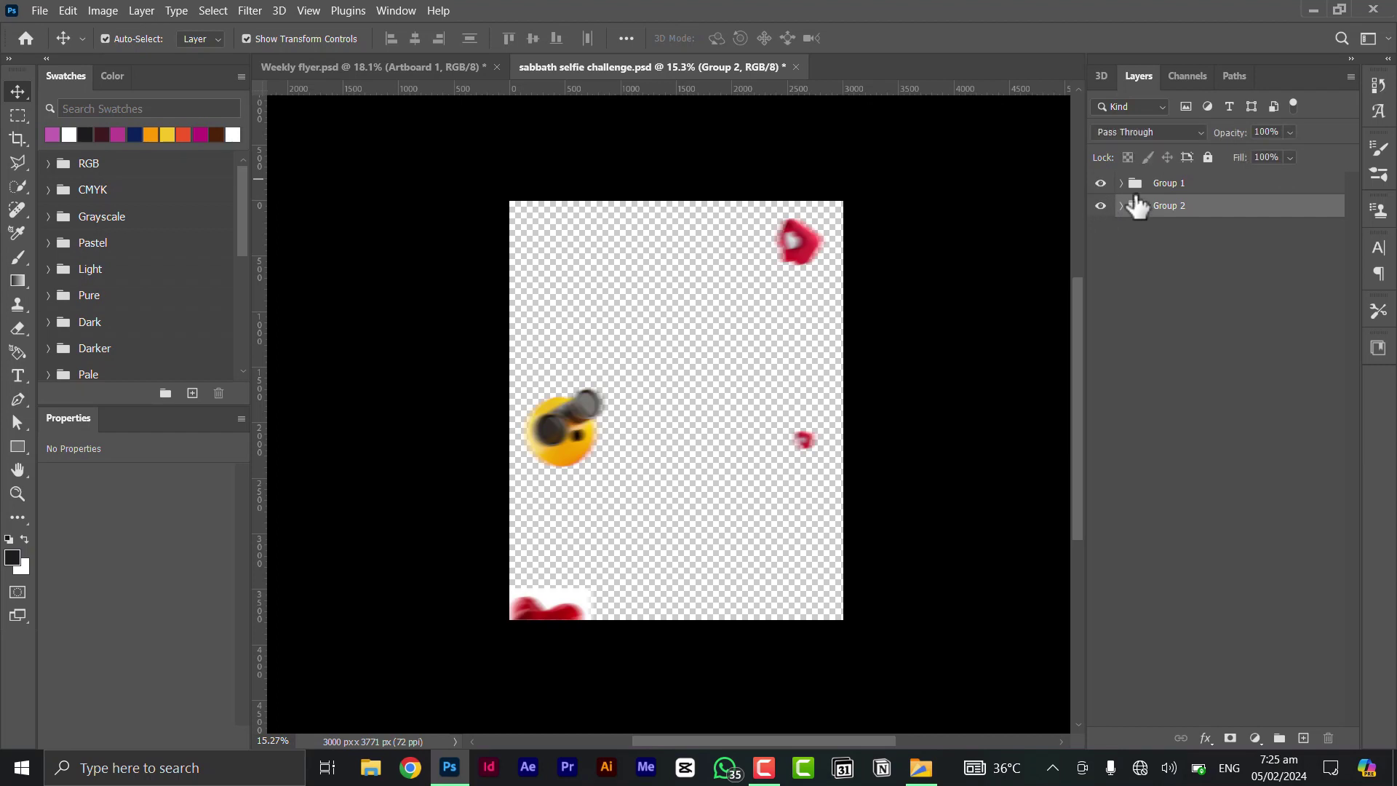
# Hide Group 2 and open the Export As settings for Group 1 only
pyautogui.click(1169, 189)
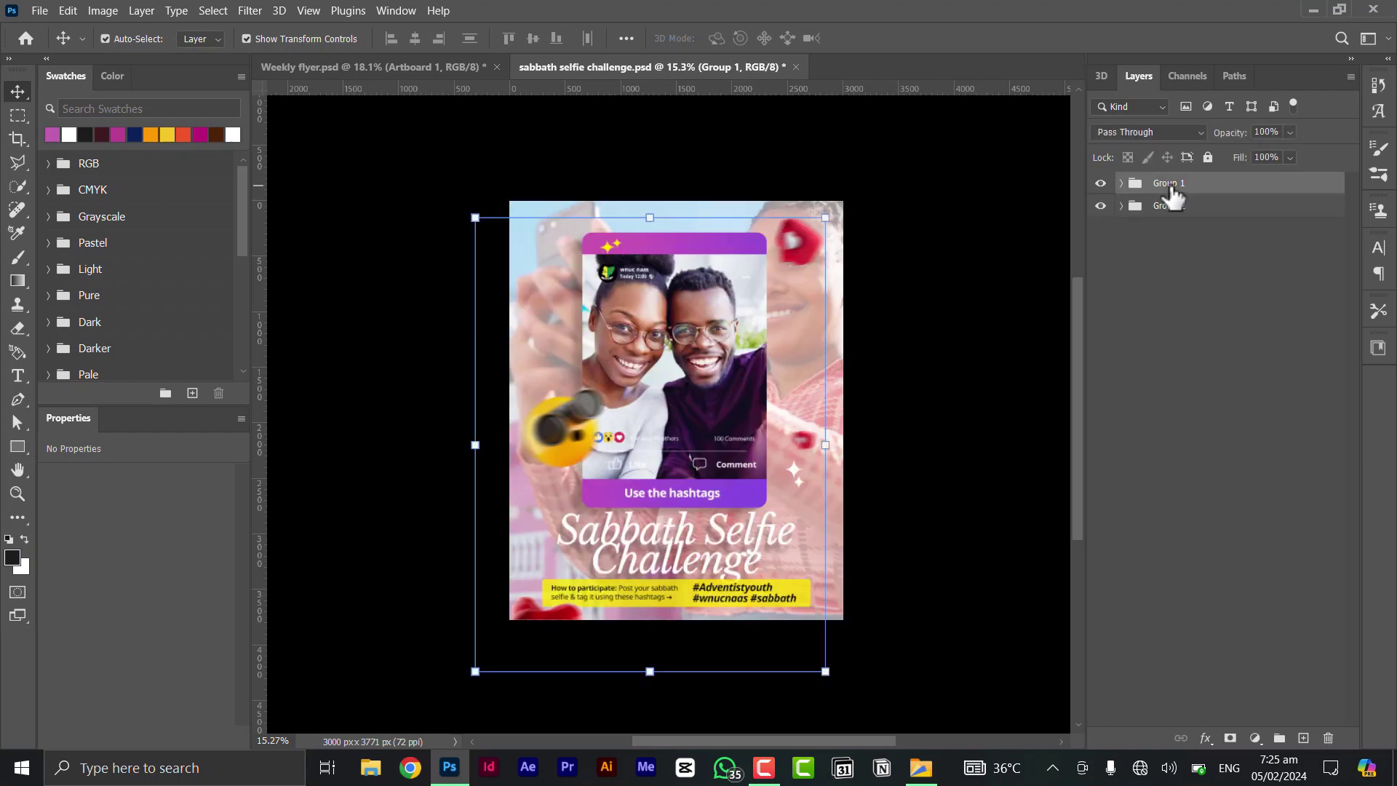
pyautogui.click(1100, 206)
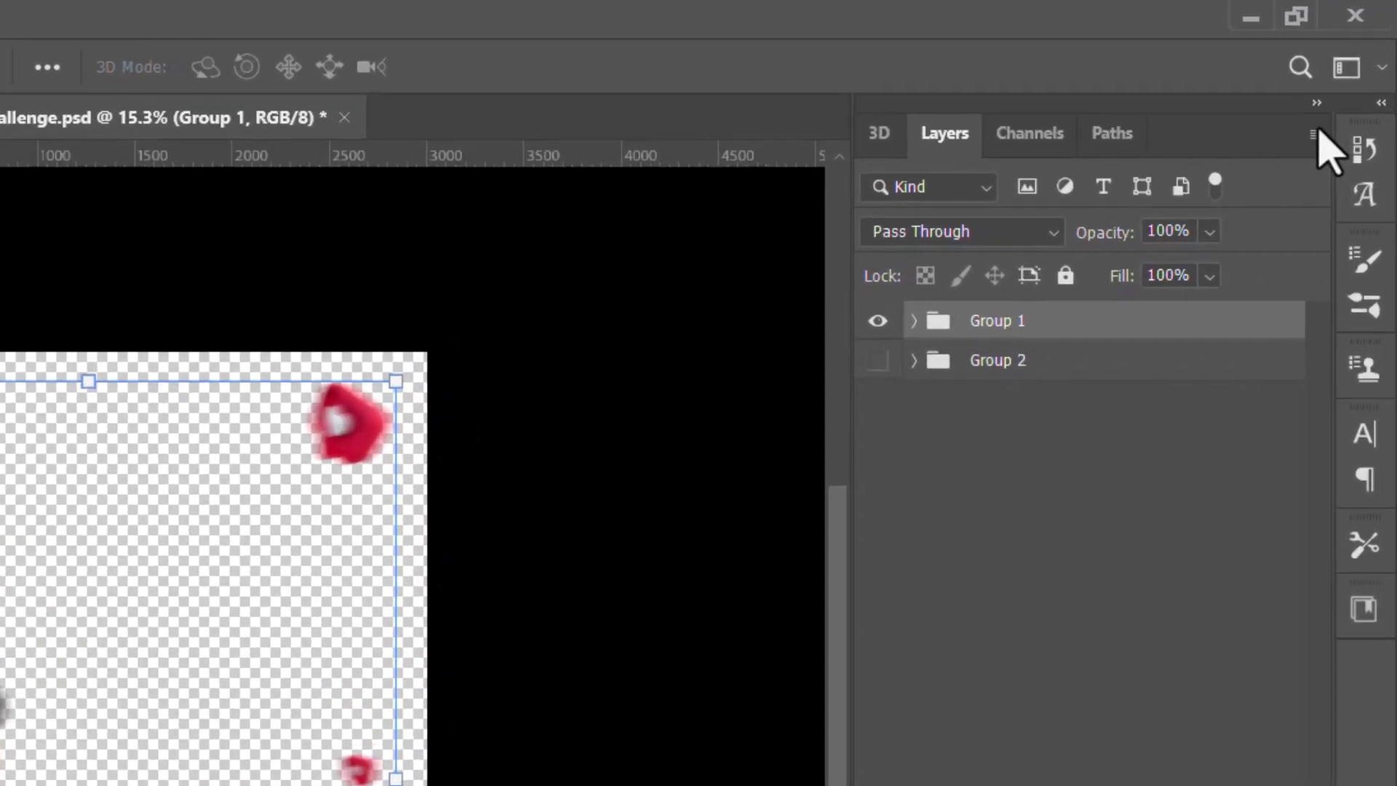
pyautogui.click(1316, 136)
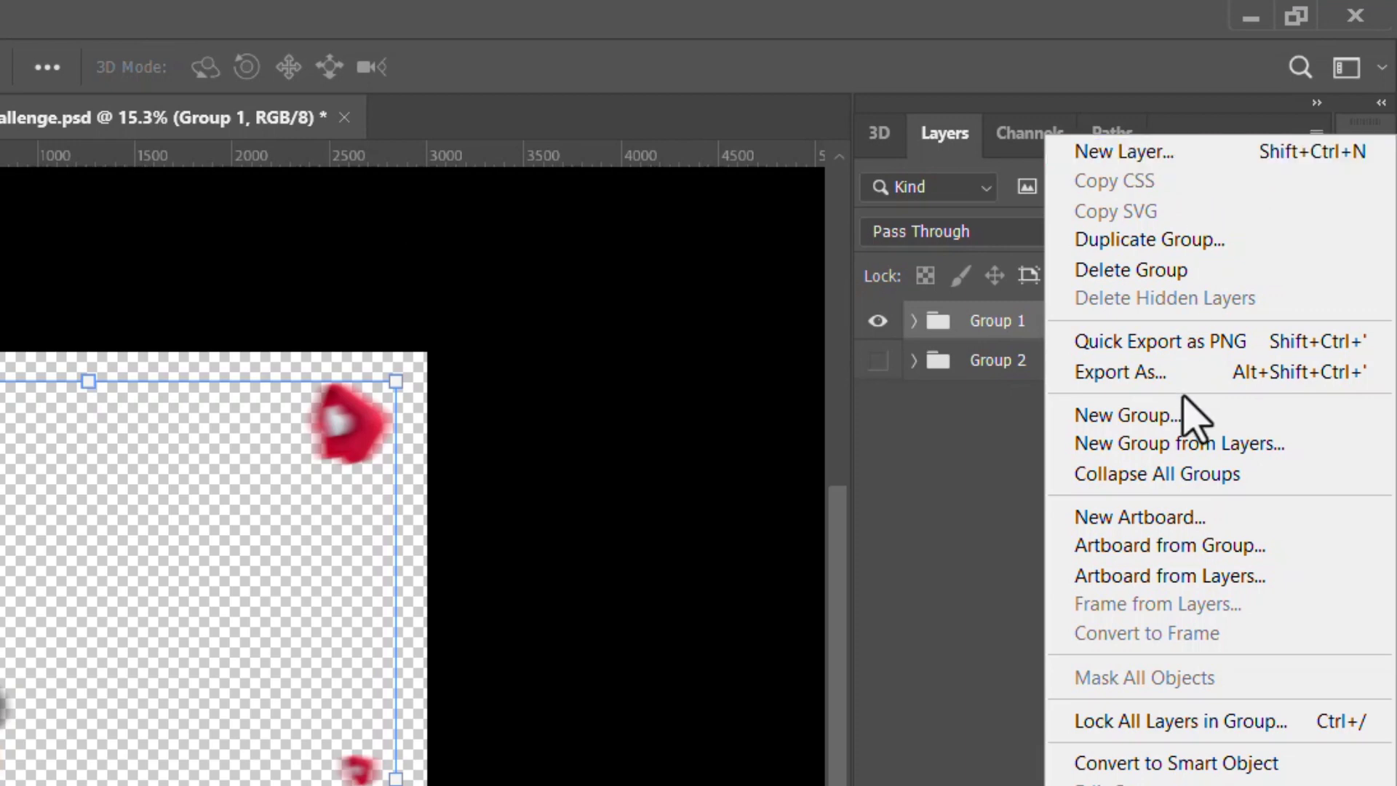
pyautogui.click(1197, 373)
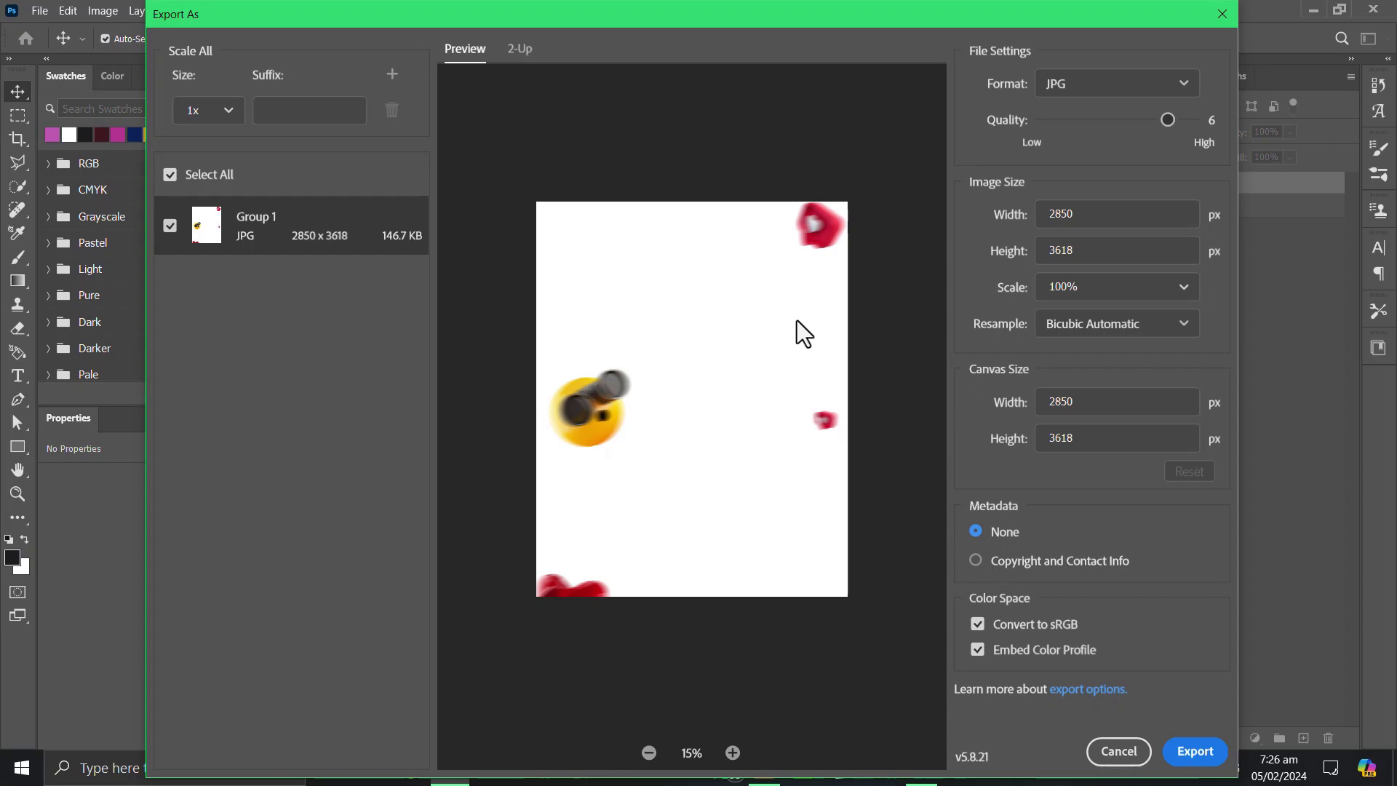
# Set the Group 1 export format to PNG, check the transparent preview and cancel the export
pyautogui.click(1169, 84)
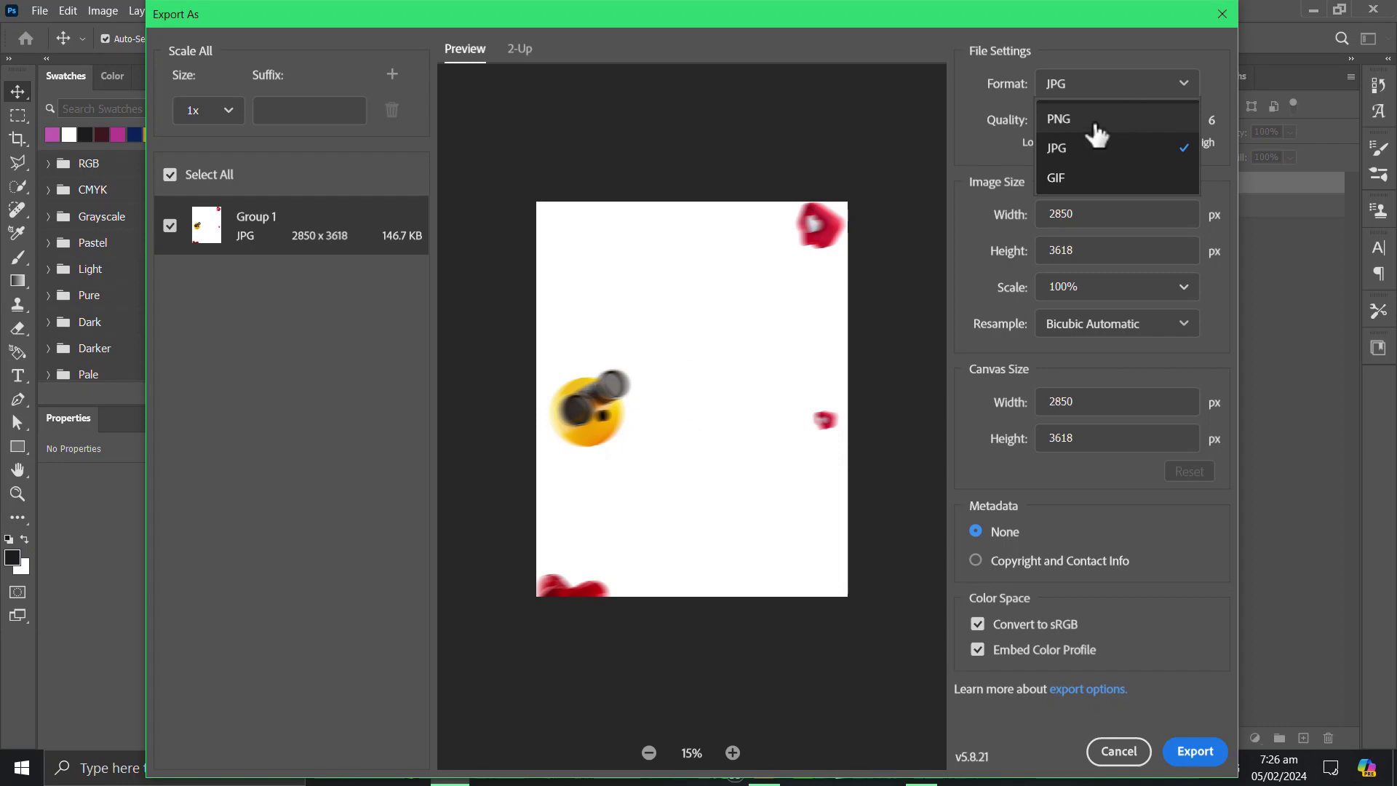
pyautogui.click(1168, 86)
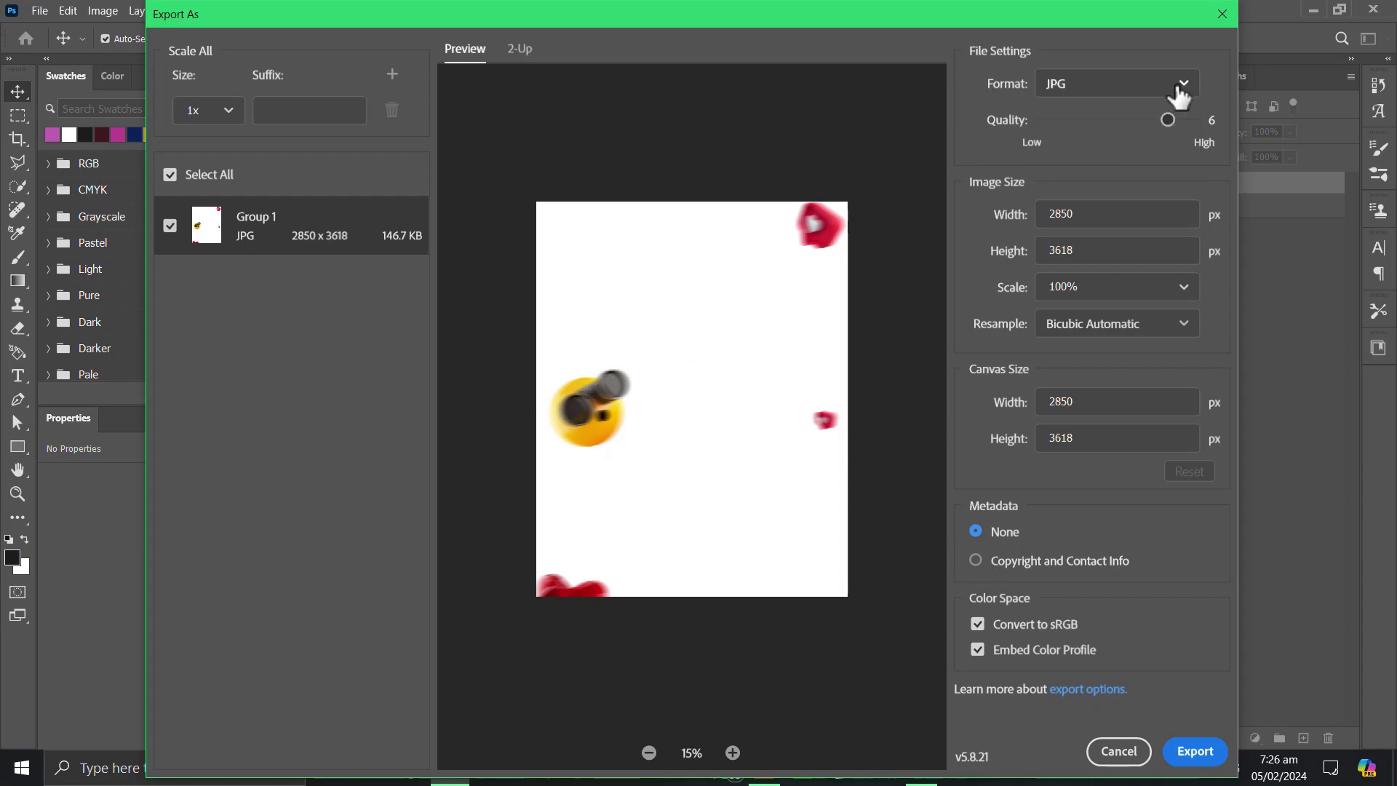
pyautogui.click(1183, 89)
pyautogui.click(1095, 118)
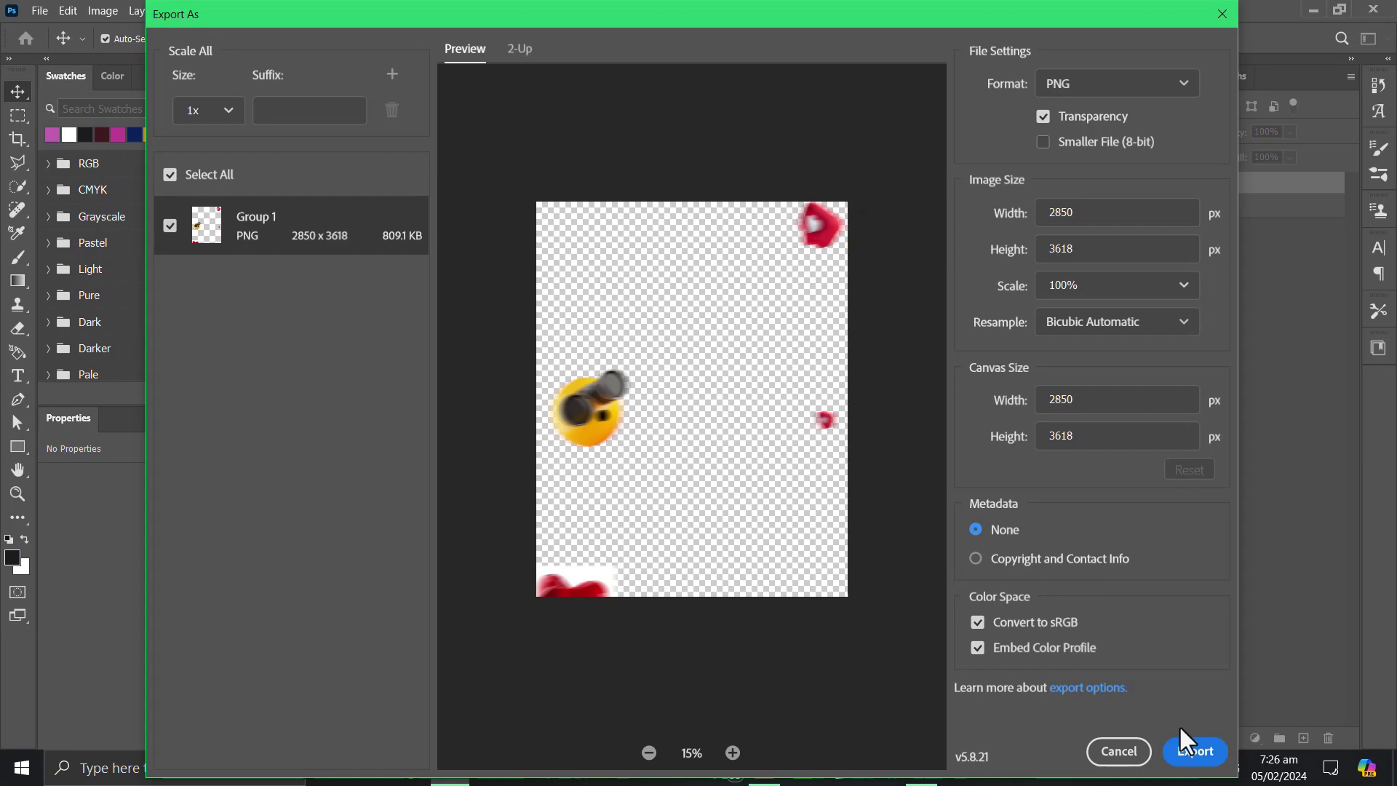
pyautogui.click(1107, 756)
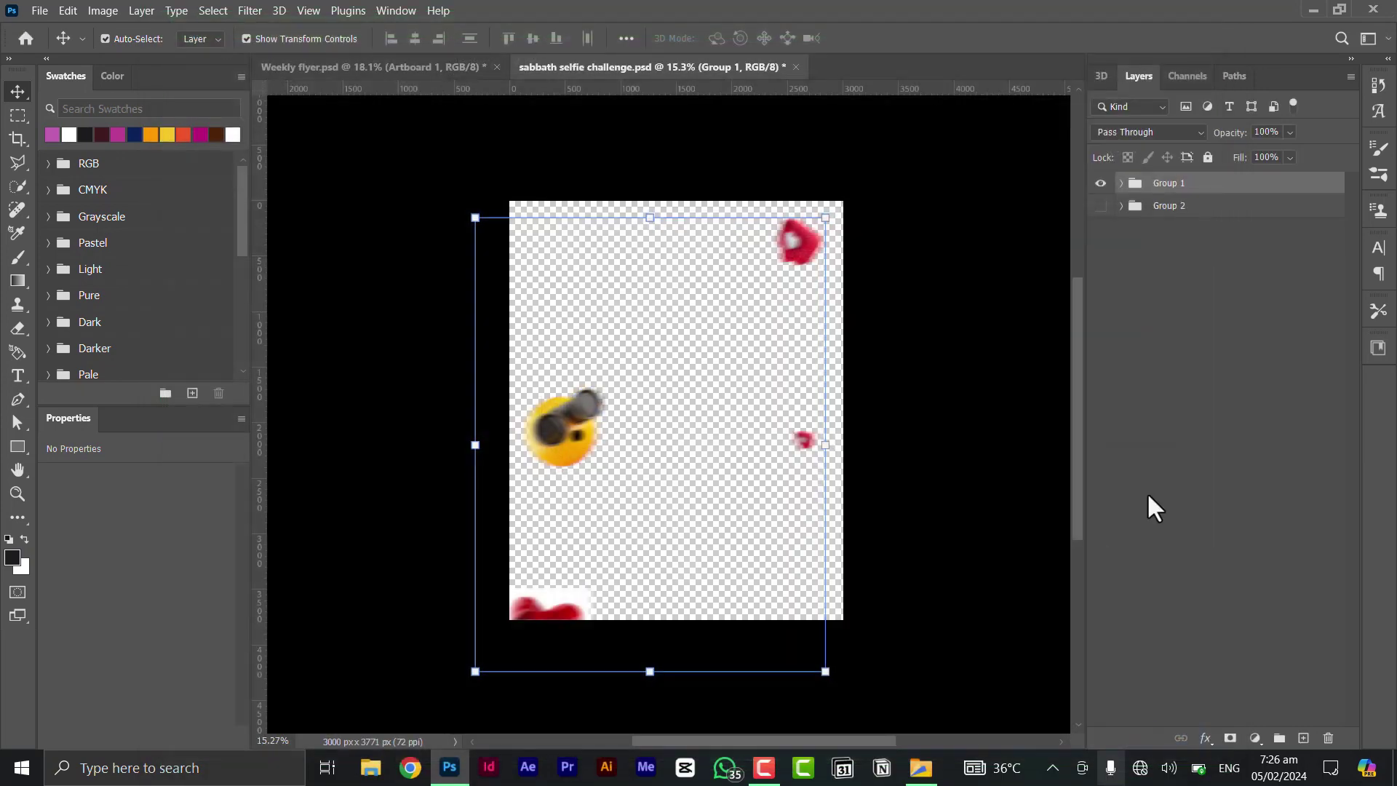
# With Group 1 selected, turn Group 2's visibility back on and view the flyer briefly without the interface panels
pyautogui.click(1003, 374)
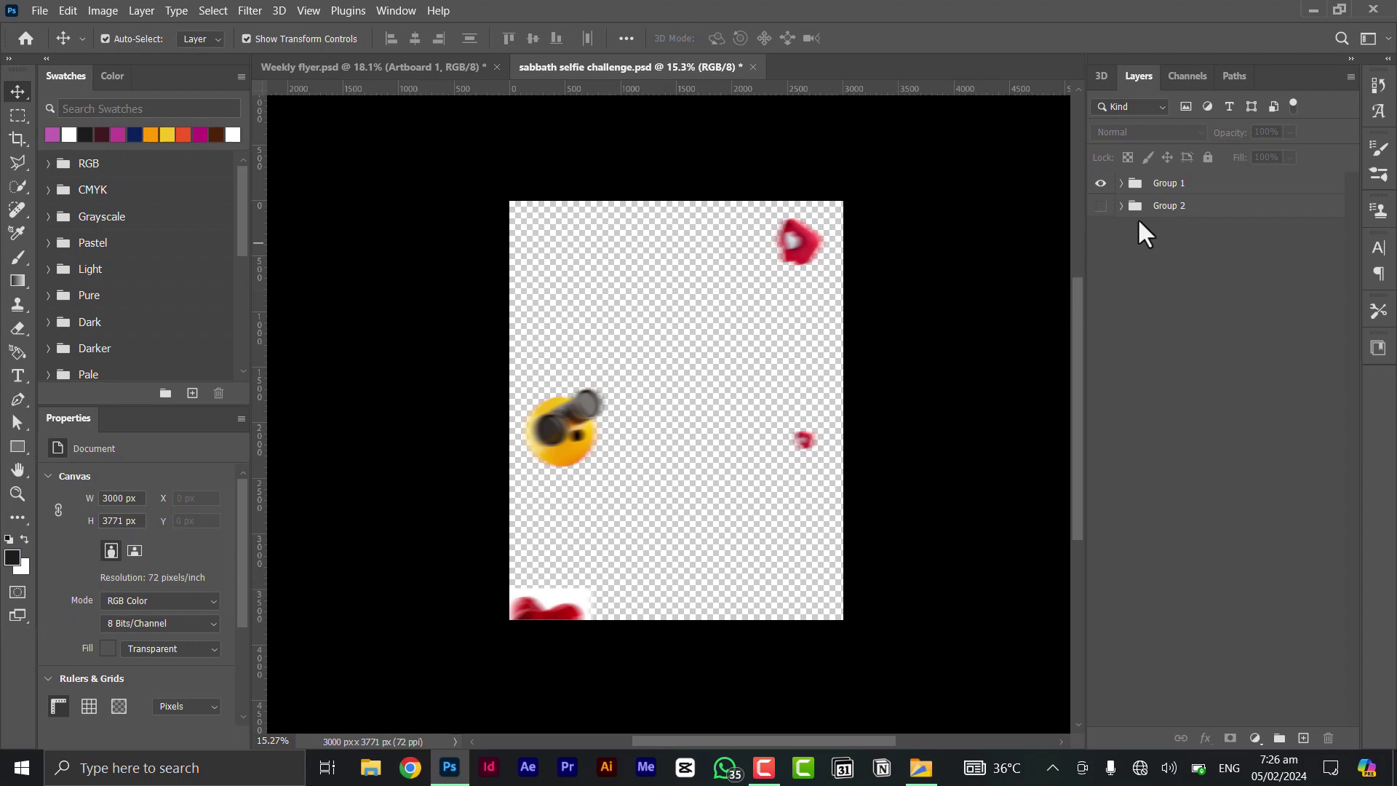
pyautogui.click(1188, 191)
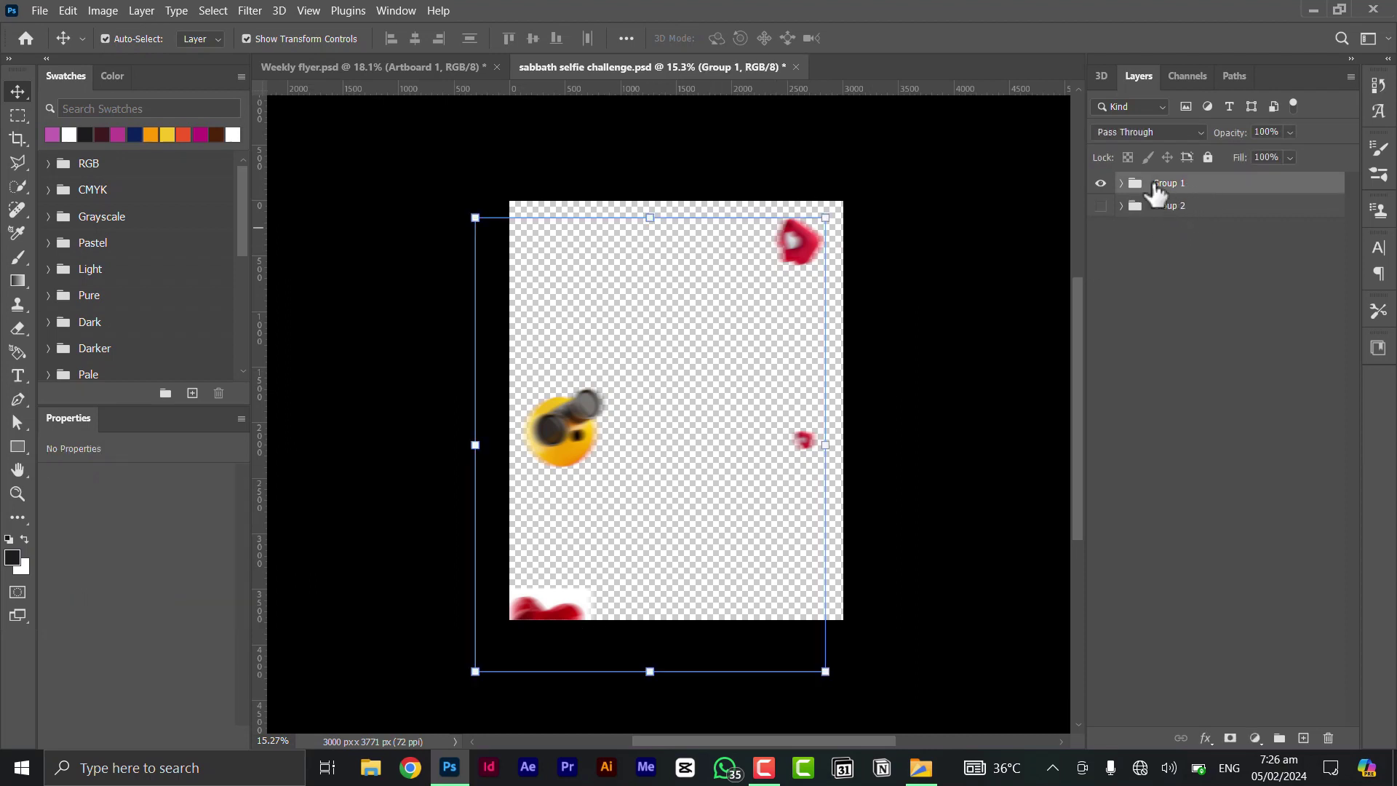
pyautogui.click(1101, 206)
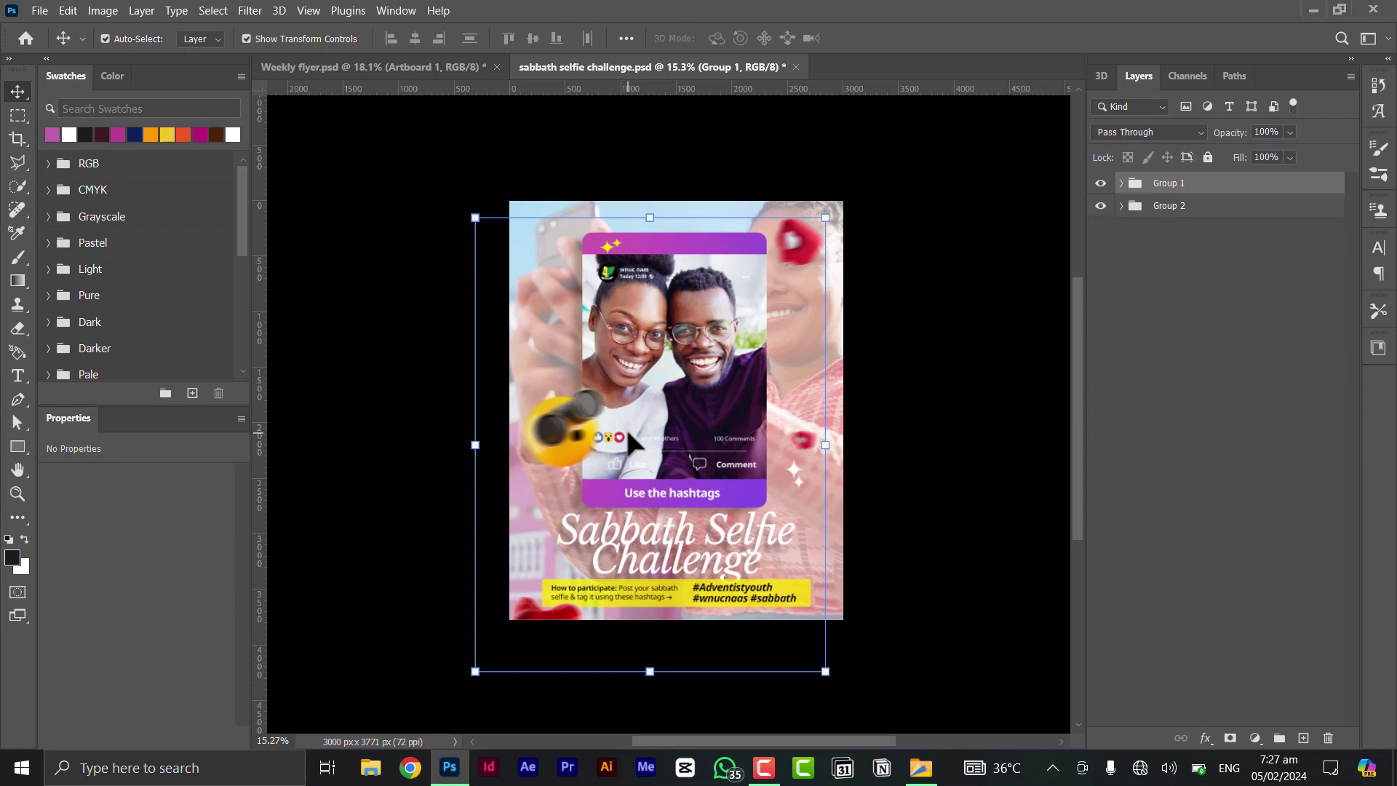
pyautogui.press('Tab')
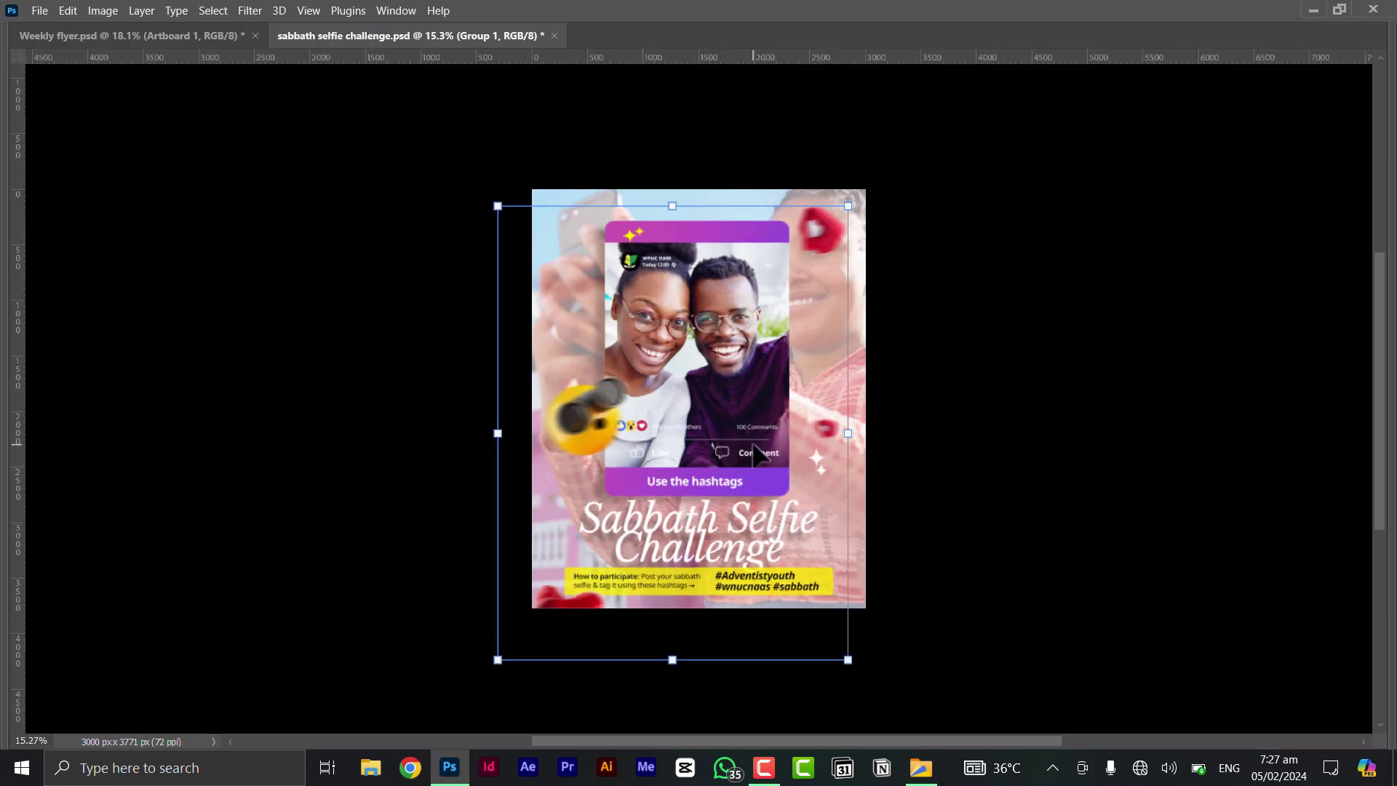
pyautogui.press('Tab')
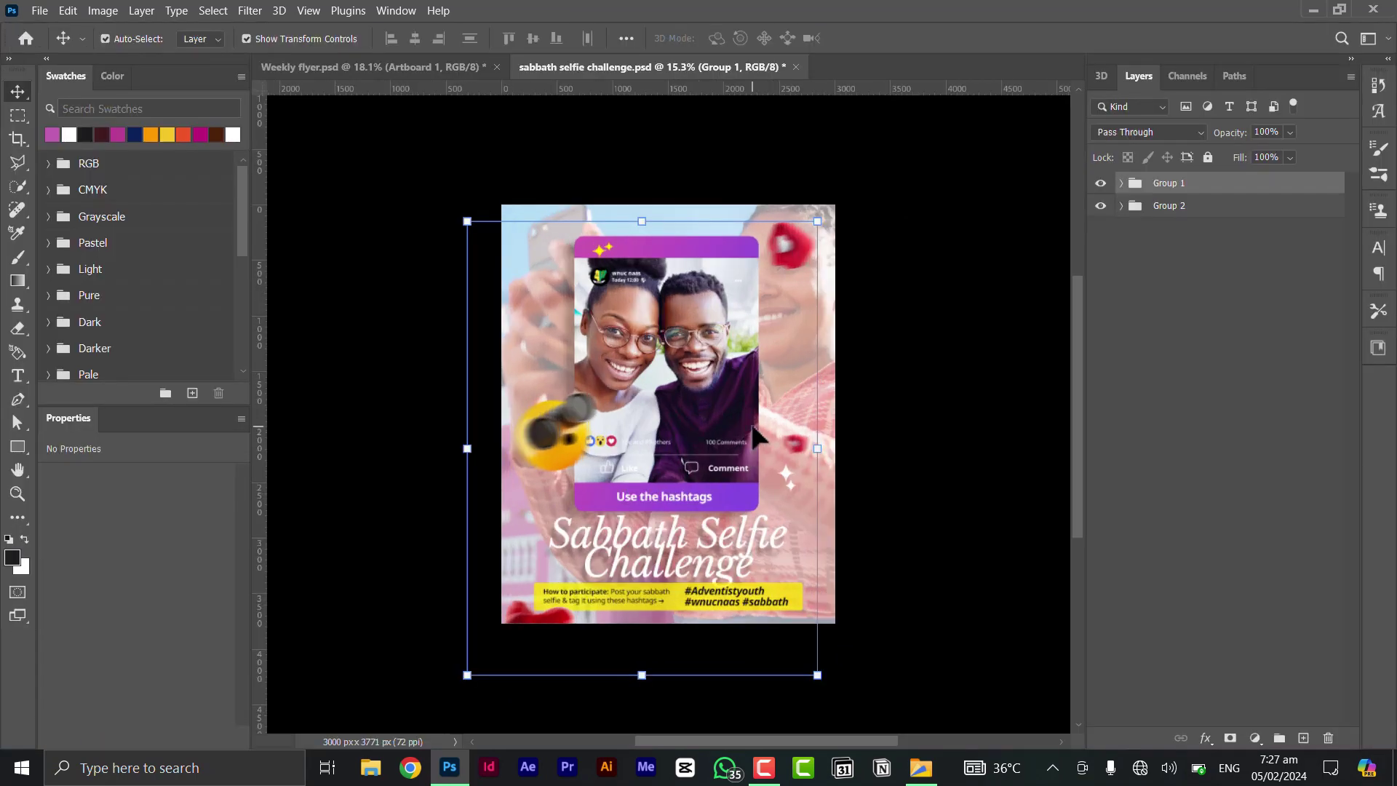
# Switch to the file manager and preview the exported sabbath-selfie-challenge layer files one by one in the assets folder
pyautogui.hotkey('alt', 'Tab')
pyautogui.click(1155, 360)
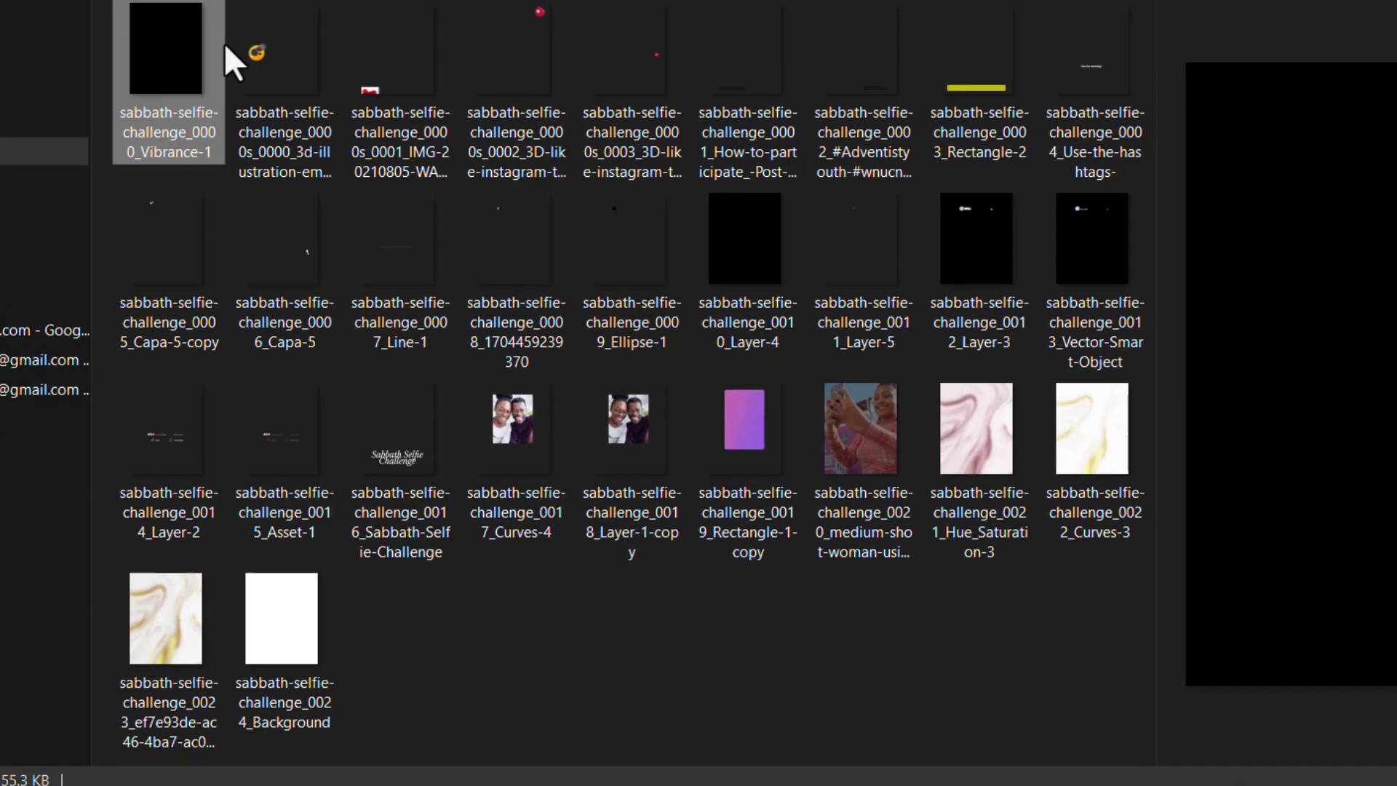
pyautogui.click(325, 131)
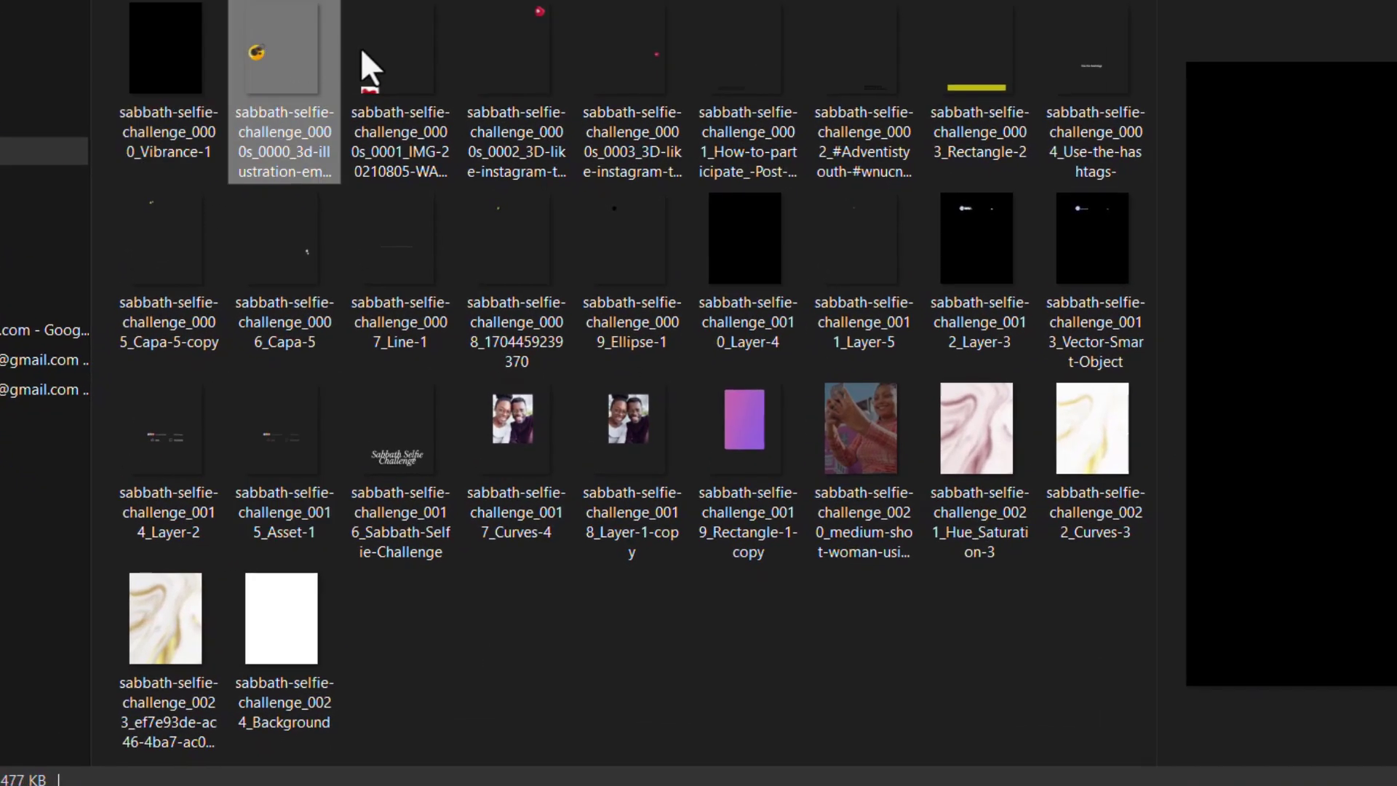
pyautogui.click(381, 51)
pyautogui.click(469, 58)
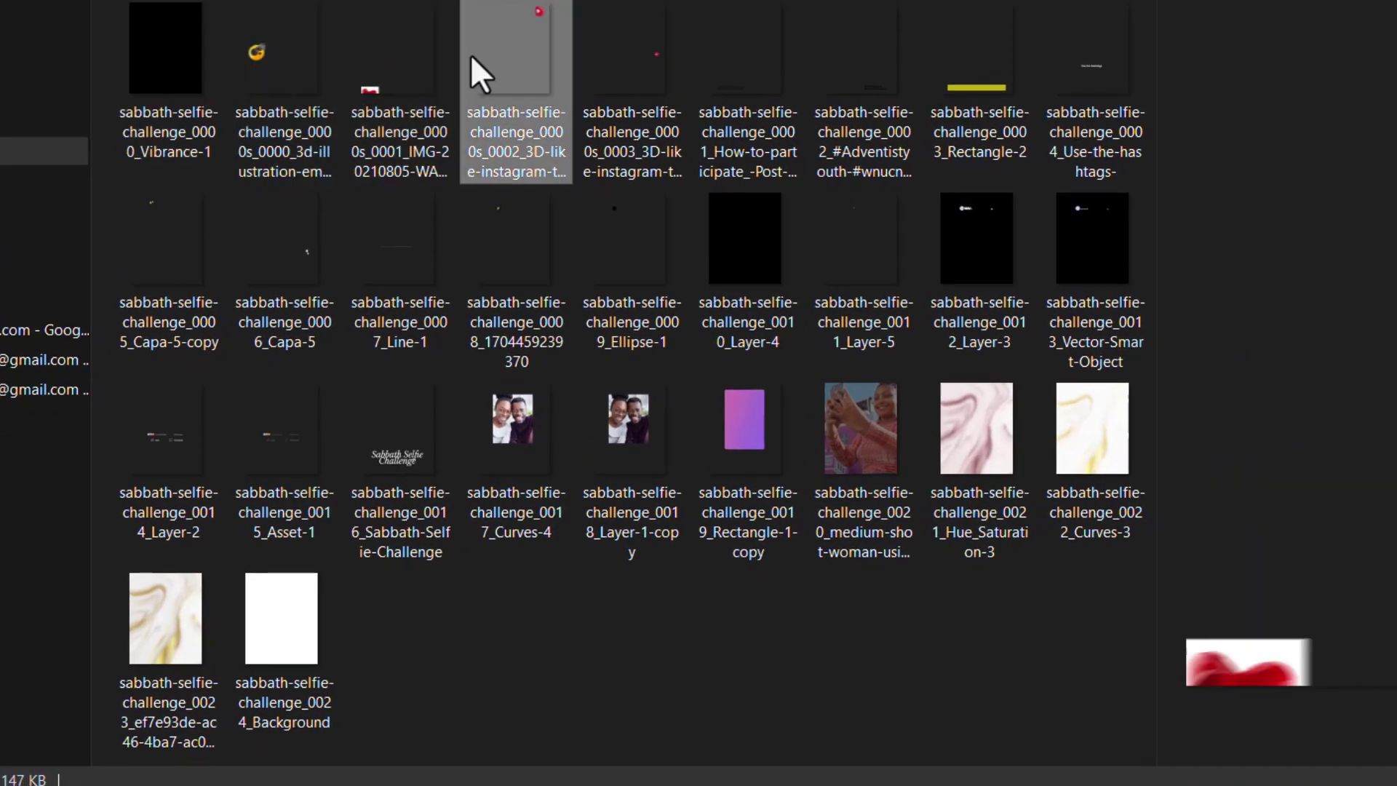
pyautogui.click(604, 64)
pyautogui.click(709, 61)
pyautogui.click(909, 48)
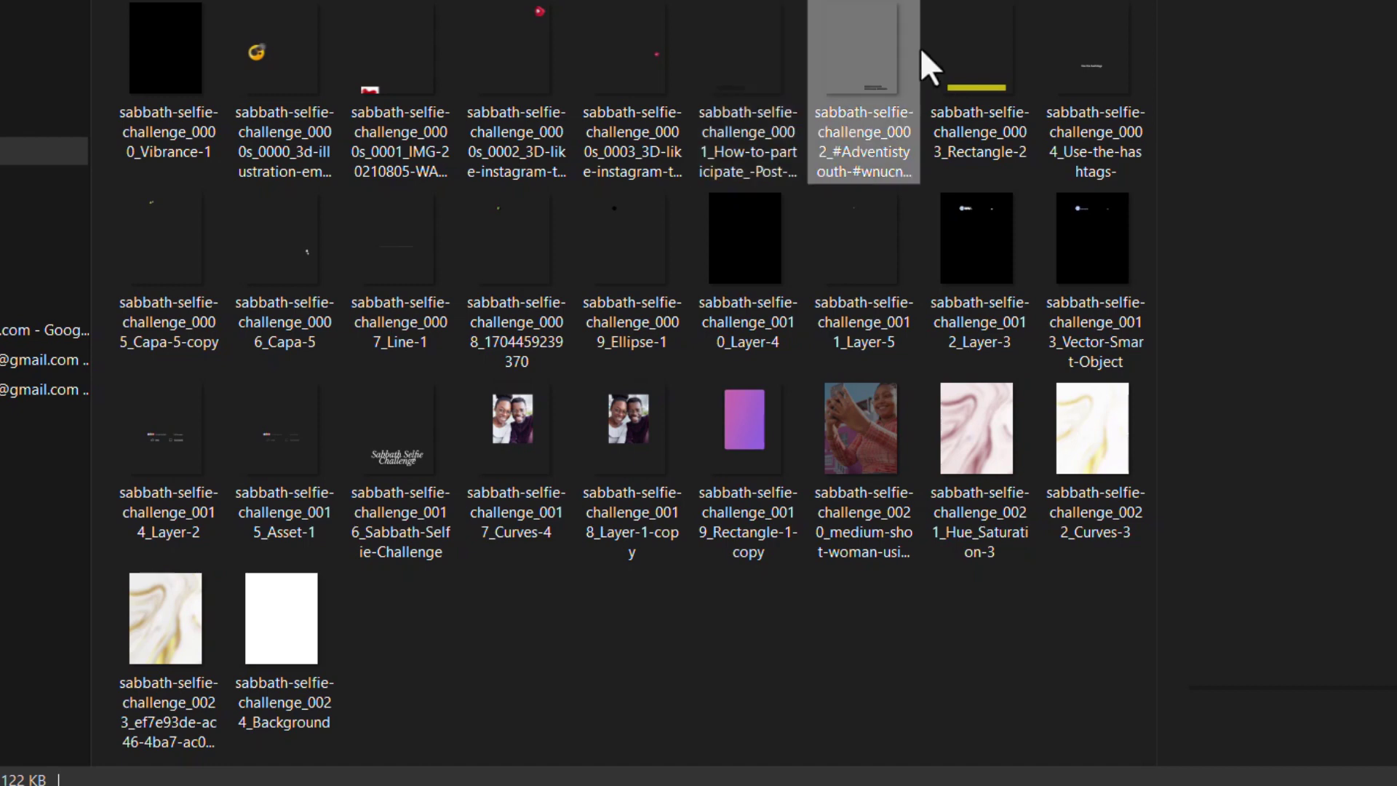
pyautogui.click(960, 50)
pyautogui.click(1053, 50)
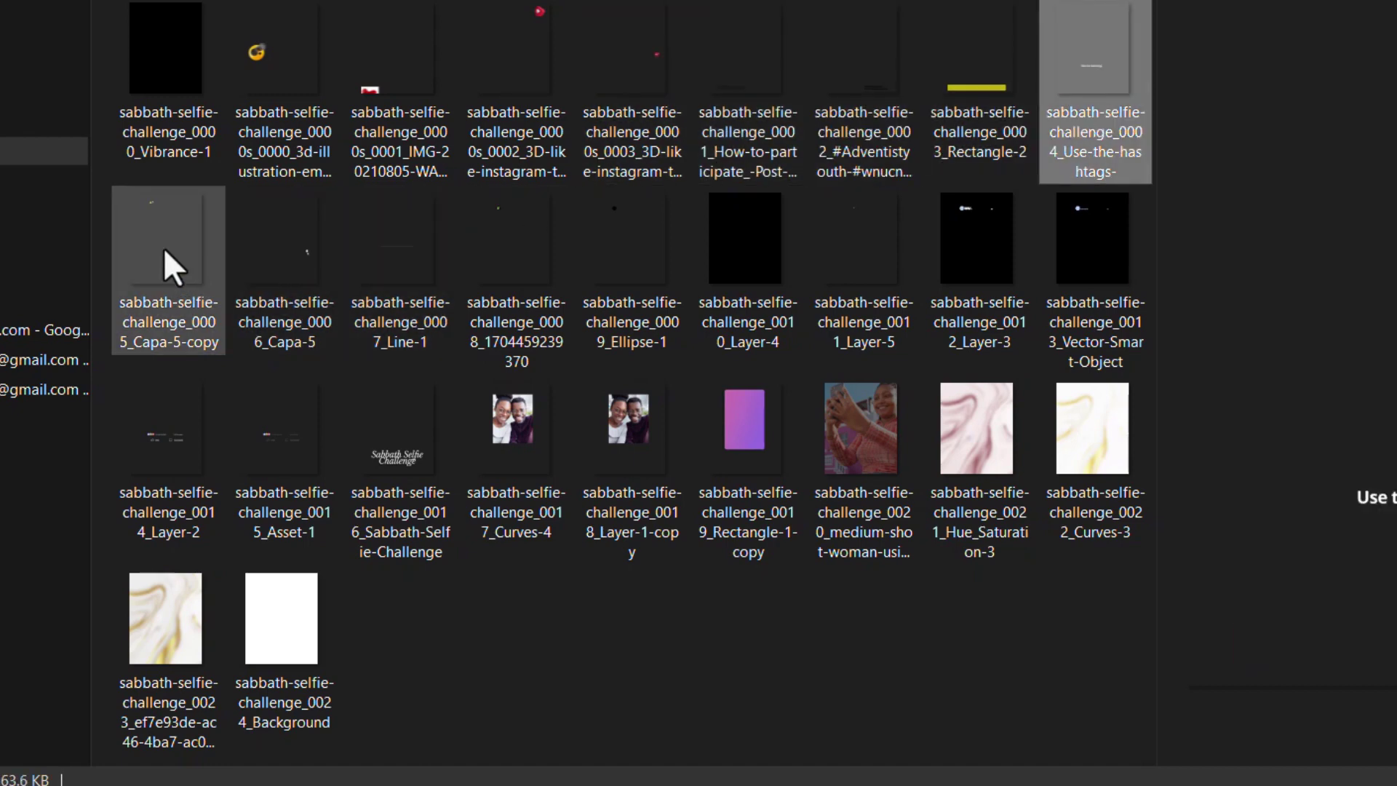
pyautogui.click(172, 266)
pyautogui.click(281, 265)
pyautogui.click(408, 240)
pyautogui.click(524, 237)
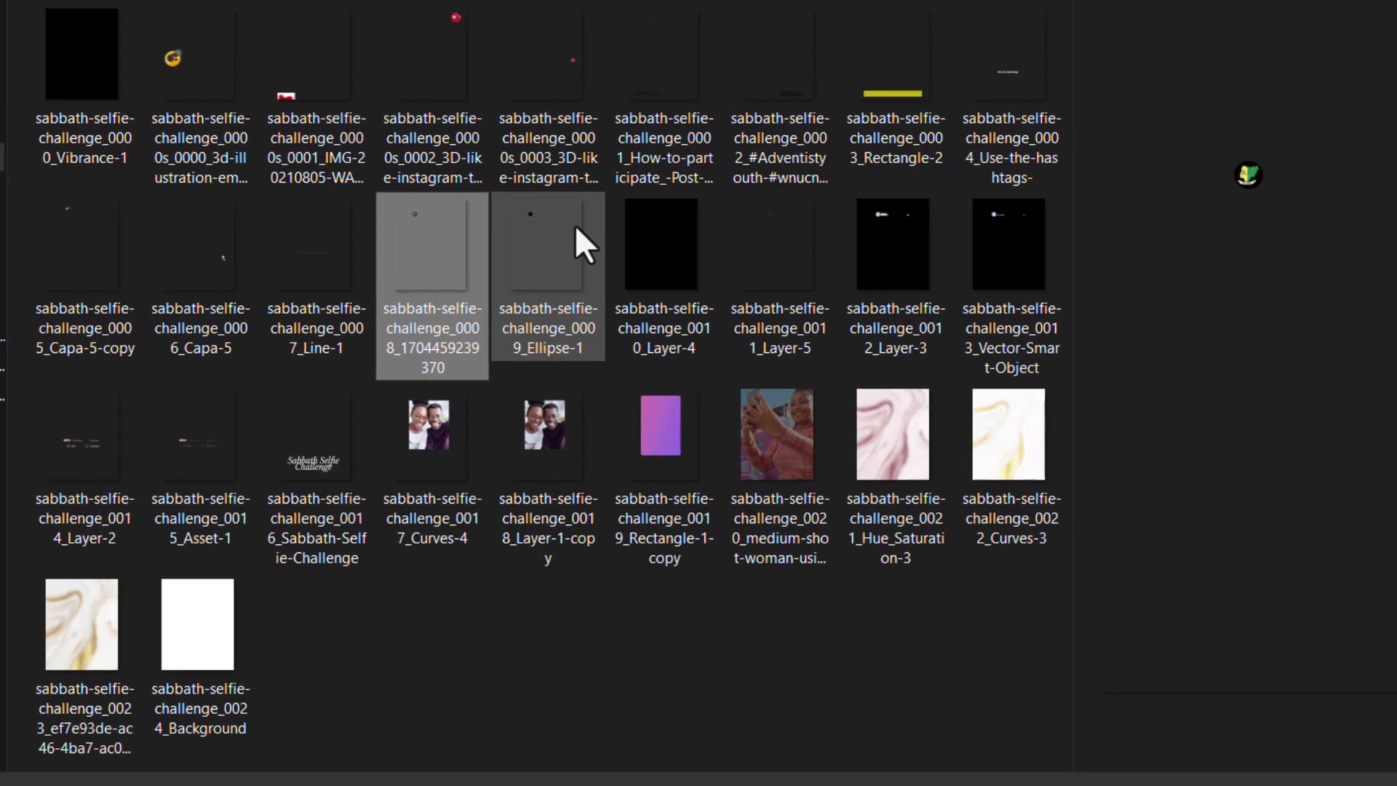
pyautogui.click(575, 224)
pyautogui.click(977, 237)
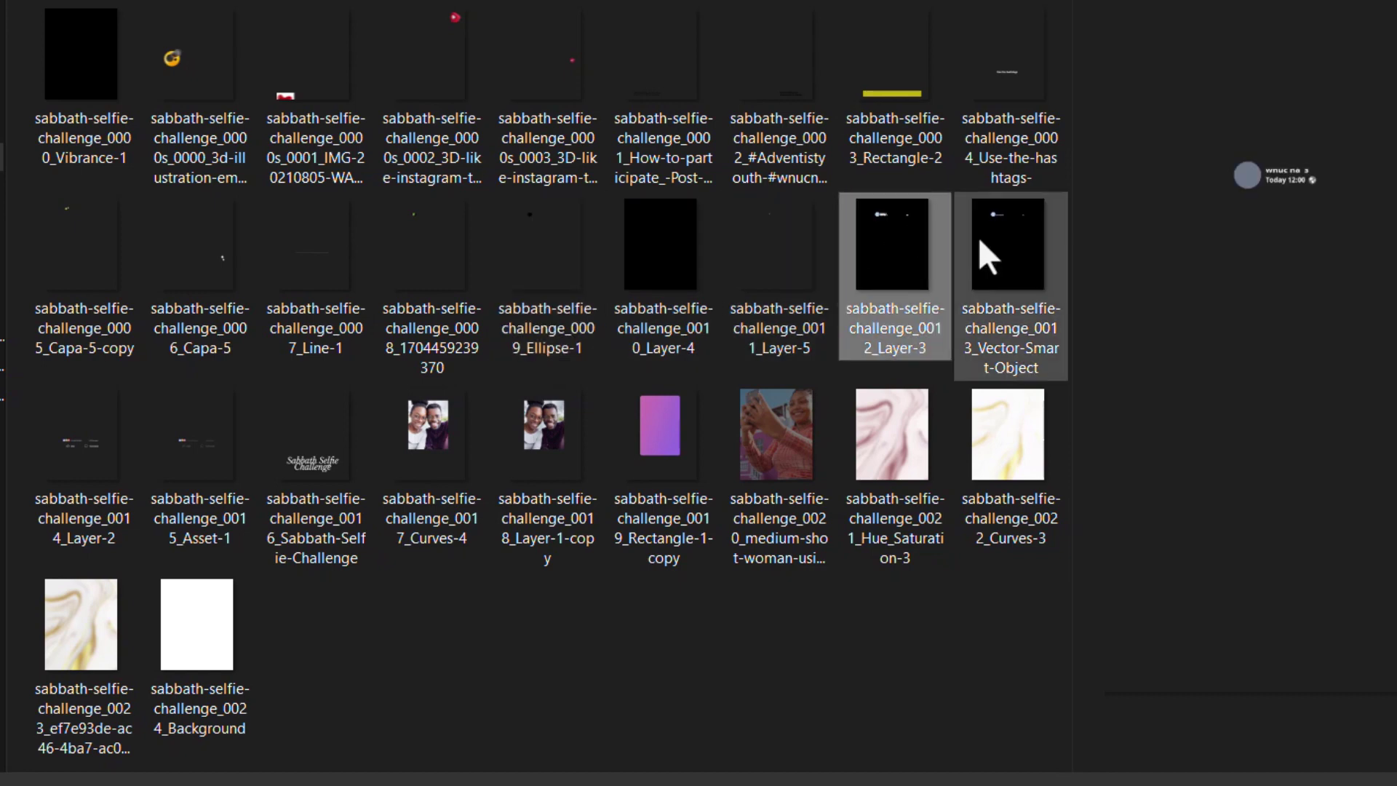
pyautogui.click(113, 458)
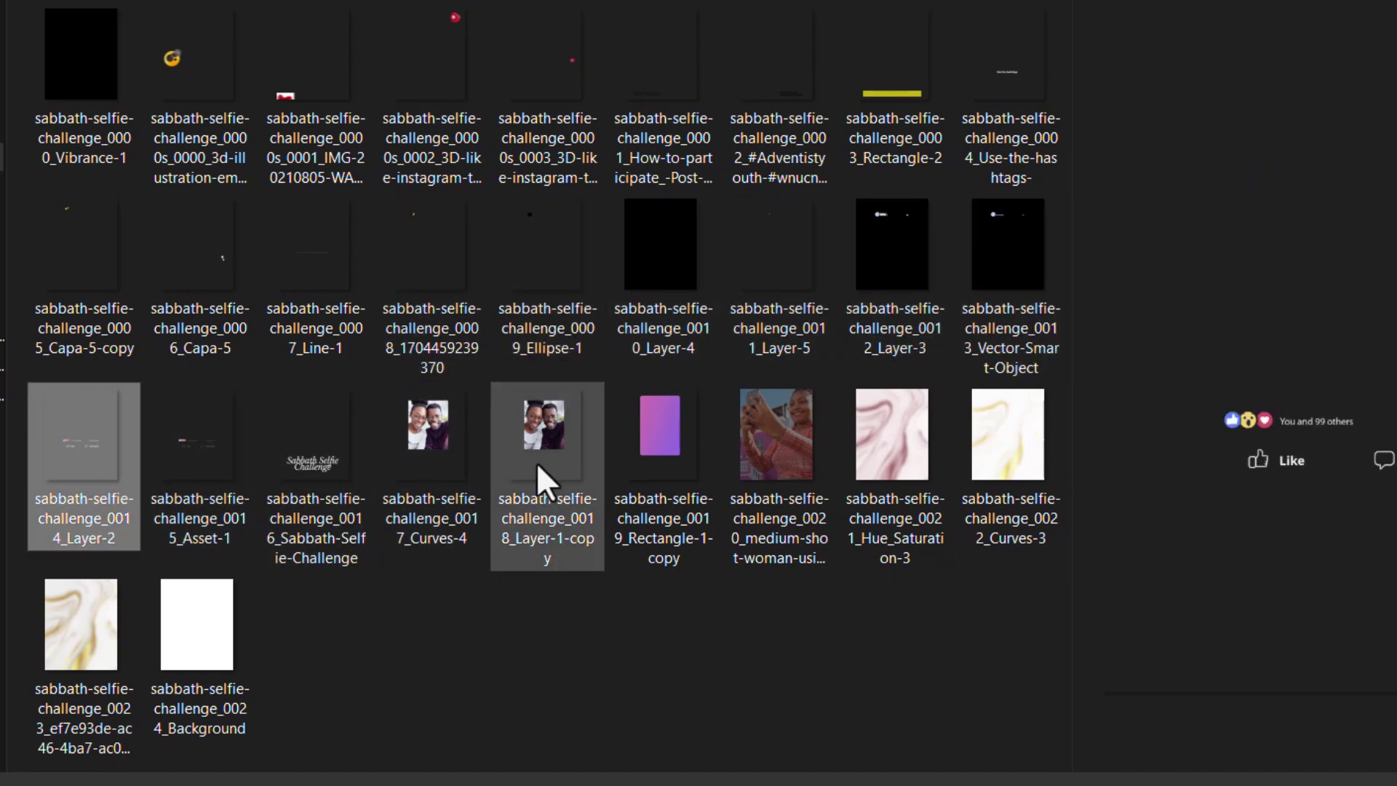
# Switch back to Photoshop and hide Group 2 so only Group 1 is visible
pyautogui.hotkey('alt', 'Tab')
pyautogui.click(424, 311)
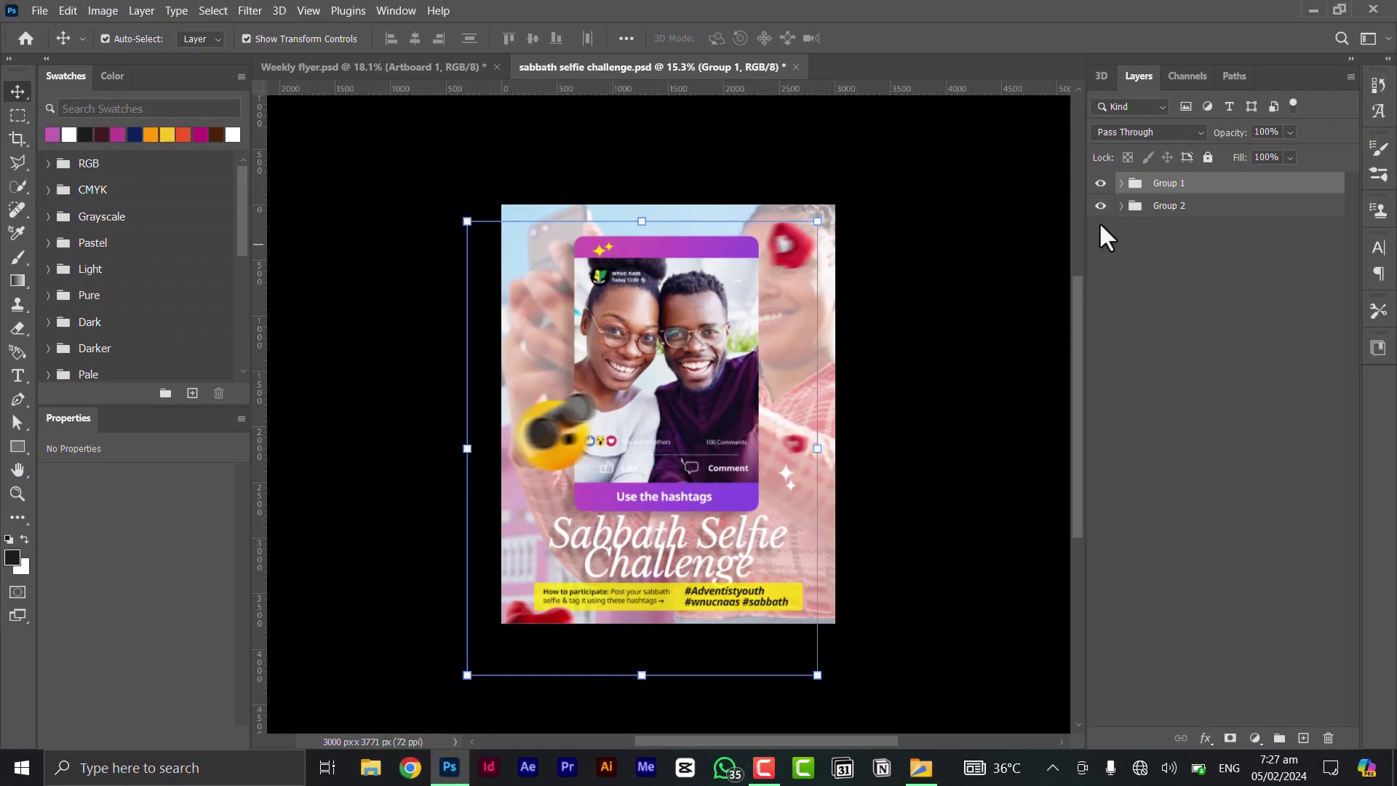
pyautogui.click(1100, 206)
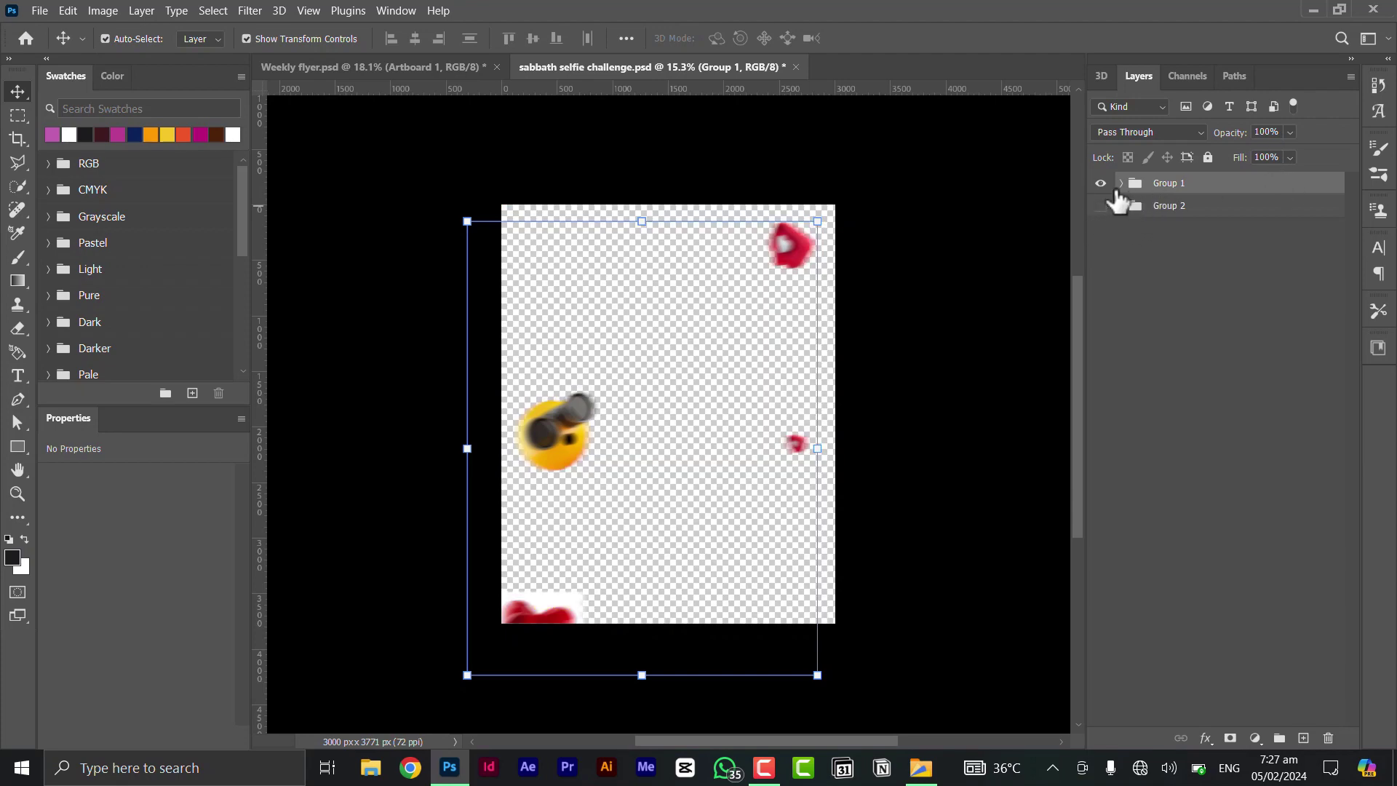
# Open the Layers to Files export for the sabbath selfie challenge document
pyautogui.click(38, 8)
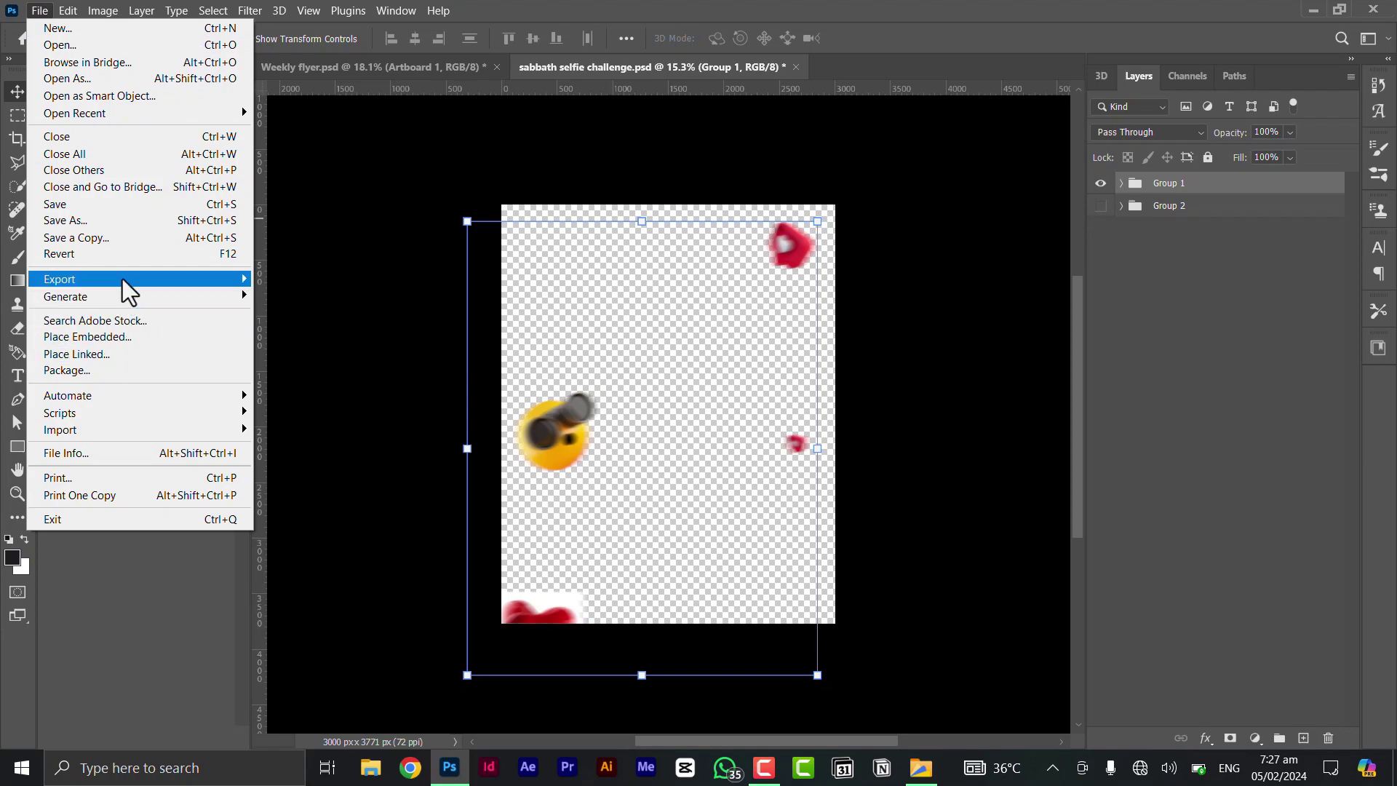
pyautogui.moveTo(123, 279)
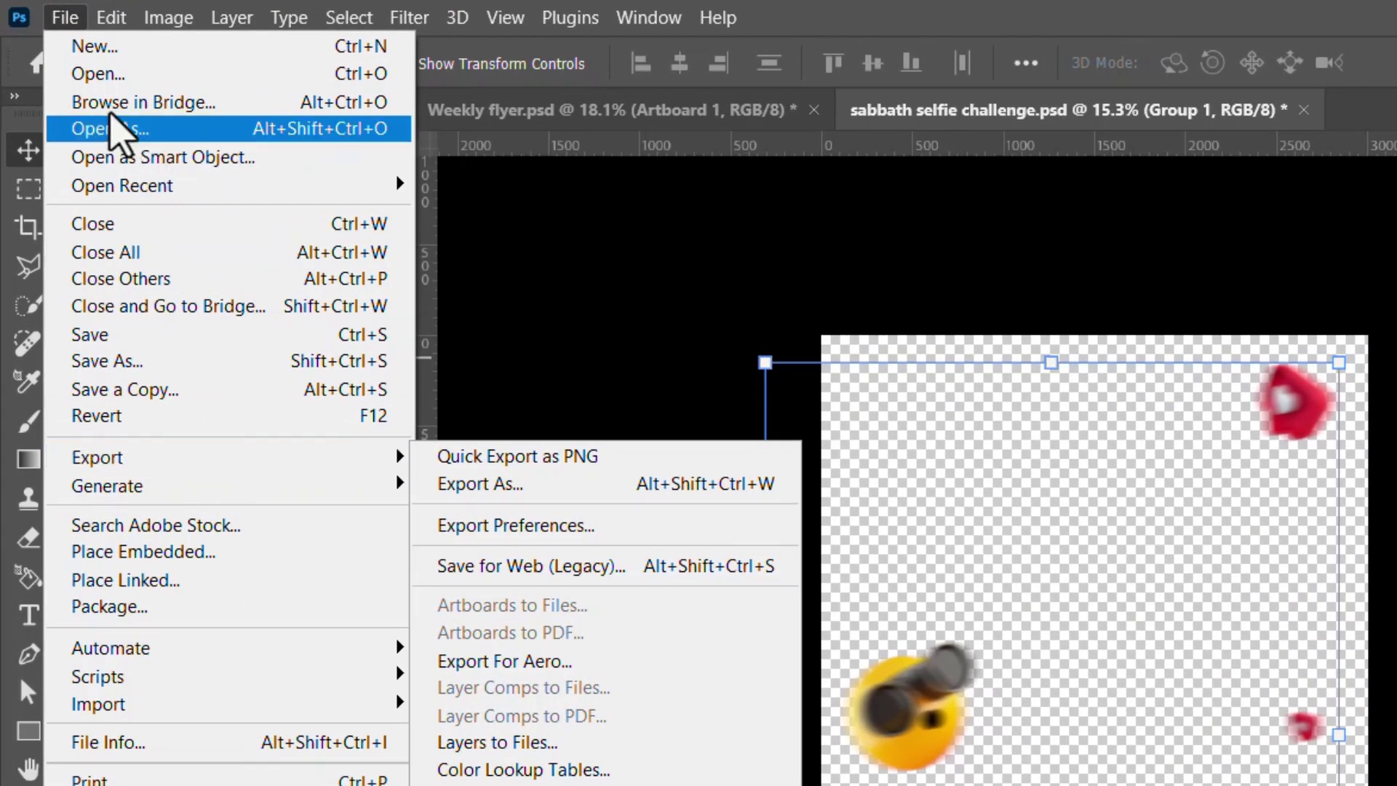
pyautogui.click(58, 24)
pyautogui.click(57, 27)
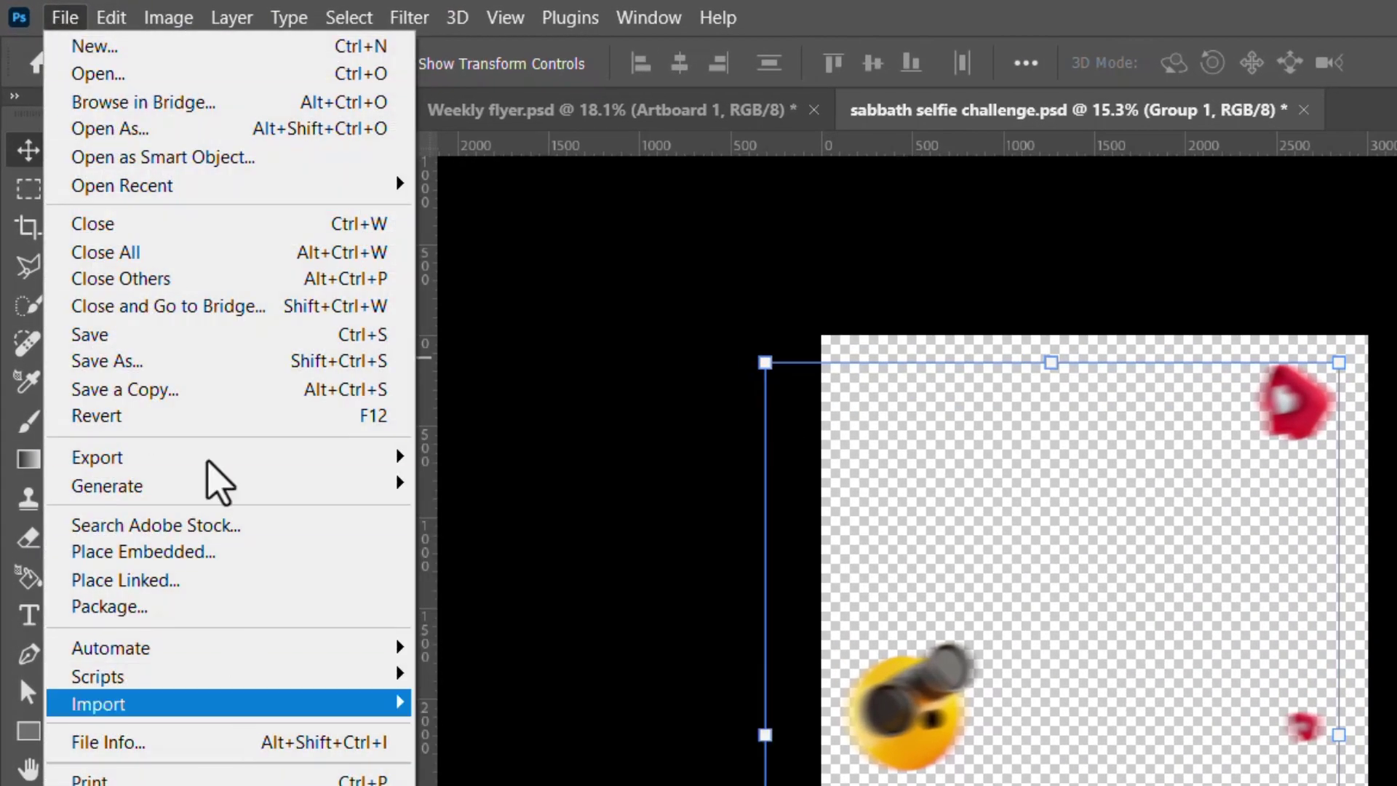
pyautogui.moveTo(267, 454)
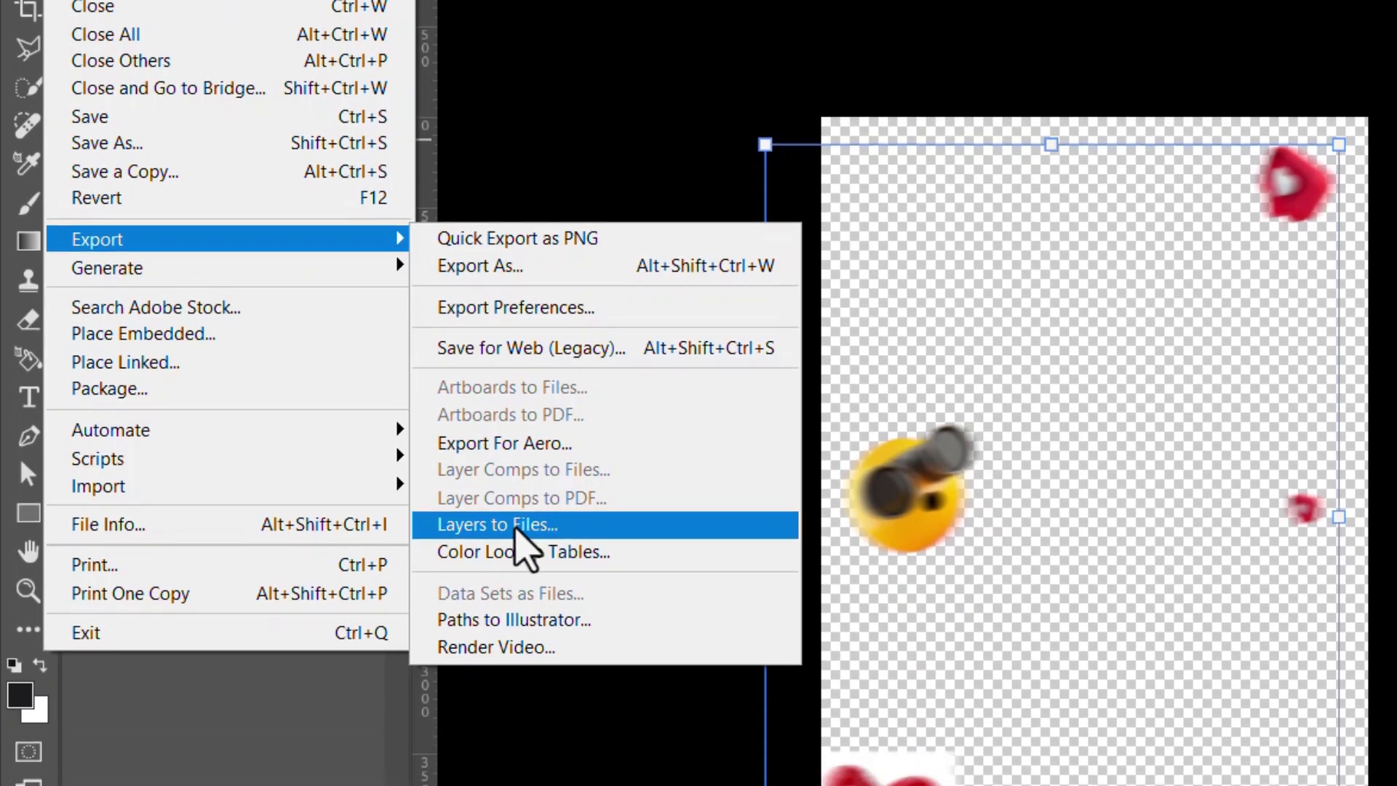
pyautogui.click(541, 525)
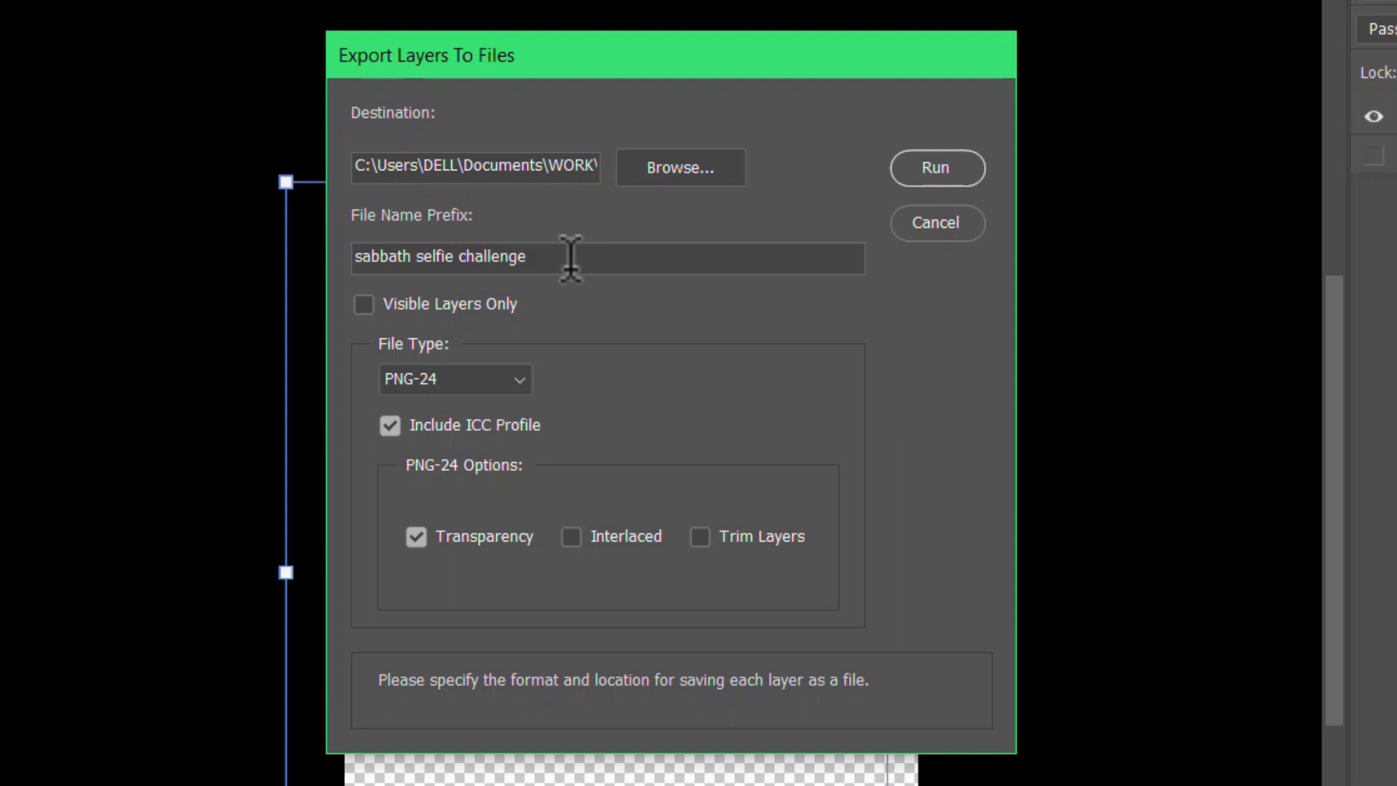
# Glance at the assets folder and set the layer export to Visible Layers Only, PNG-24 with Trim Layers enabled
pyautogui.hotkey('alt', 'Tab')
pyautogui.click(452, 467)
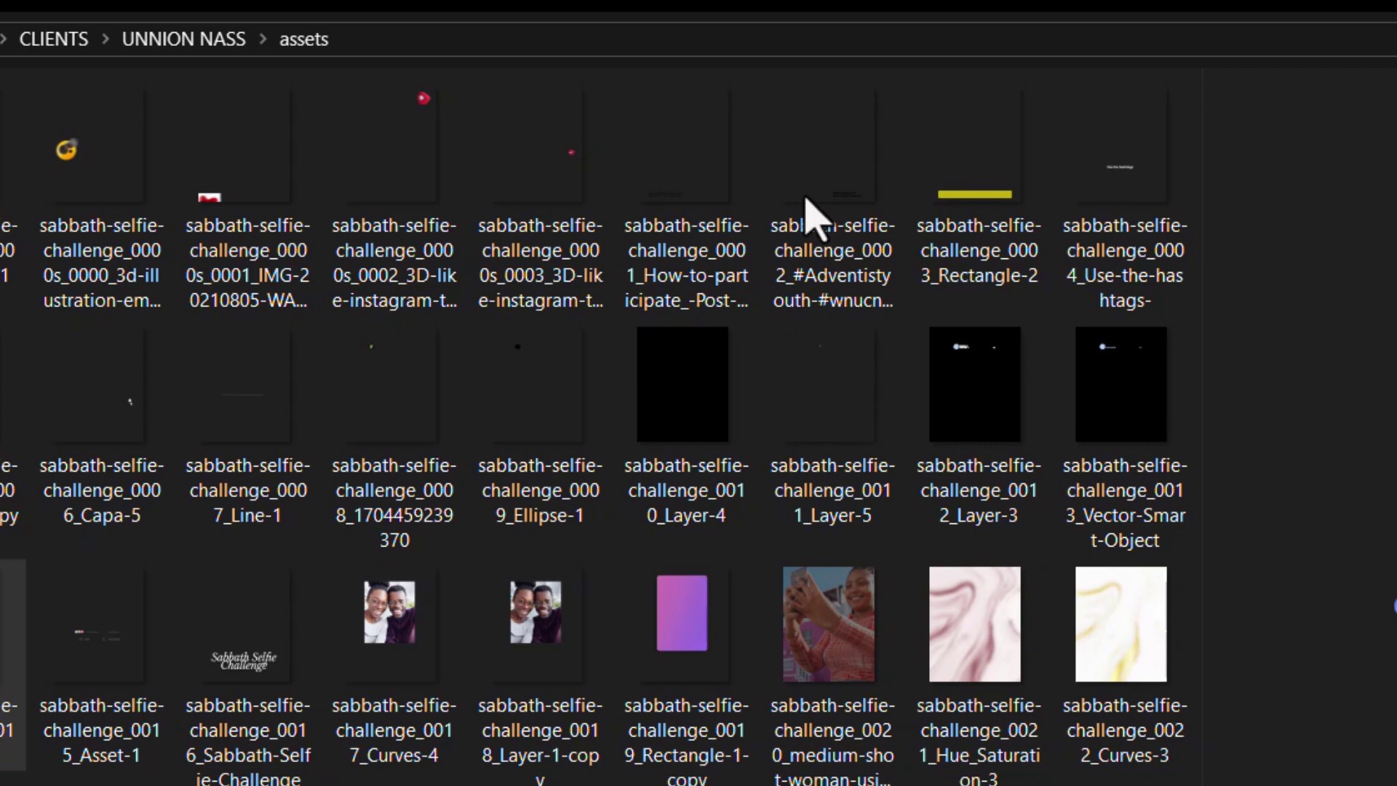
pyautogui.hotkey('alt', 'Tab')
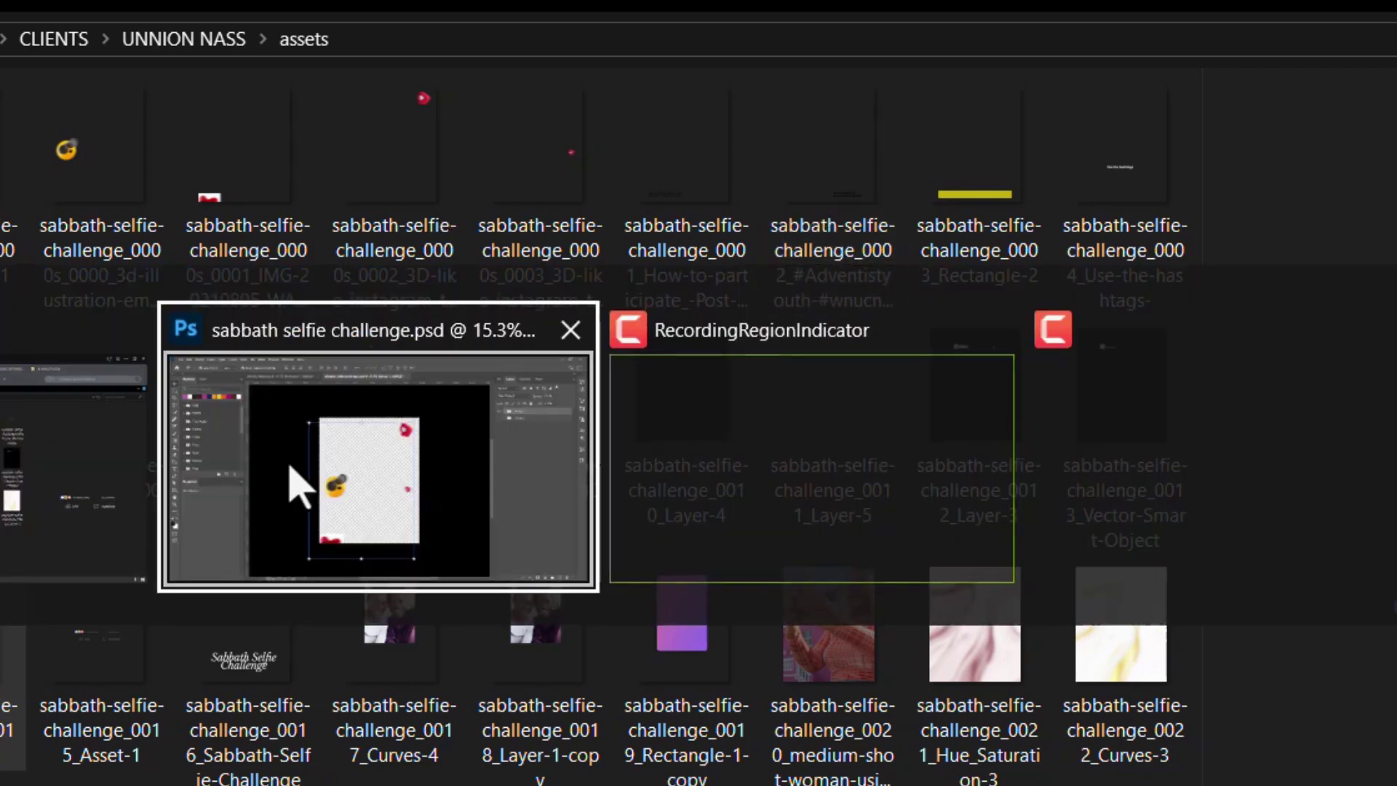
pyautogui.click(452, 508)
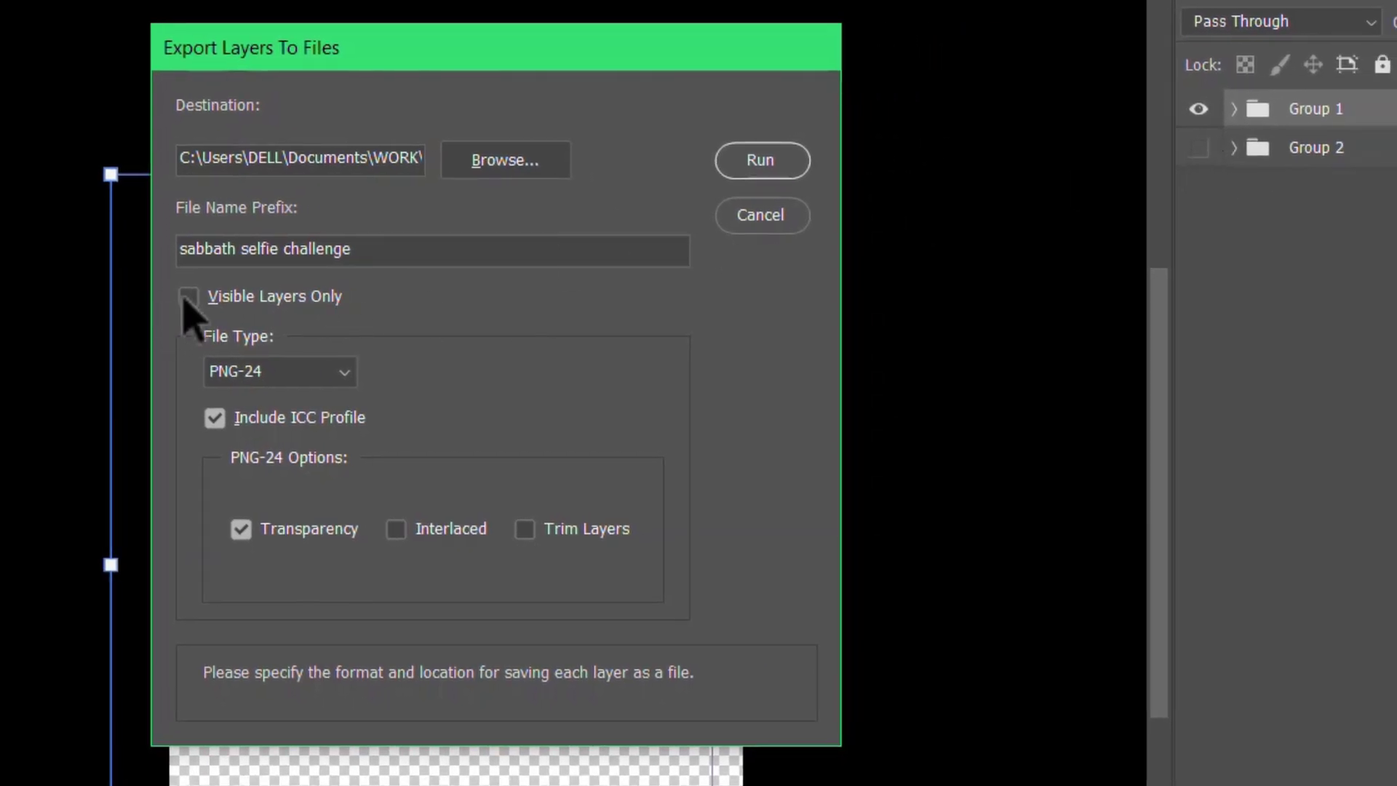
pyautogui.click(278, 371)
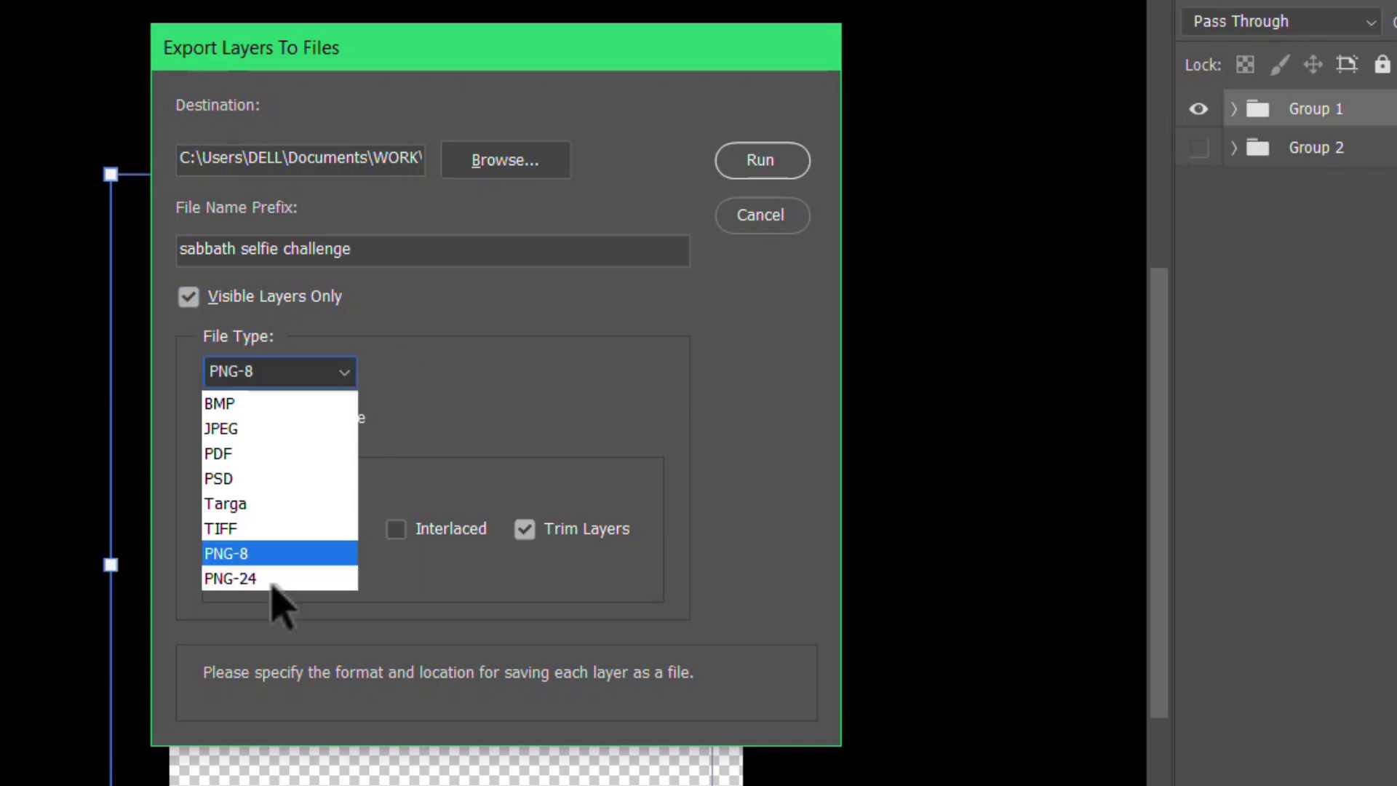
pyautogui.click(273, 578)
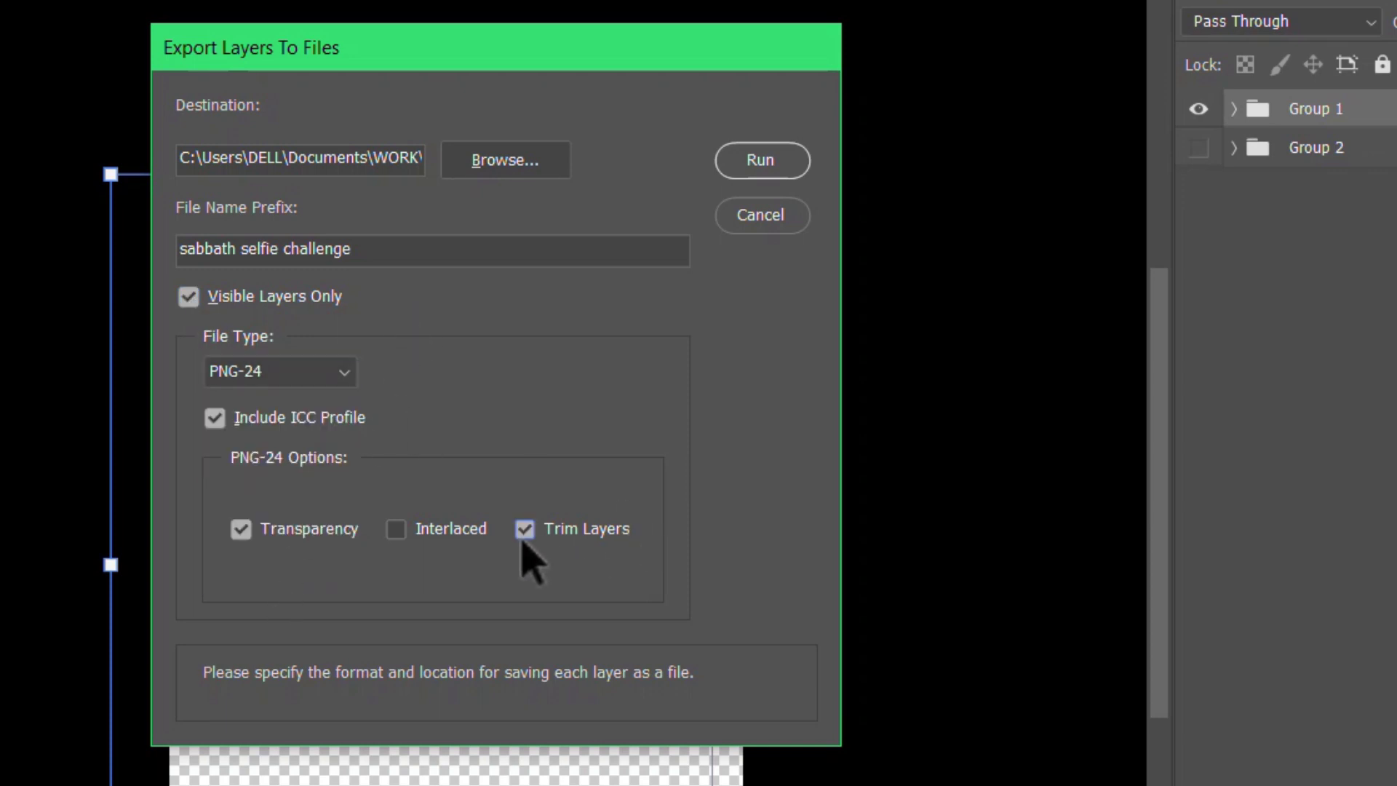
# Preview the untrimmed Rectangle-2 file in the assets folder, return to Photoshop and run the layer export
pyautogui.hotkey('alt', 'Tab')
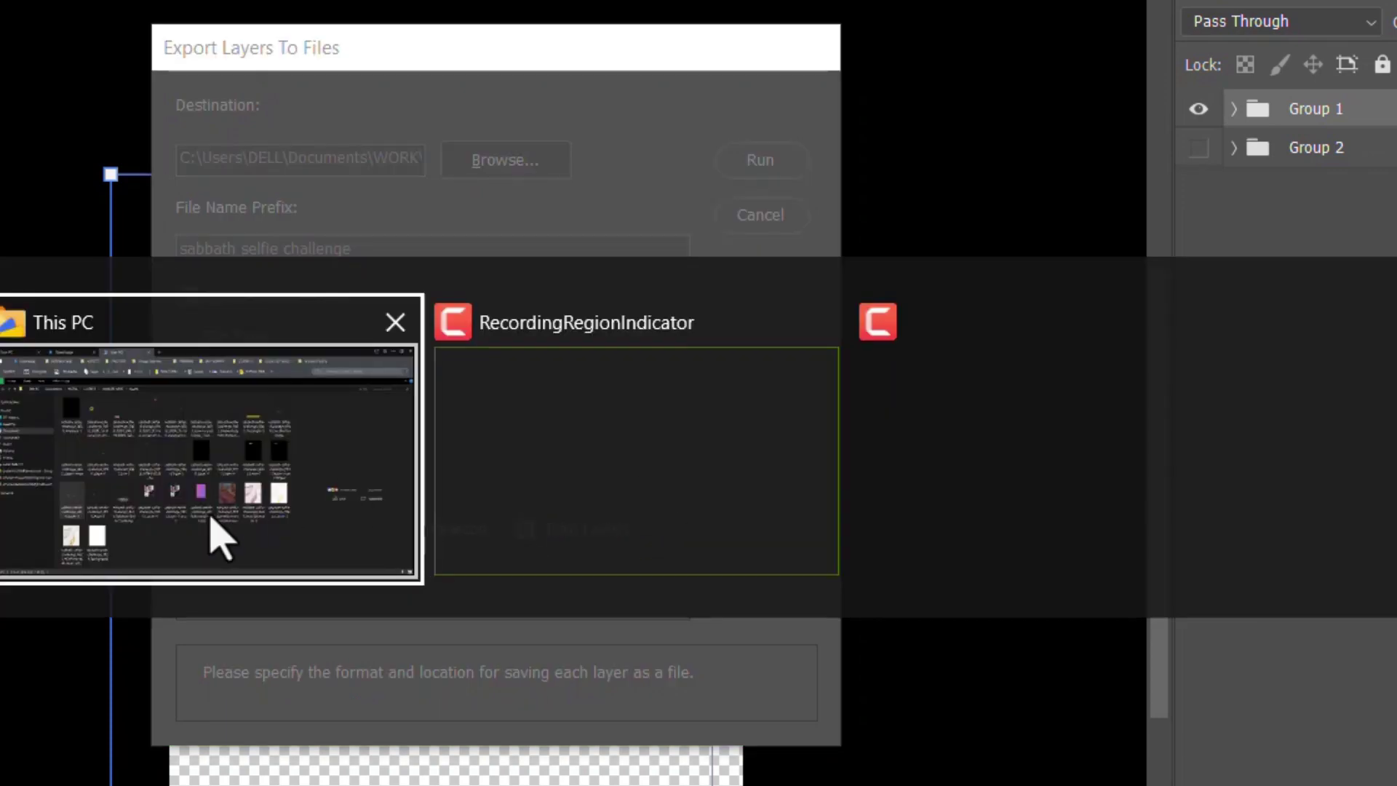
pyautogui.click(218, 530)
pyautogui.click(802, 191)
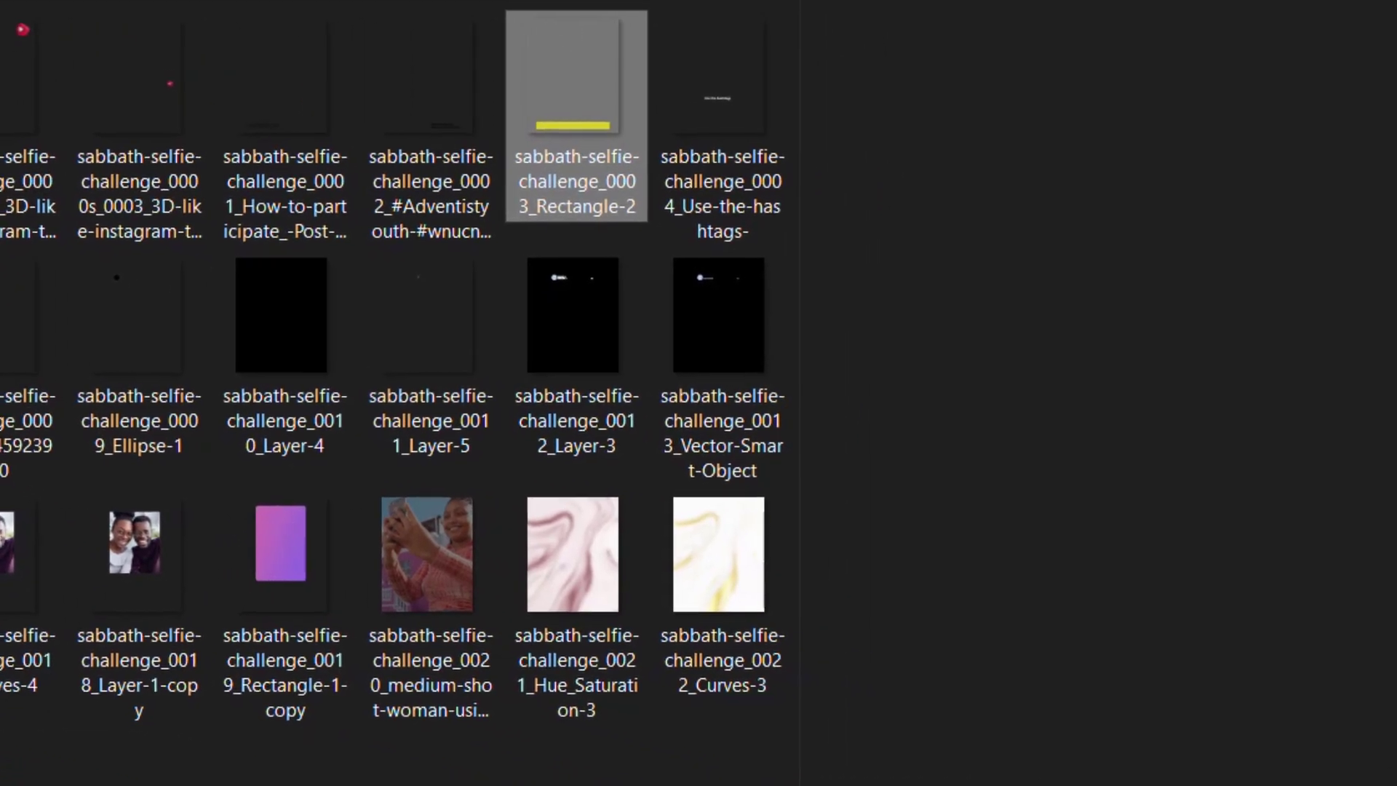
pyautogui.hotkey('alt', 'Tab')
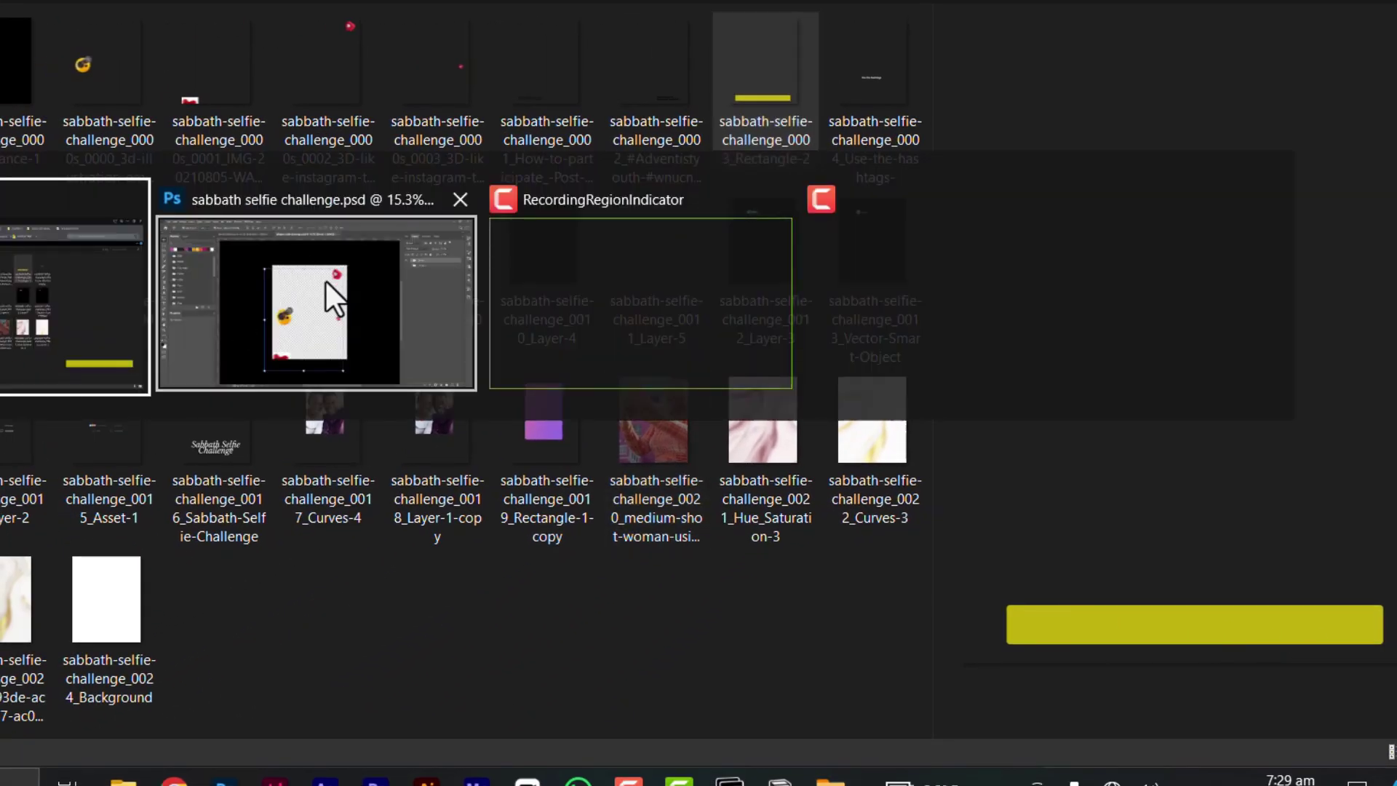
pyautogui.click(325, 280)
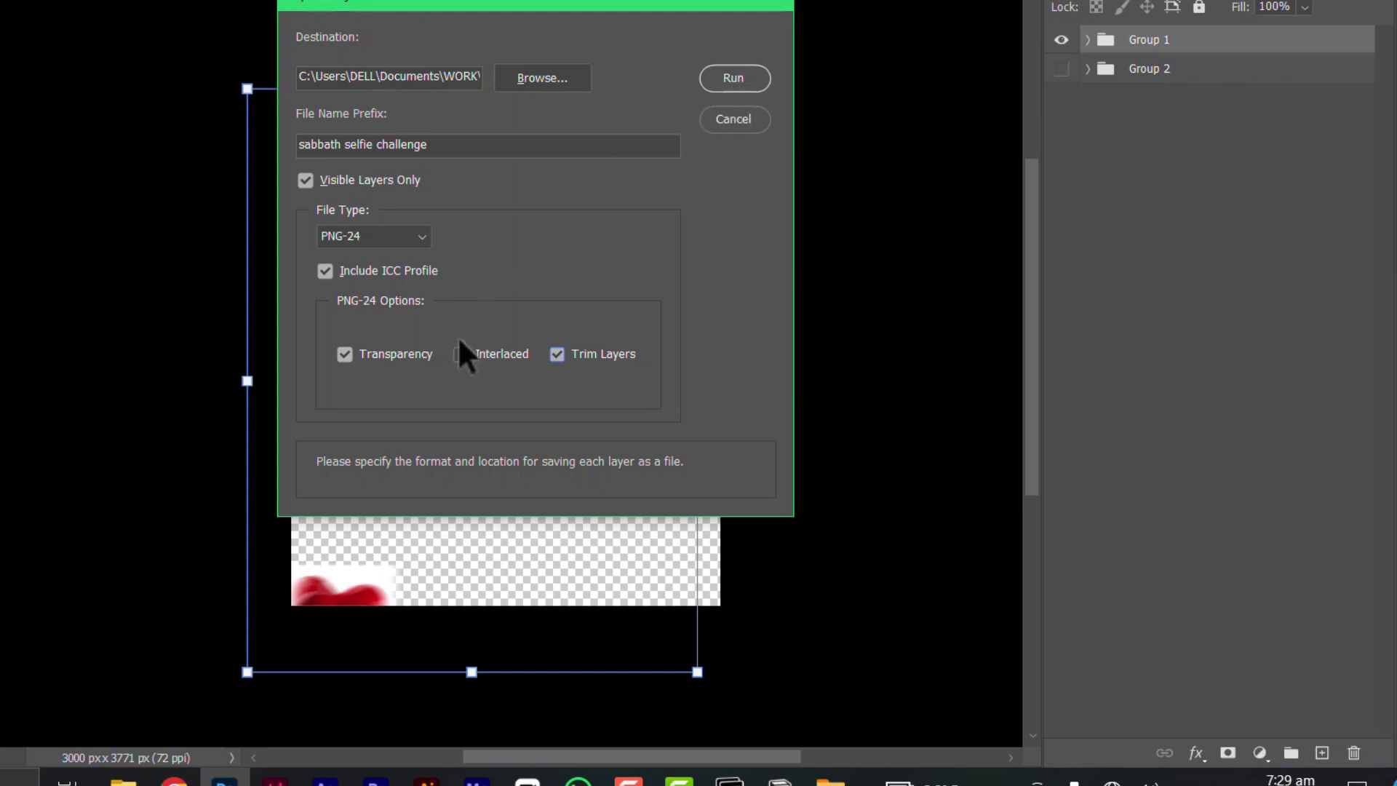
pyautogui.click(741, 77)
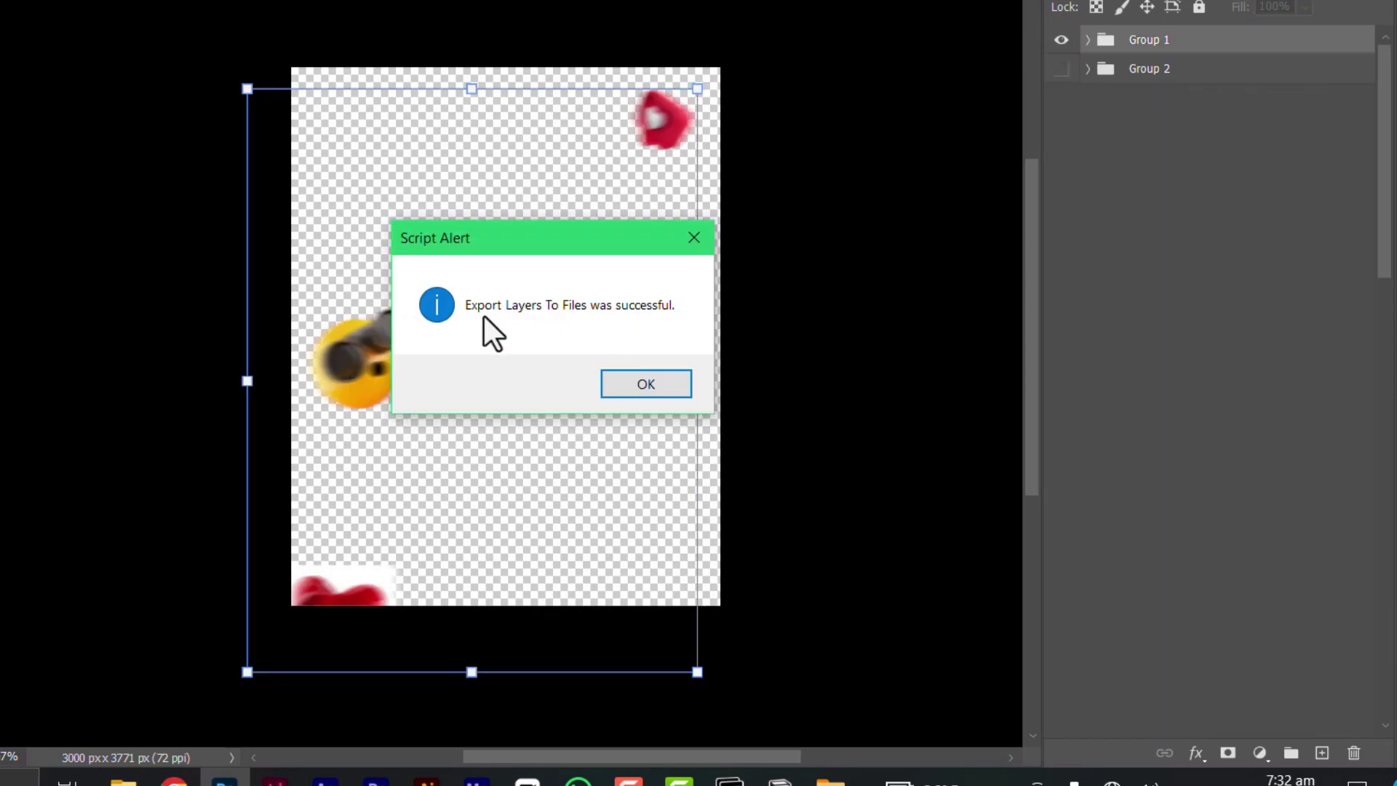
pyautogui.click(668, 382)
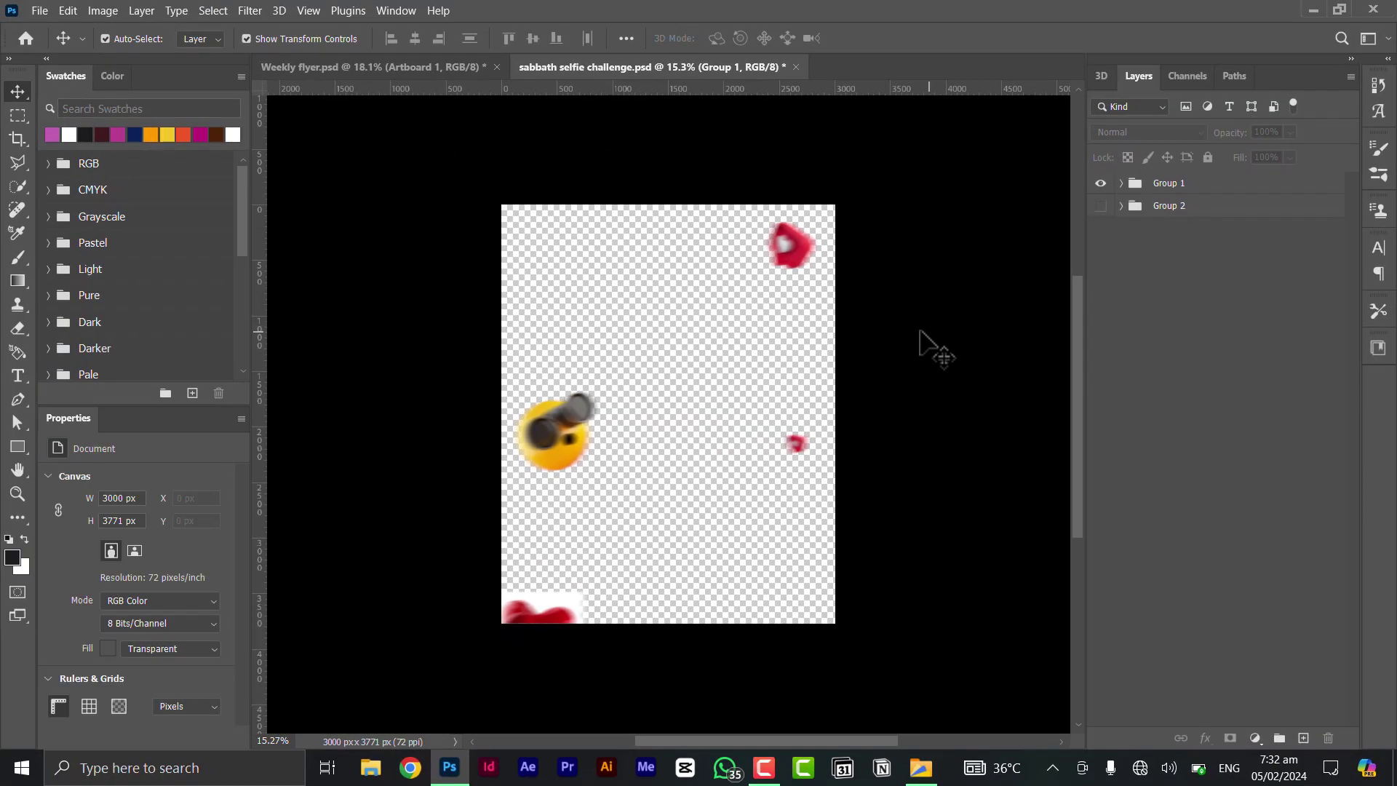
# Switch to the file manager and preview the trimmed heart and emoji PNG files in the UNNION NASS folder
pyautogui.hotkey('alt', 'Tab')
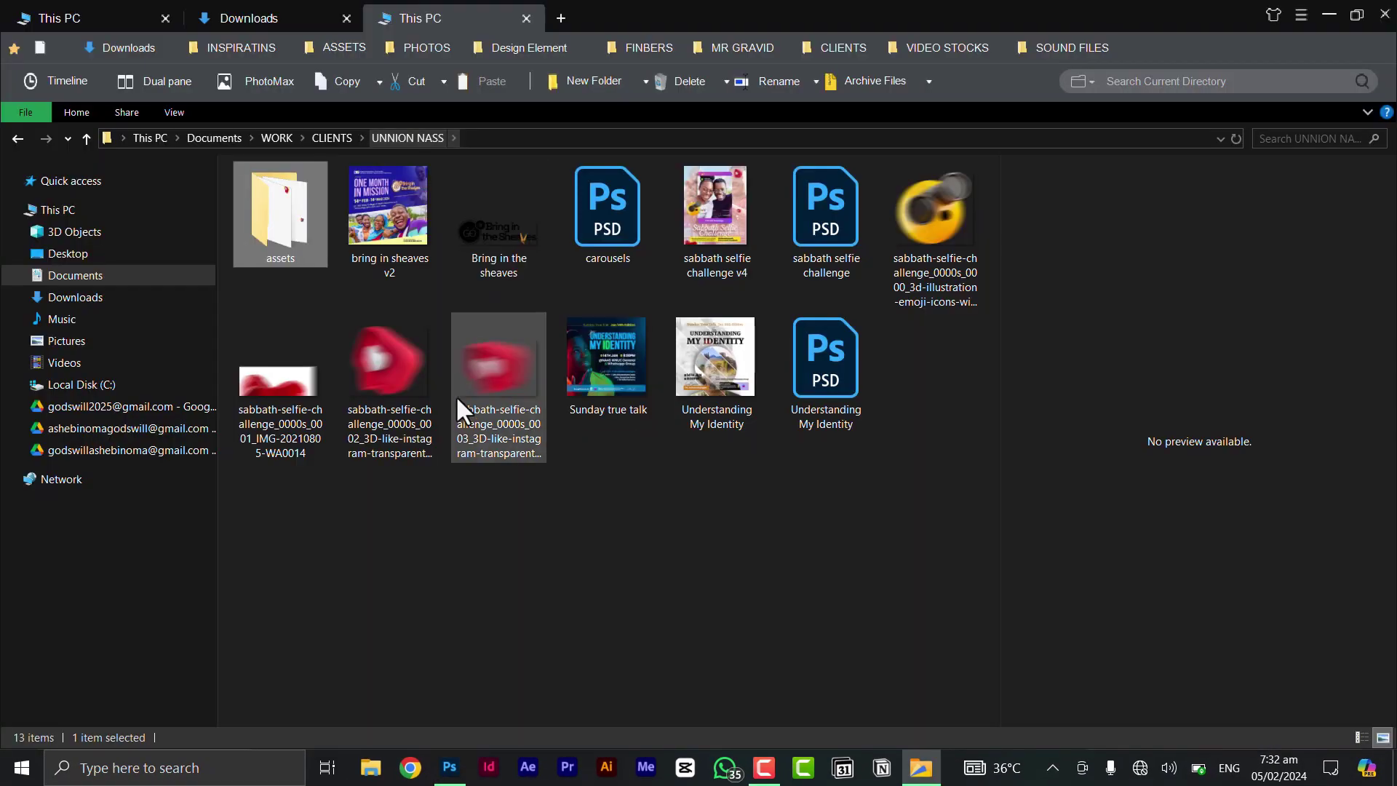
pyautogui.click(491, 393)
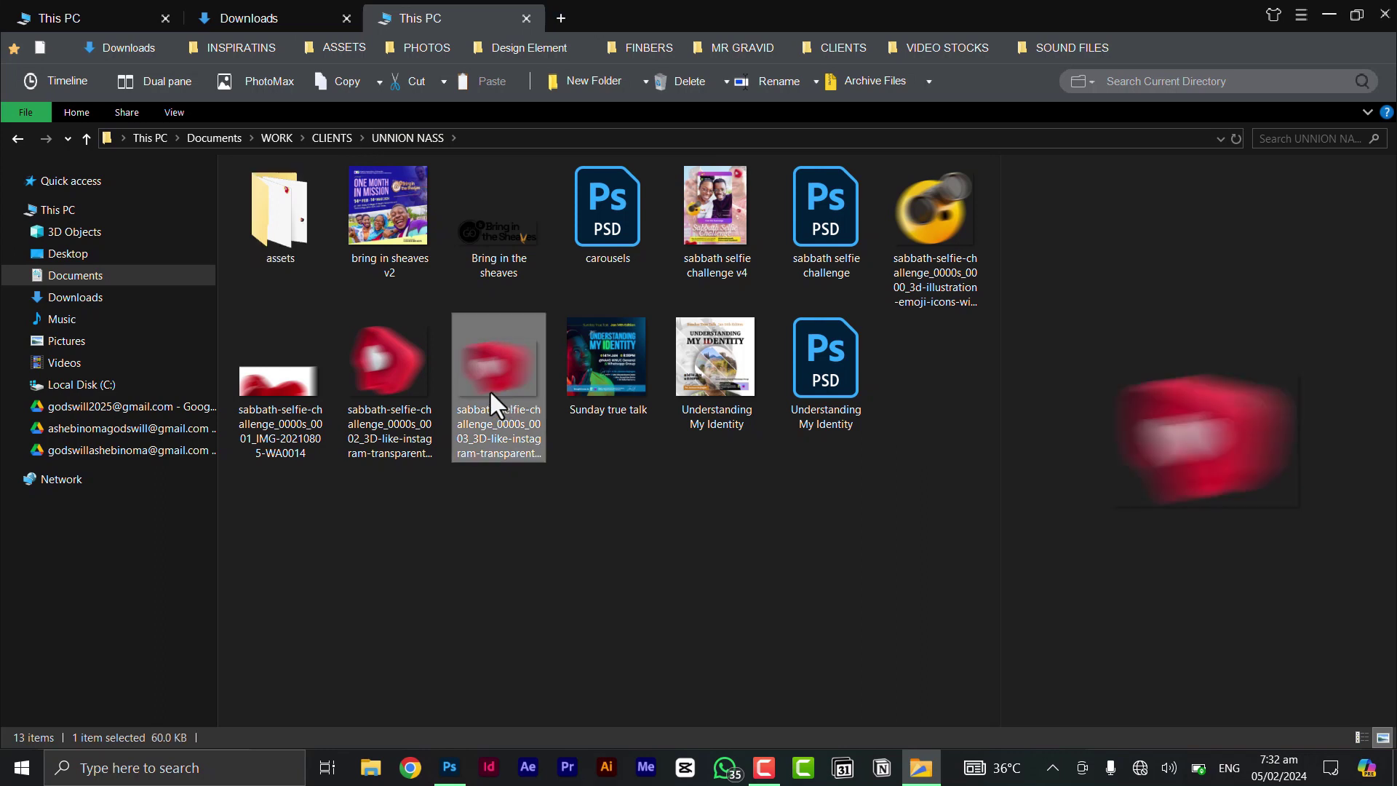
pyautogui.click(408, 393)
pyautogui.click(474, 384)
pyautogui.click(928, 230)
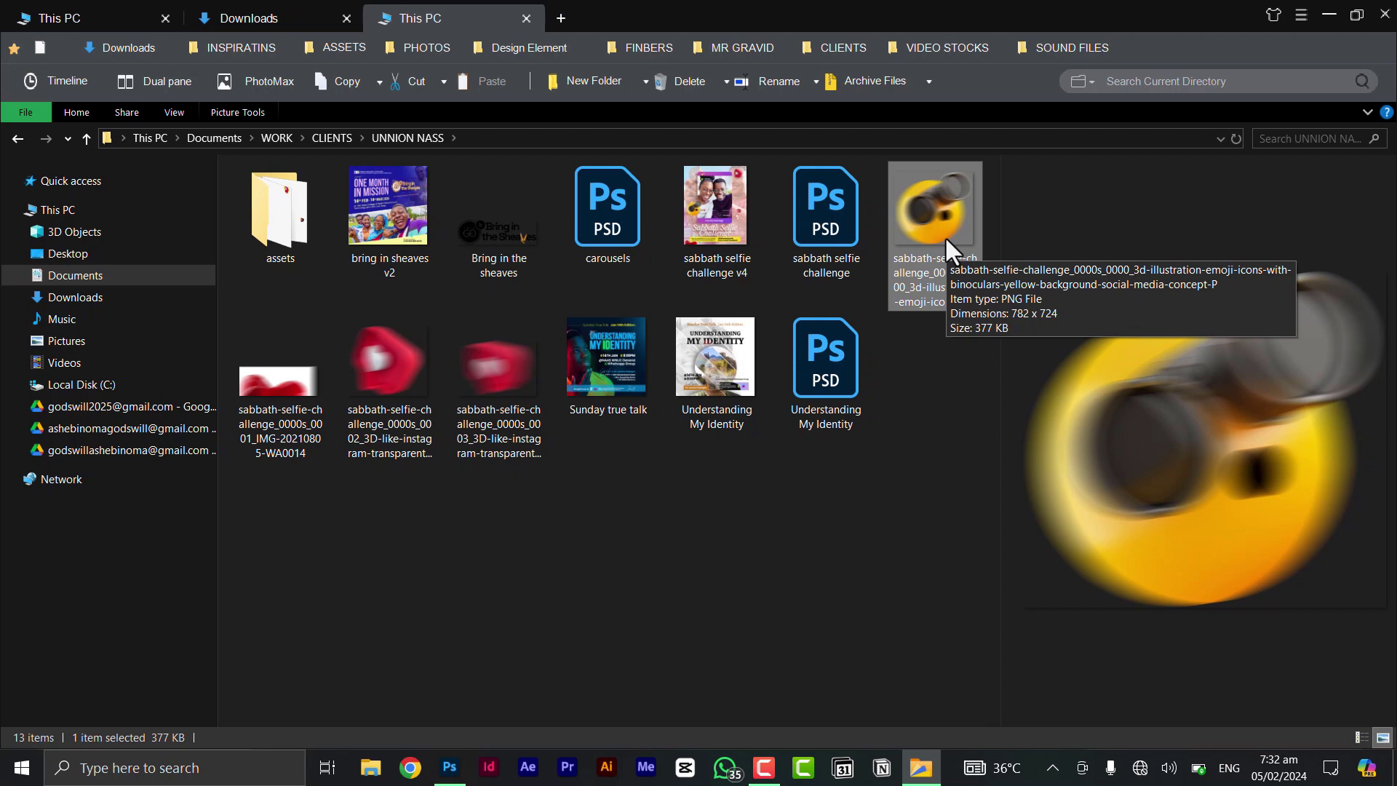
# Compare the untrimmed Rectangle-2 and emoji files in the assets folder with the trimmed emoji file in UNNION NASS
pyautogui.doubleClick(308, 217)
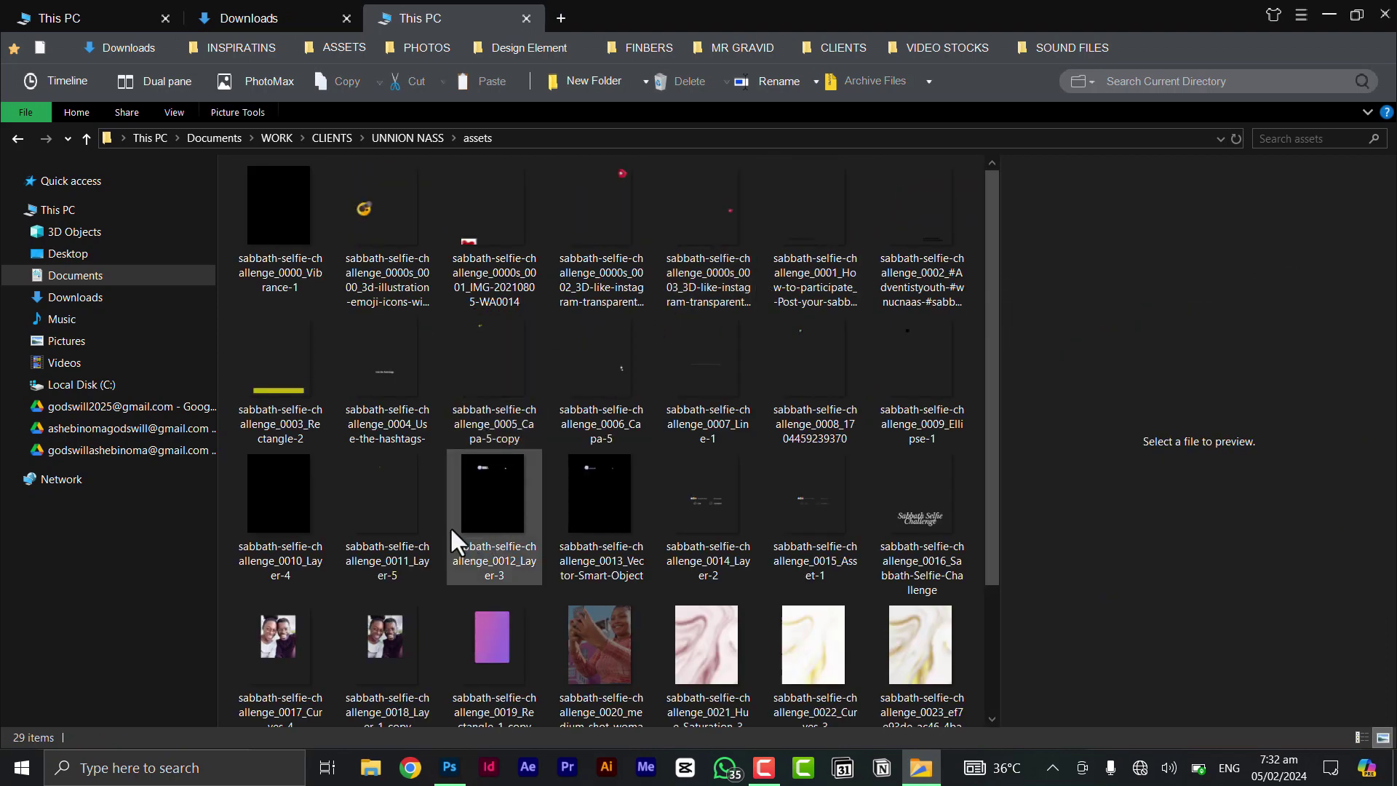
pyautogui.click(296, 360)
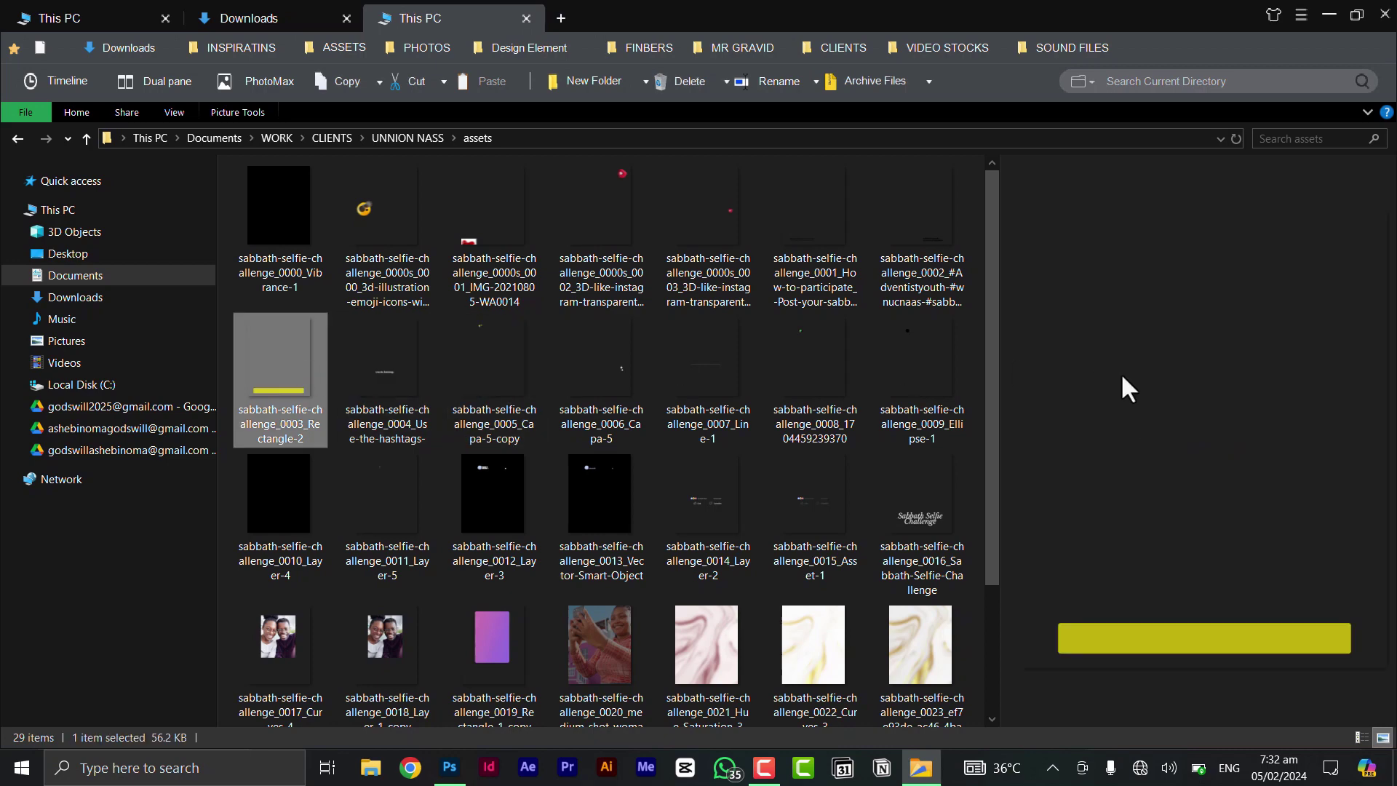
pyautogui.scroll(-2, 620, 509)
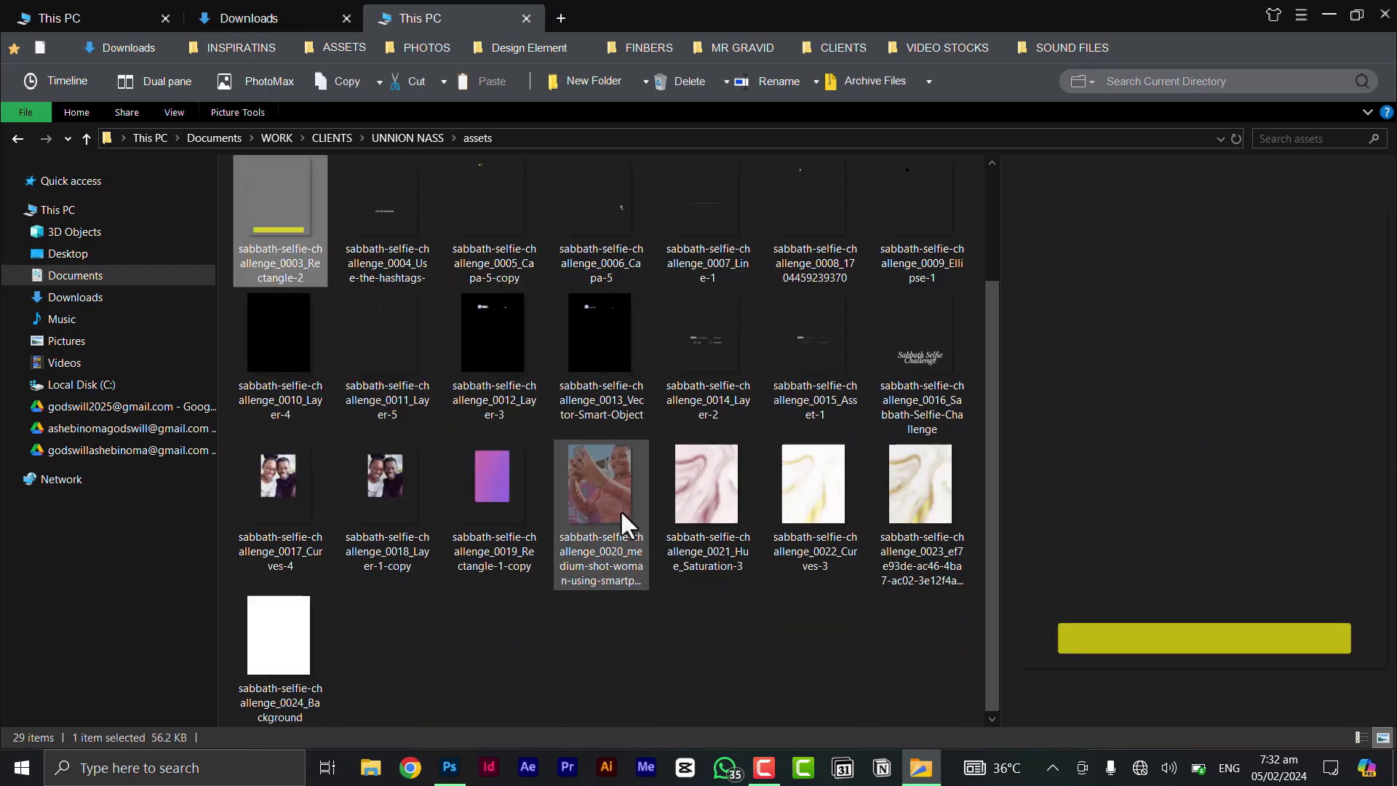
pyautogui.scroll(2, 551, 270)
pyautogui.scroll(-2, 468, 215)
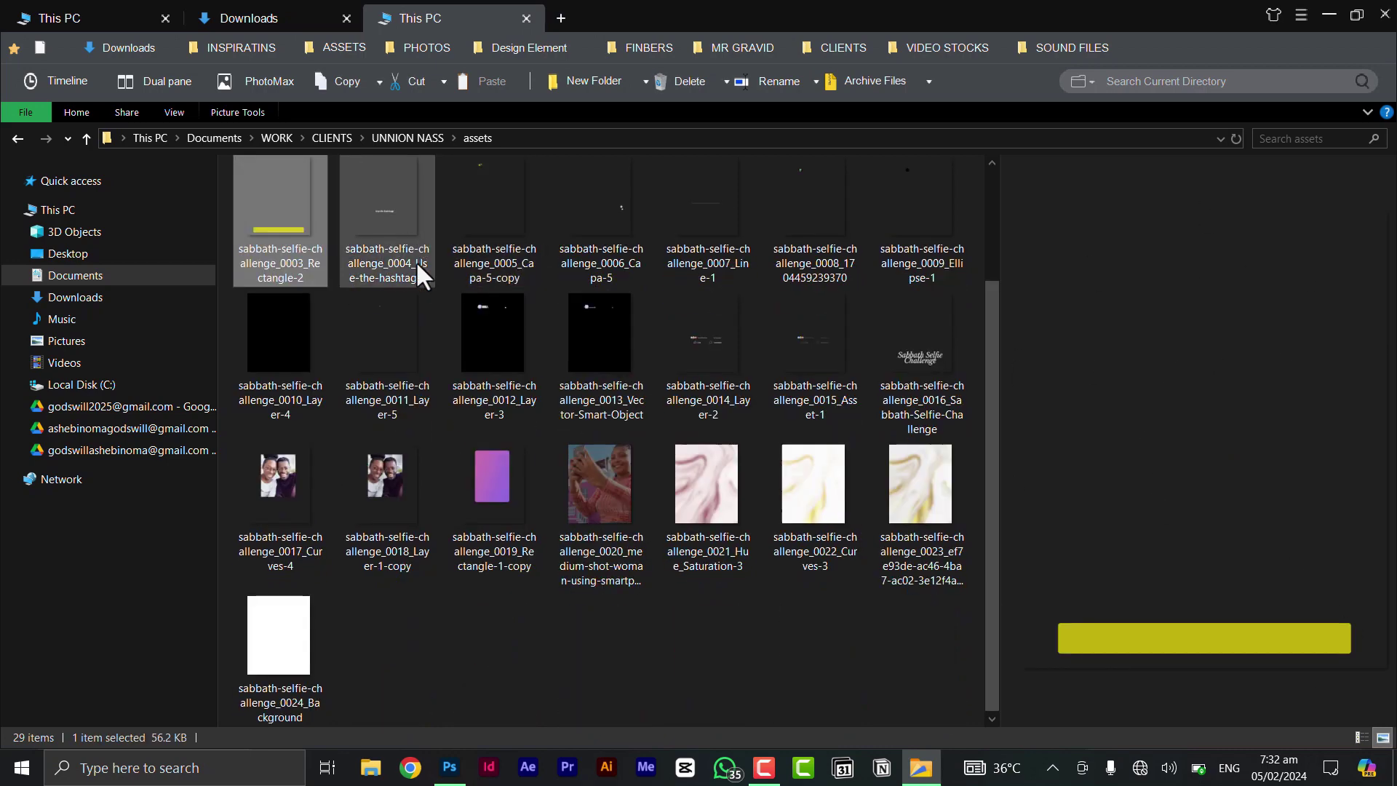
pyautogui.scroll(2, 416, 260)
pyautogui.click(355, 220)
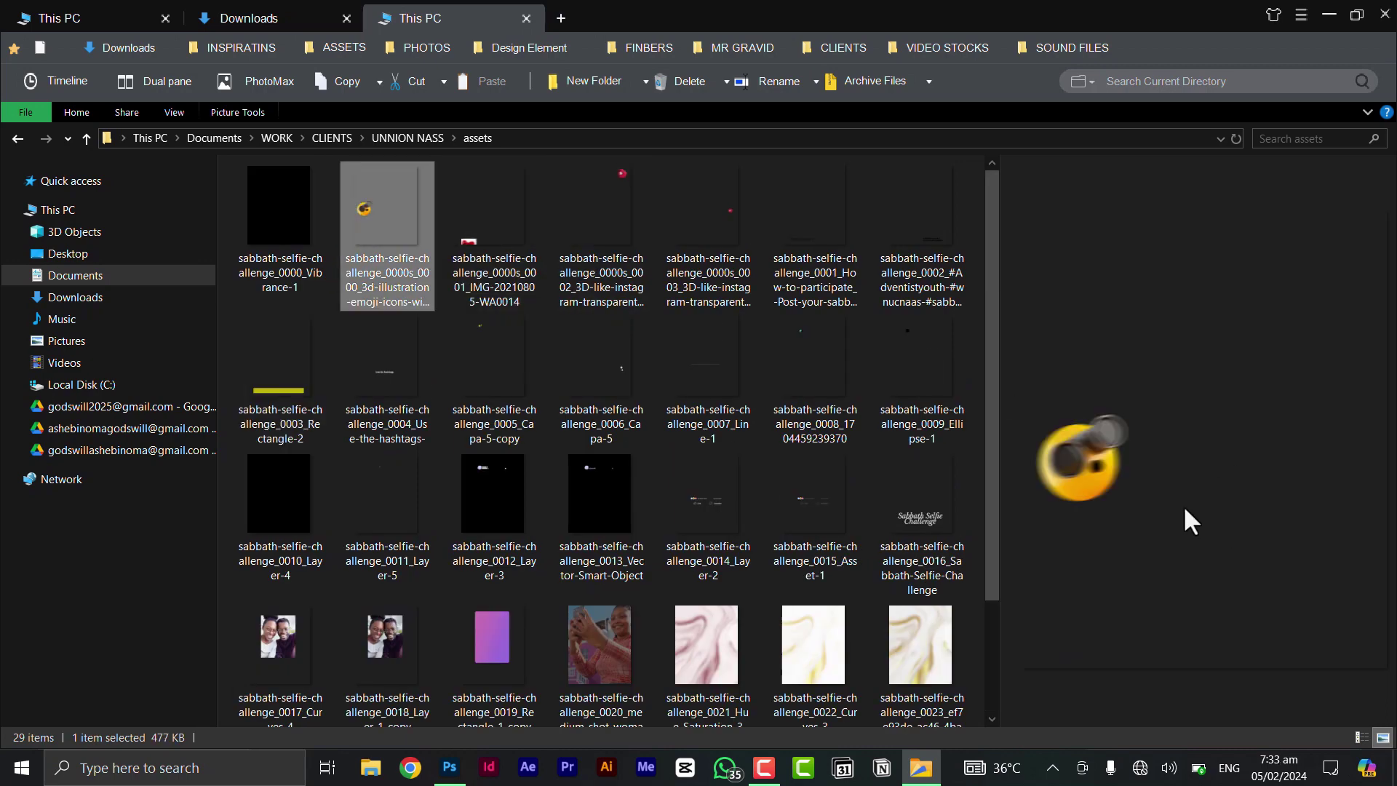
pyautogui.click(16, 140)
pyautogui.click(955, 229)
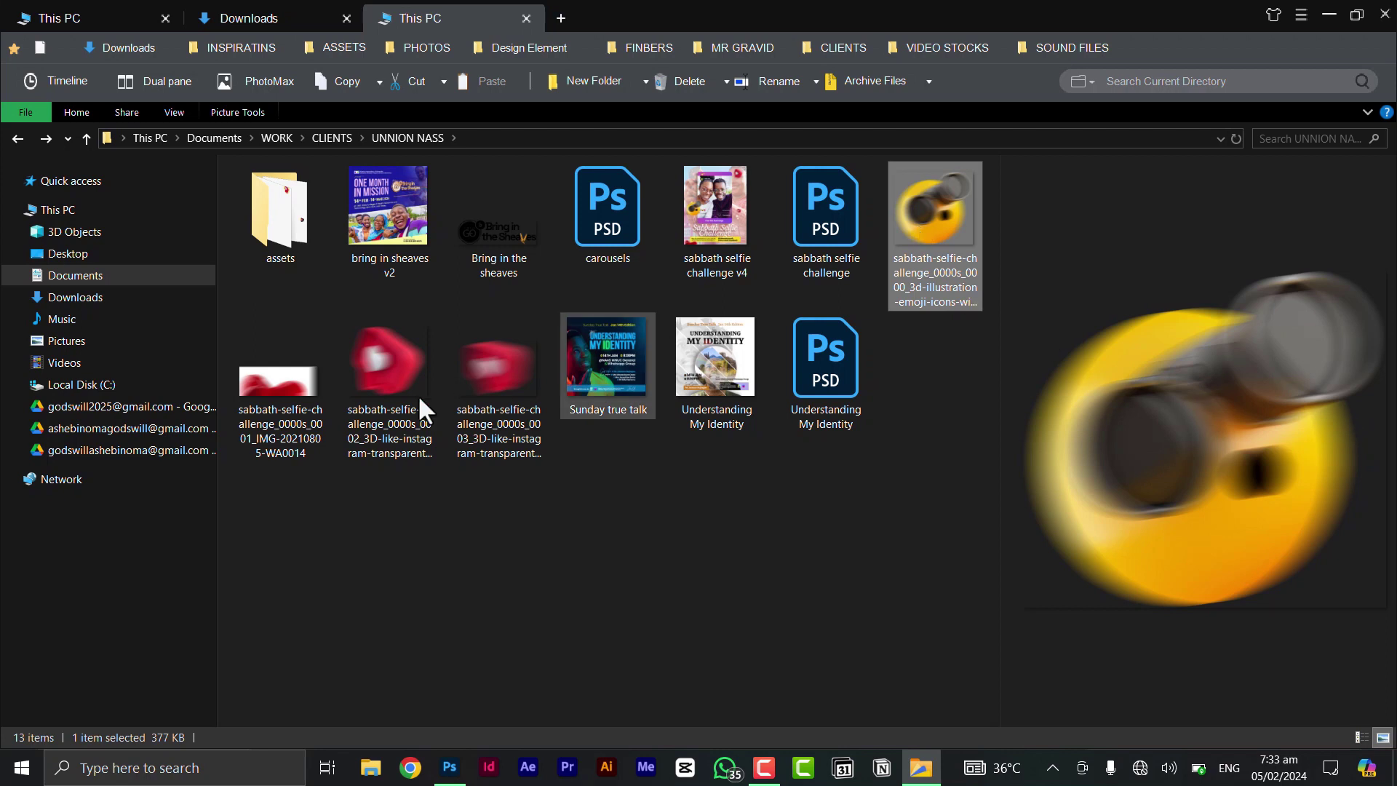
# Preview the trimmed 3D Instagram heart PNG in the UNNION NASS folder and switch back to Photoshop
pyautogui.click(372, 390)
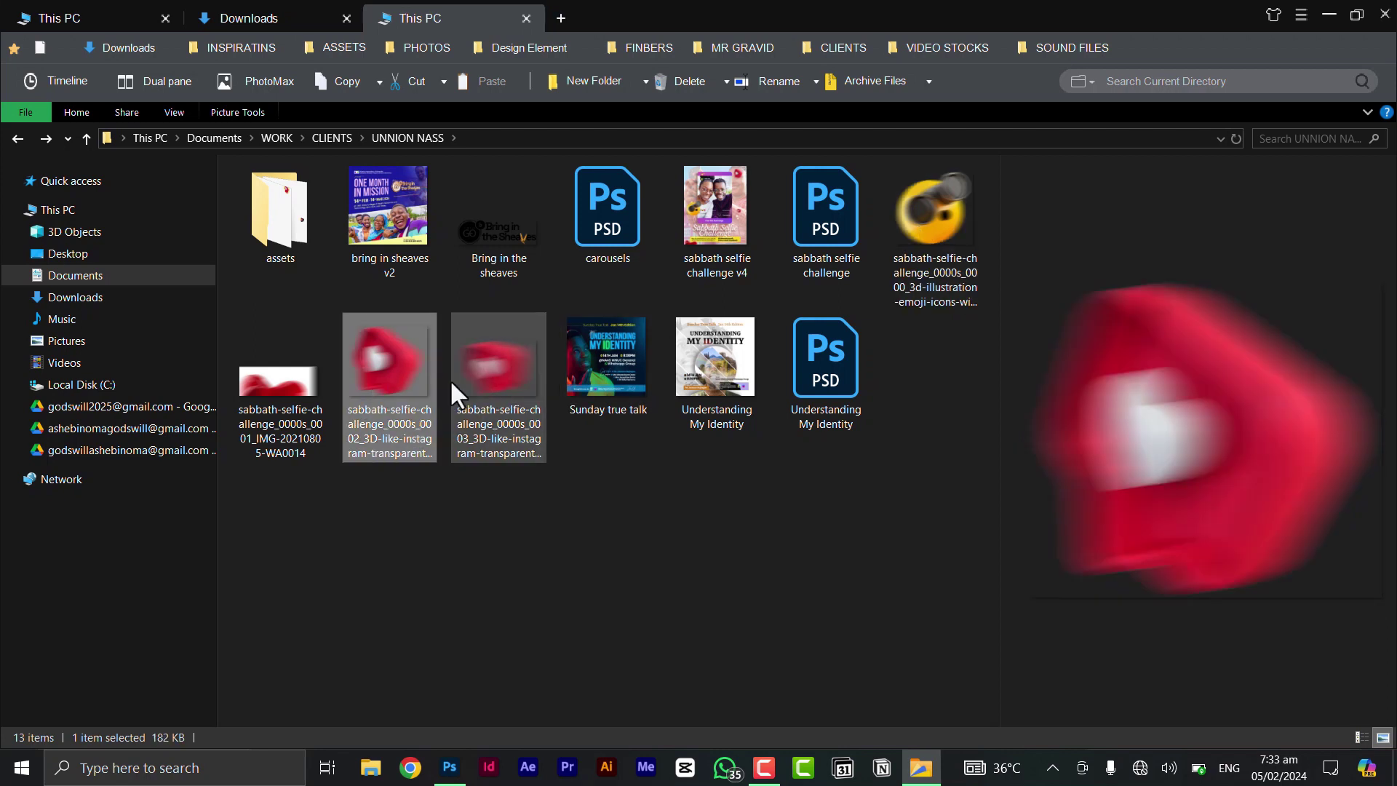
pyautogui.hotkey('alt', 'Tab')
pyautogui.click(586, 396)
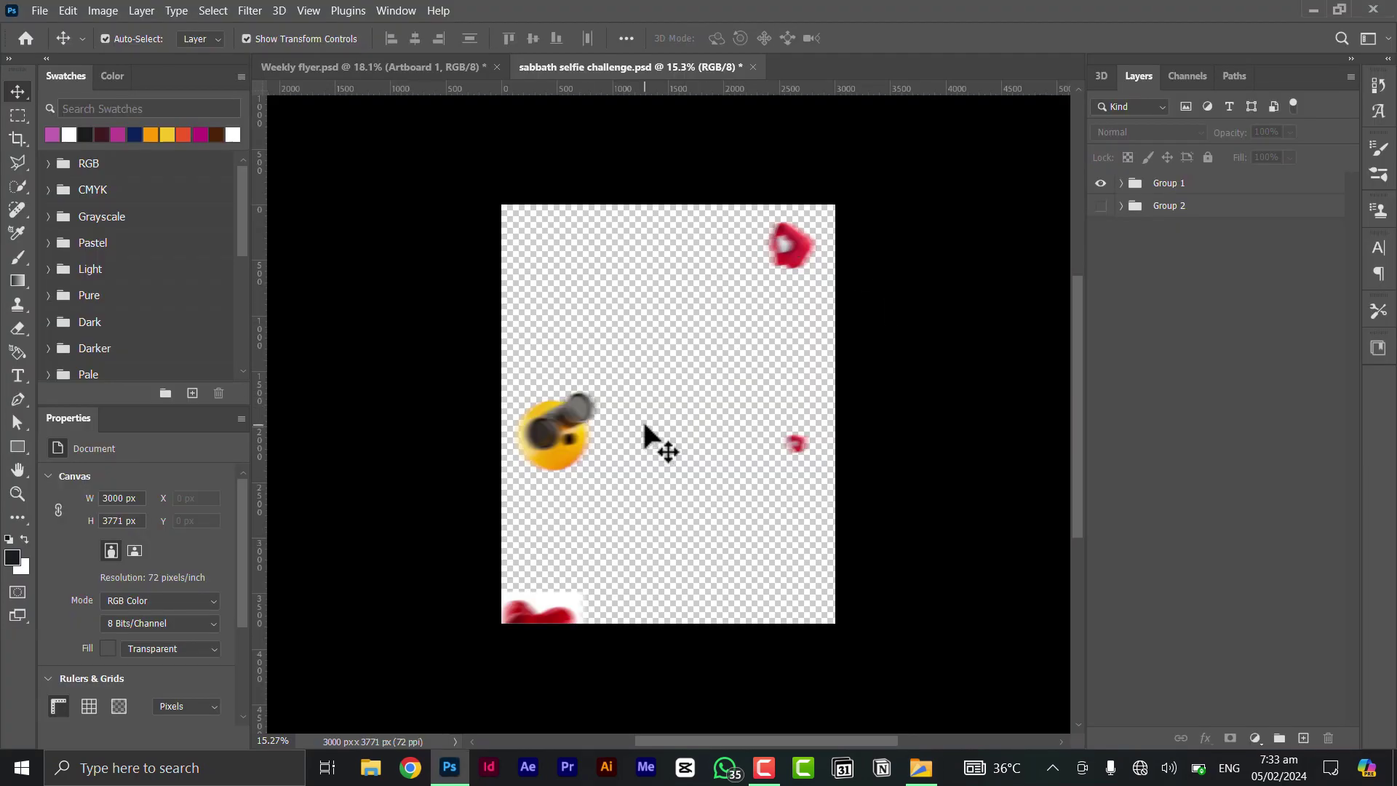
# Locate the Save for Web (Legacy) command among the export options for the sabbath selfie challenge document
pyautogui.click(40, 11)
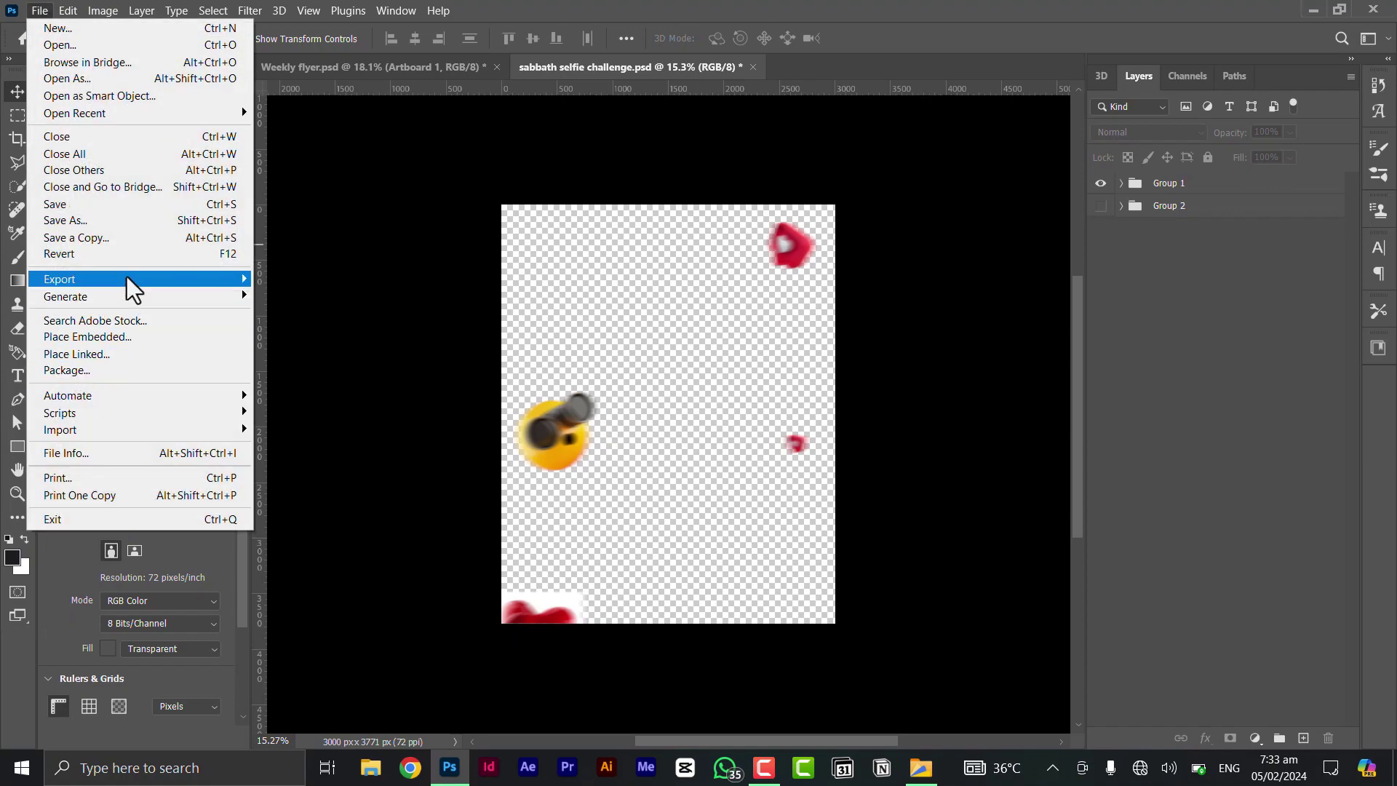
pyautogui.moveTo(127, 276)
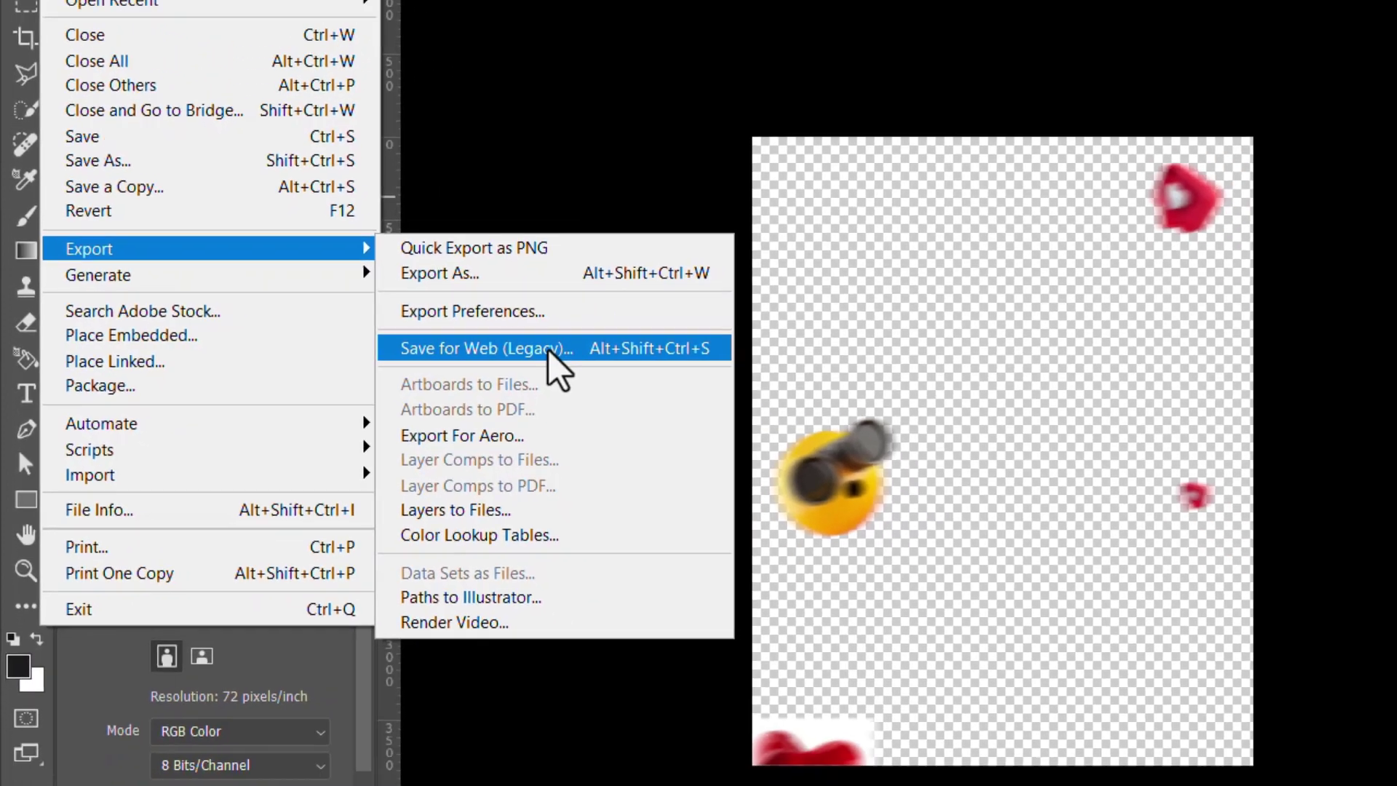
pyautogui.click(689, 352)
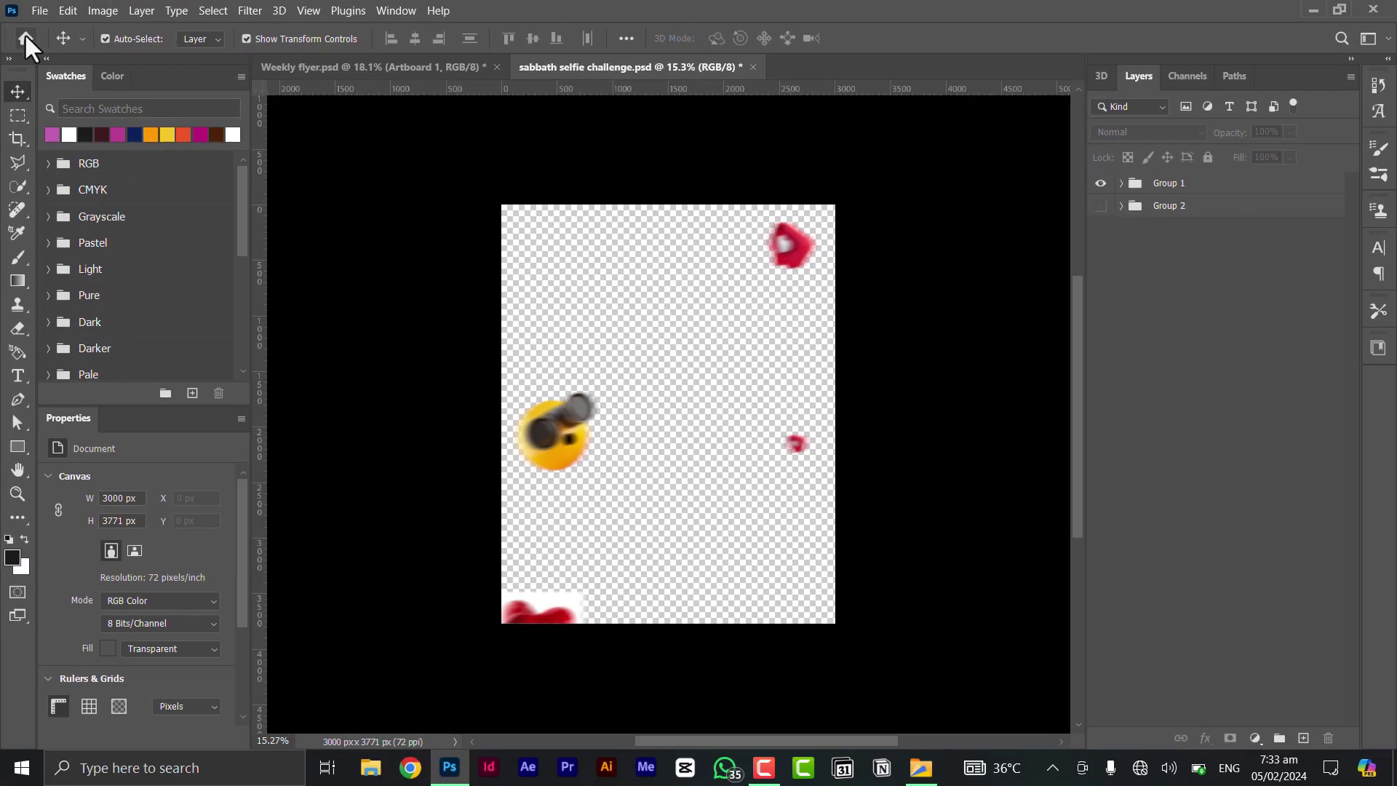
# Open carousel presentation.psd from the recent files on the home screen
pyautogui.click(25, 34)
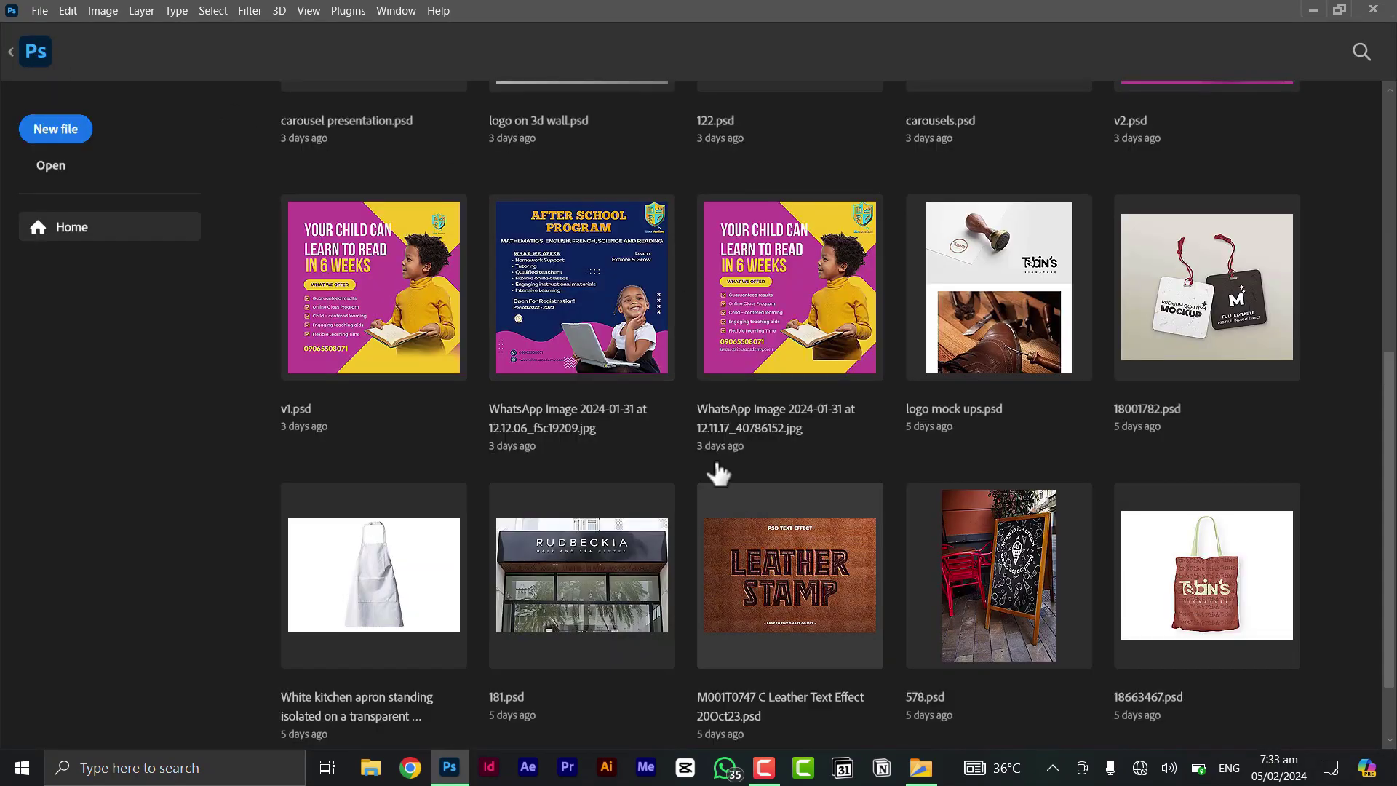
pyautogui.scroll(8, 718, 474)
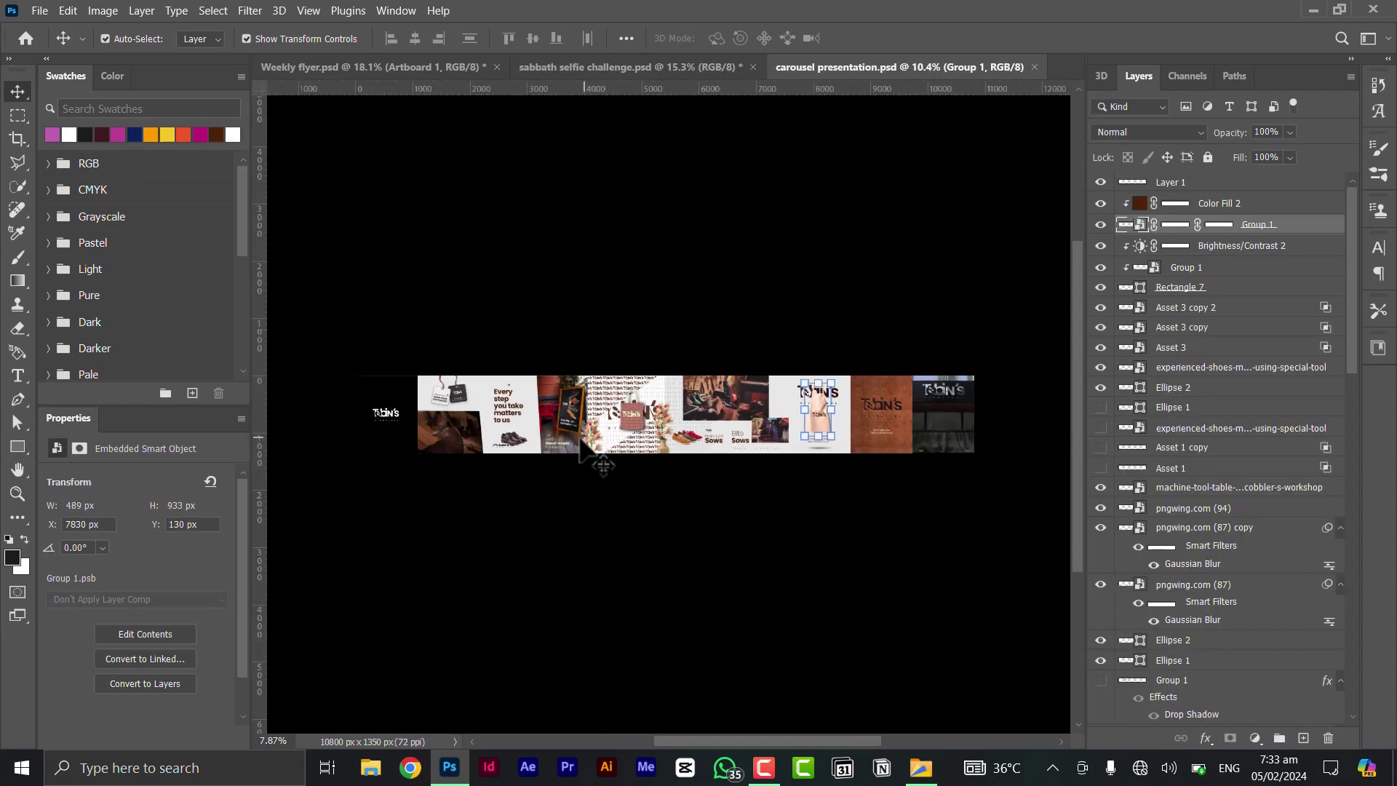
pyautogui.scroll(2, 382, 420)
pyautogui.scroll(3, 380, 408)
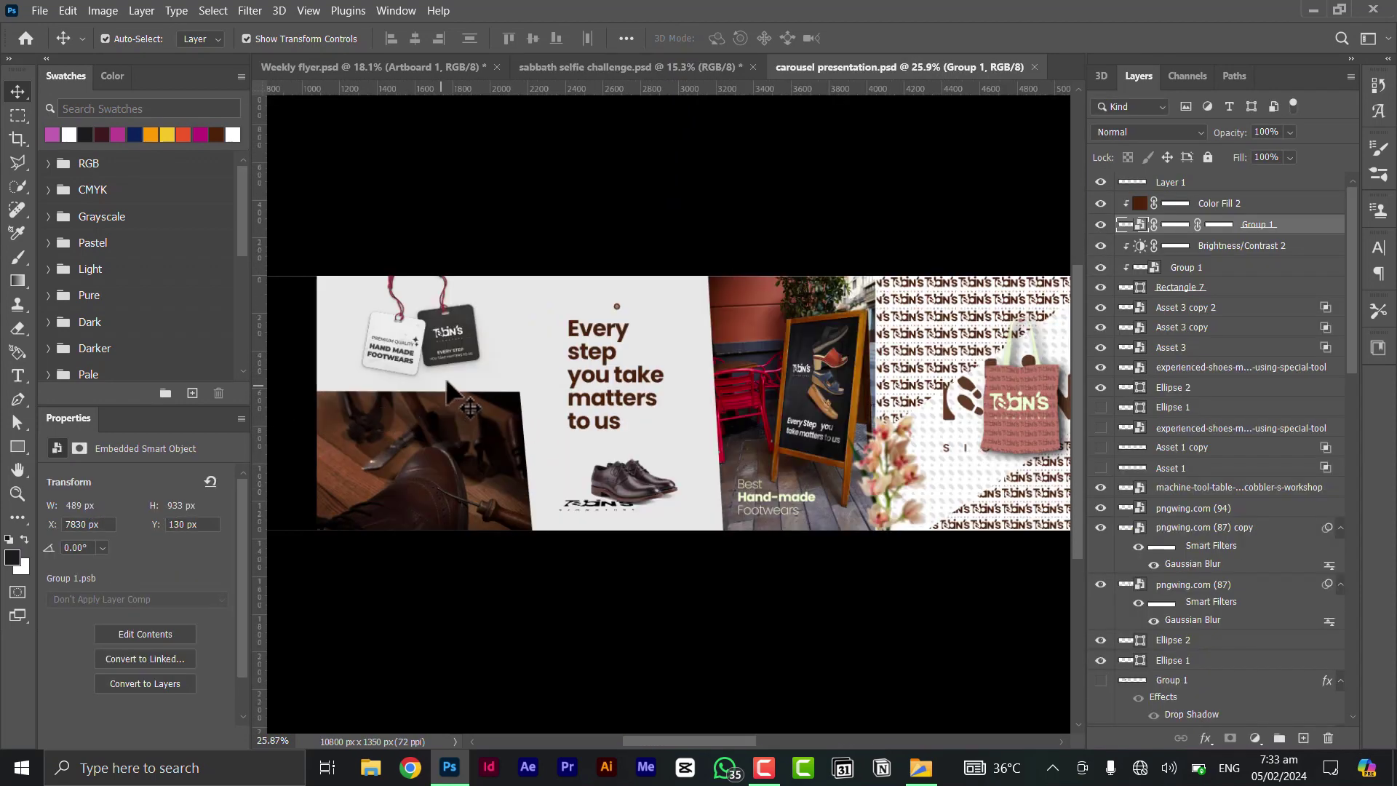
# Examine the carousel slides along the full width of the canvas, from the first slides to the final ones and back
pyautogui.moveTo(919, 413); pyautogui.dragTo(444, 418)
pyautogui.moveTo(909, 413); pyautogui.dragTo(574, 409)
pyautogui.moveTo(991, 412); pyautogui.dragTo(836, 411)
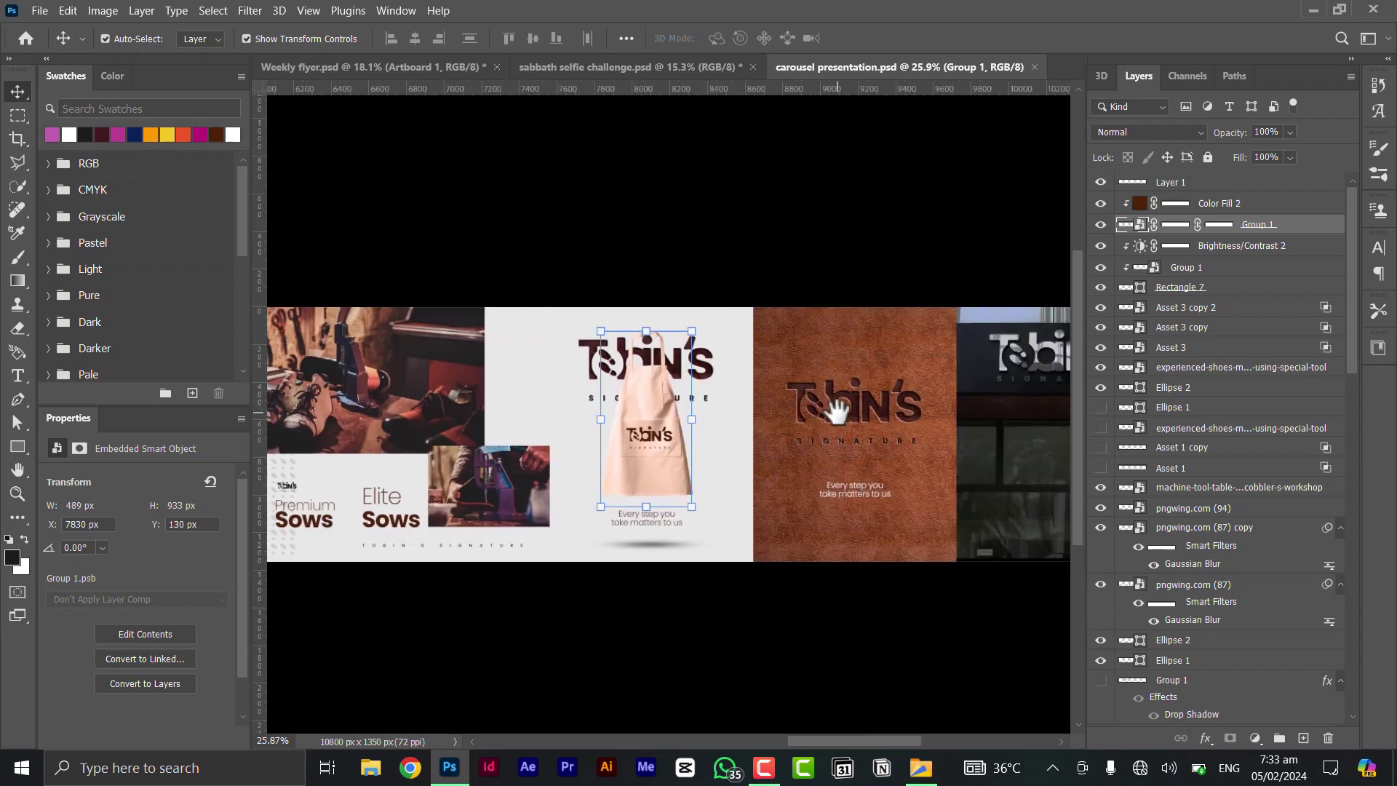
pyautogui.moveTo(935, 421); pyautogui.dragTo(1051, 405)
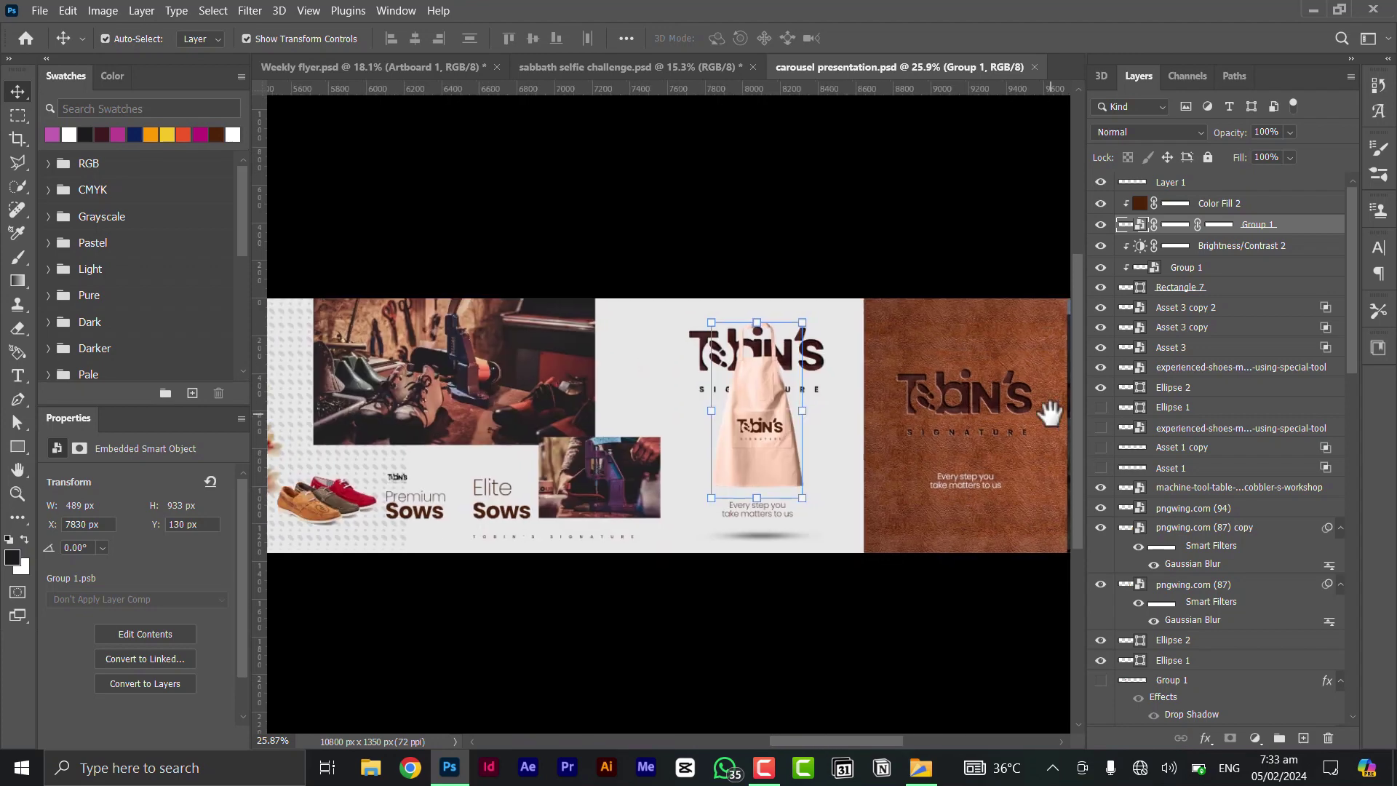
pyautogui.moveTo(458, 415); pyautogui.dragTo(945, 400)
pyautogui.moveTo(313, 418); pyautogui.dragTo(709, 420)
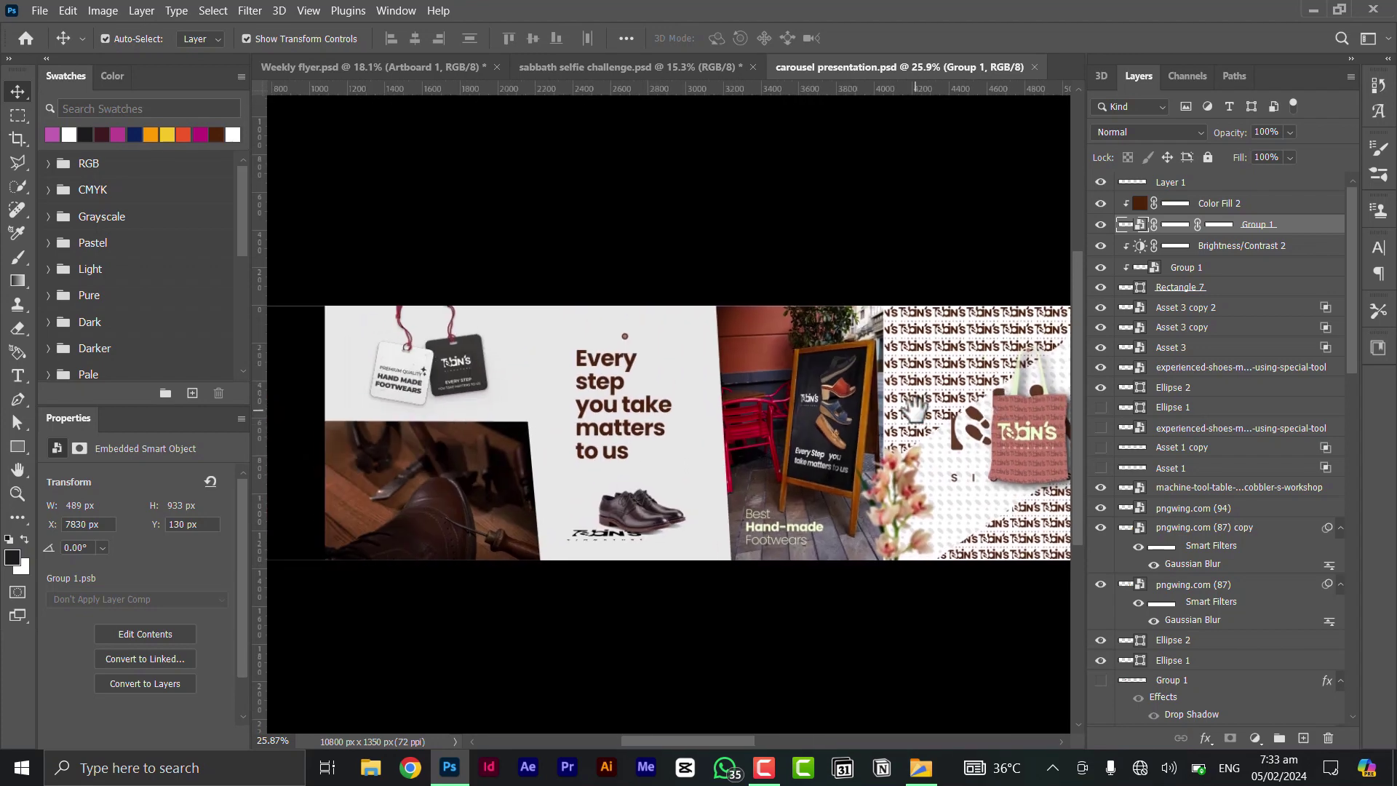
pyautogui.scroll(-1, 708, 411)
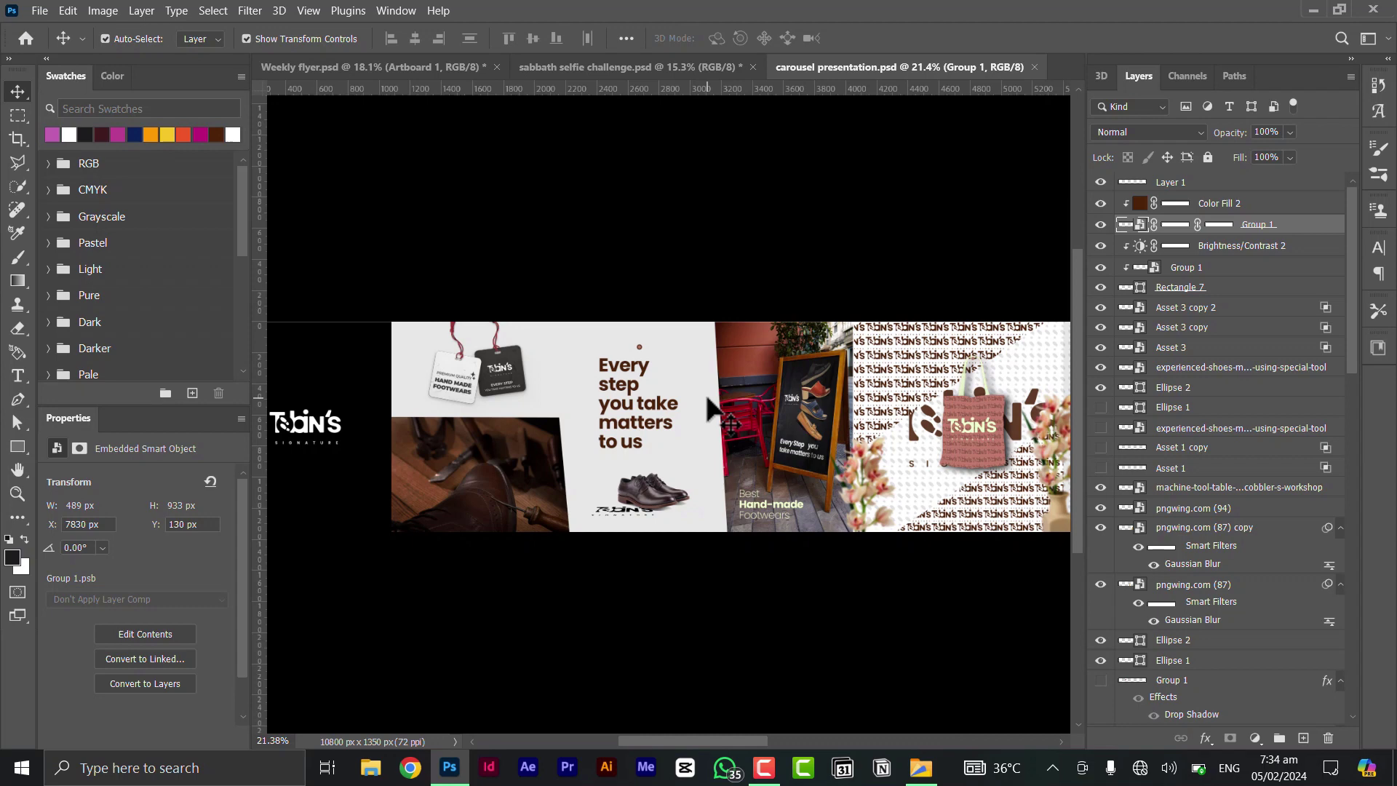
# Show the guides and remove the horizontal guide crossing the lower part of the carousel slides
pyautogui.scroll(-3, 710, 407)
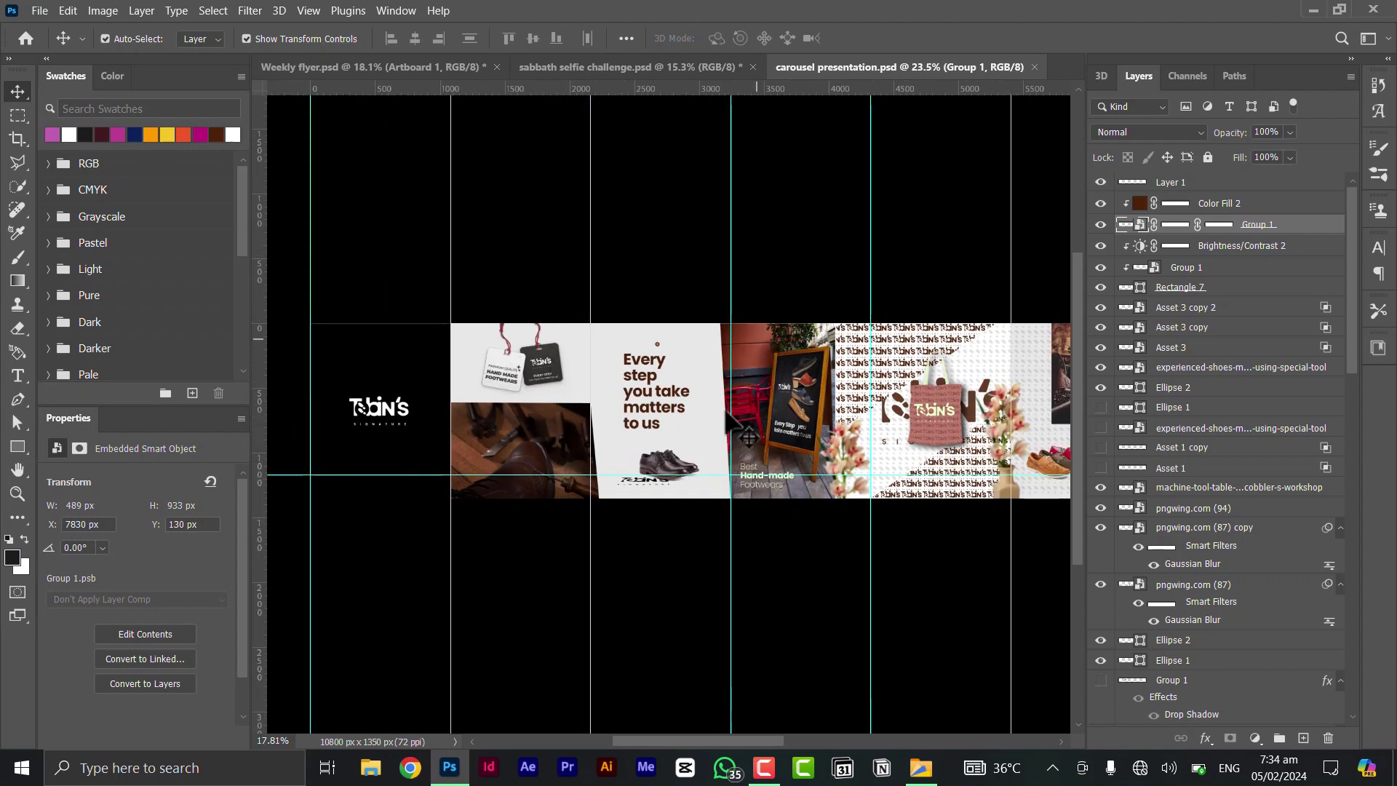
pyautogui.moveTo(462, 441); pyautogui.dragTo(469, 22)
pyautogui.scroll(2, 531, 312)
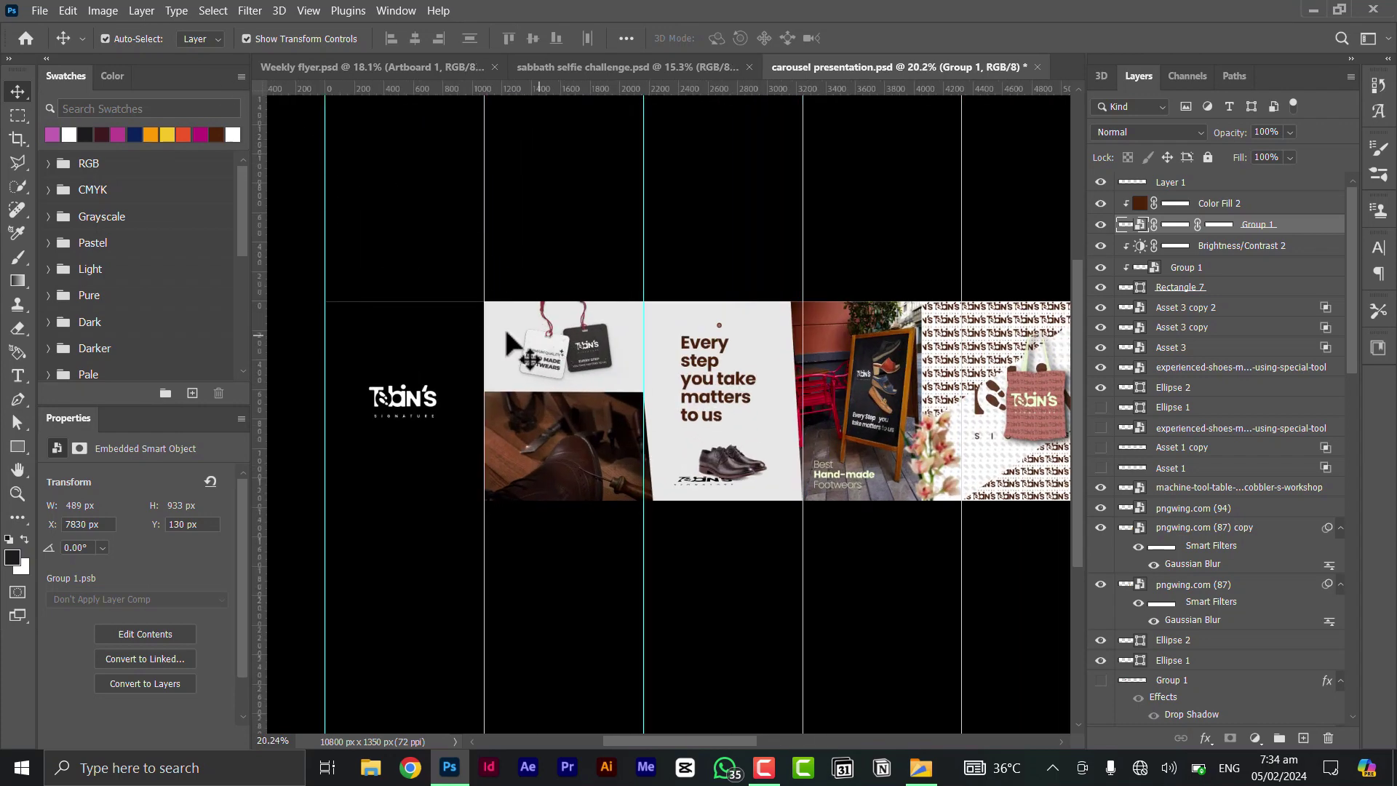
pyautogui.scroll(1, 509, 320)
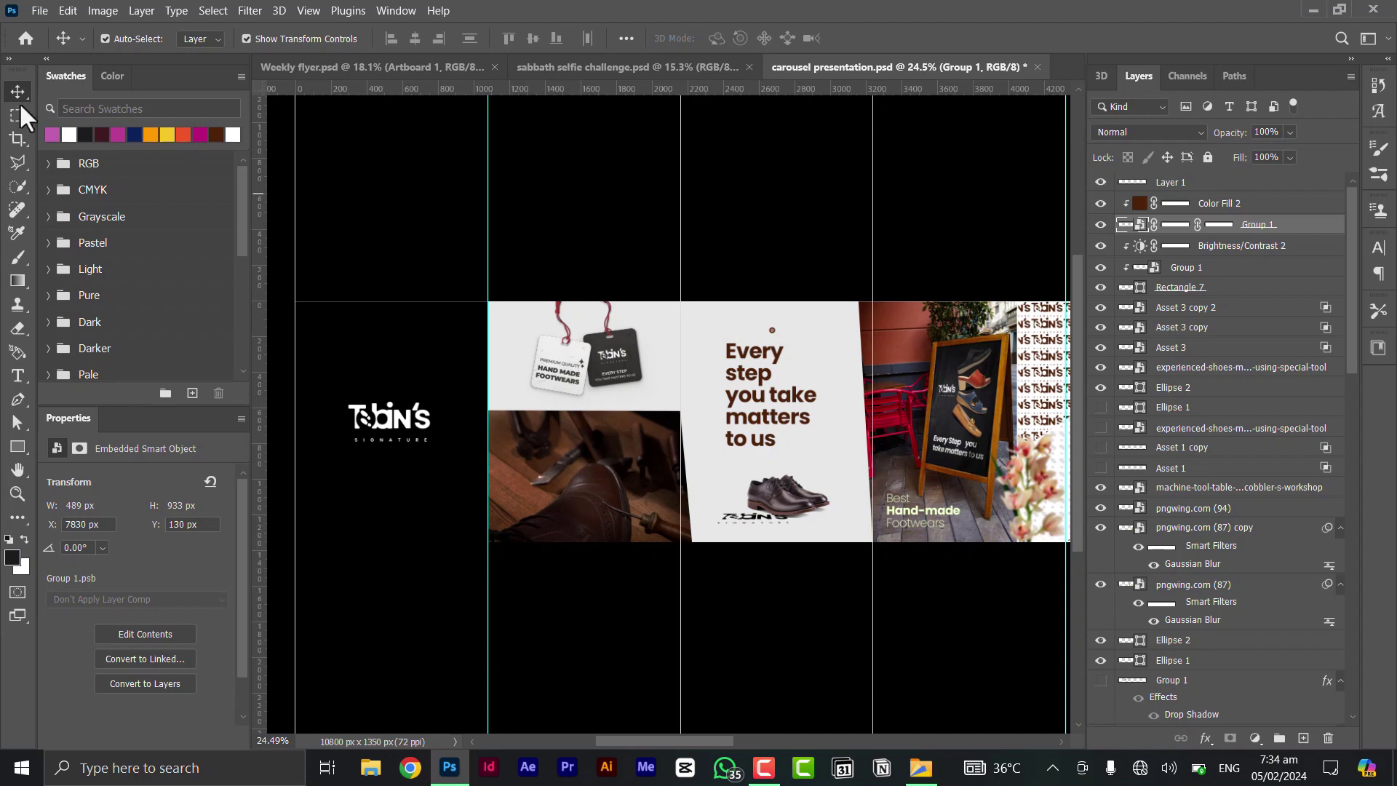
# Activate the Slice Tool and review the numbered slices along the carousel
pyautogui.click(23, 133)
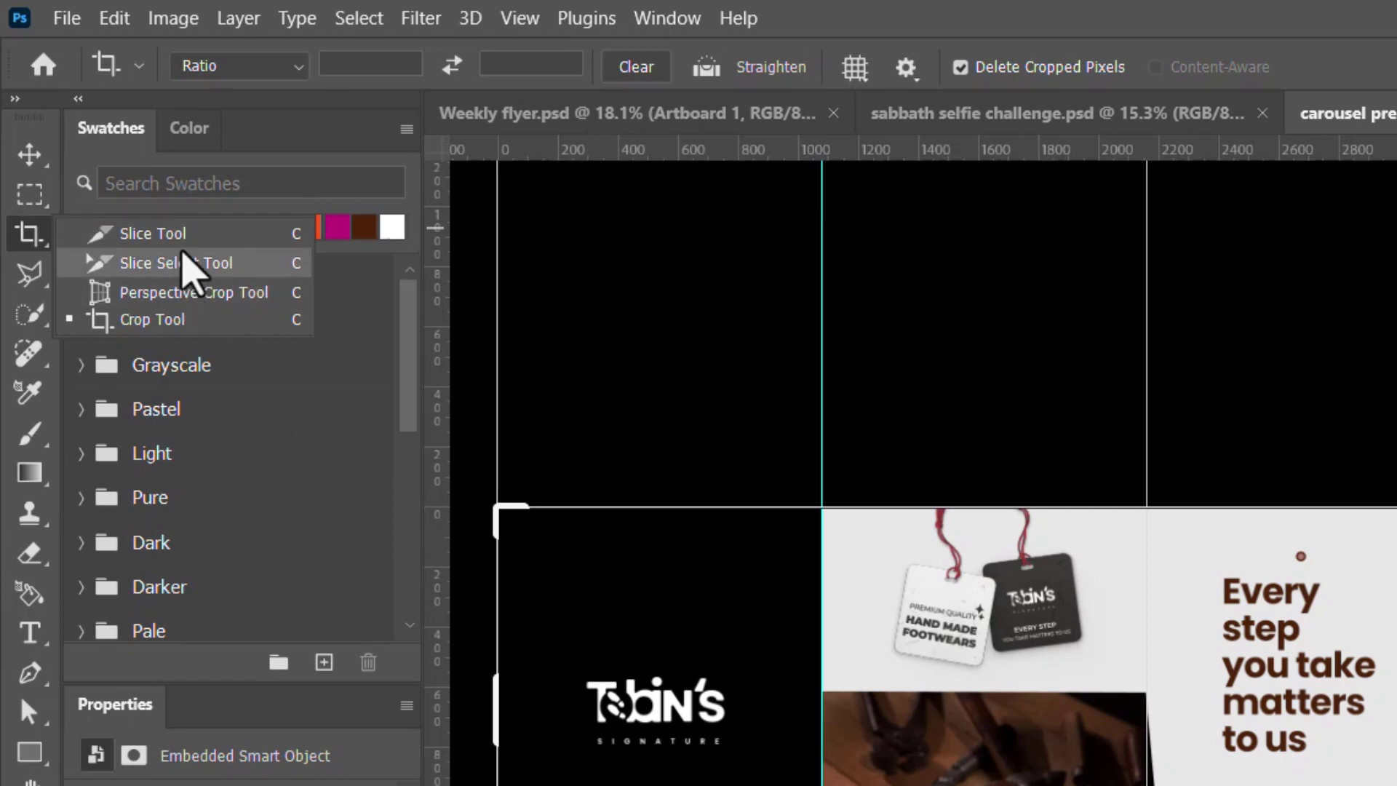
pyautogui.click(181, 236)
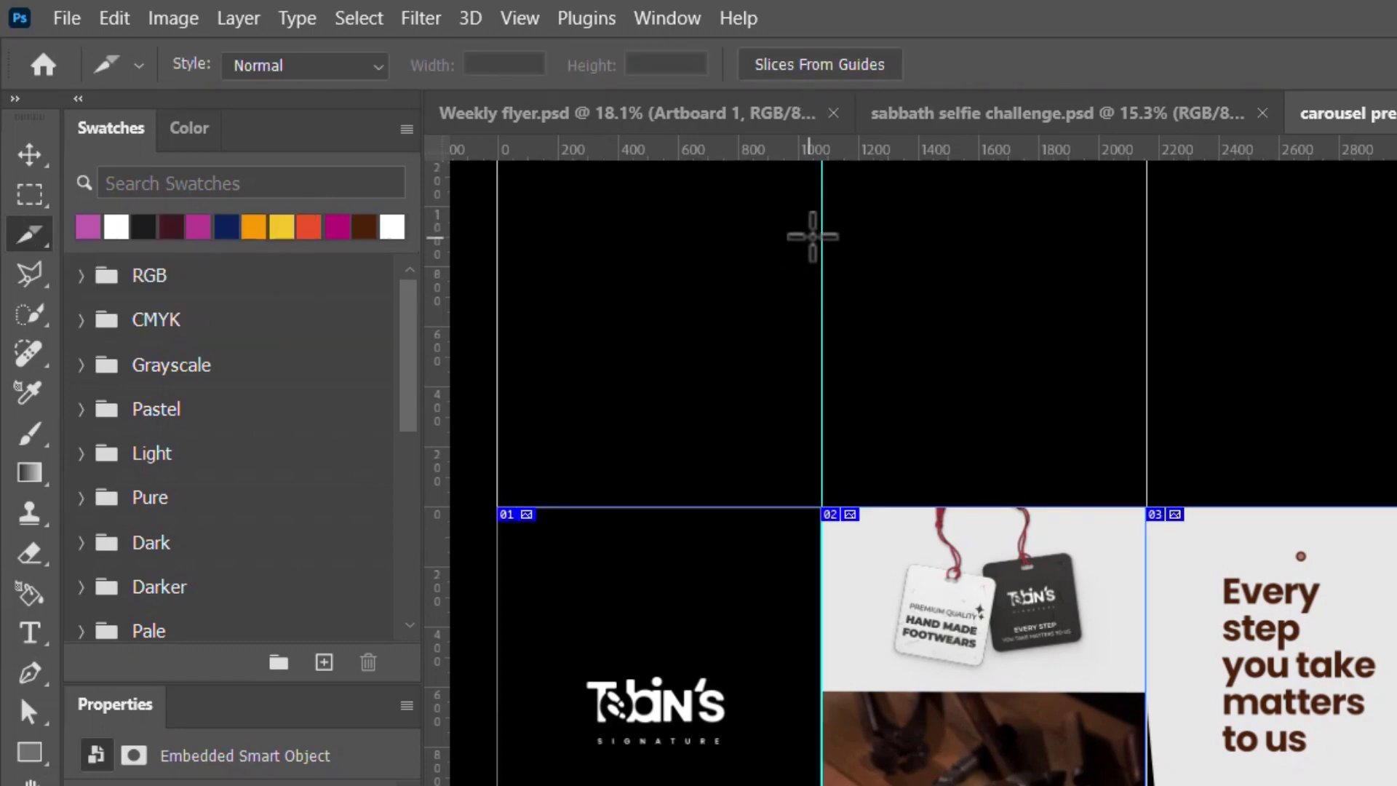
pyautogui.scroll(-4, 1055, 582)
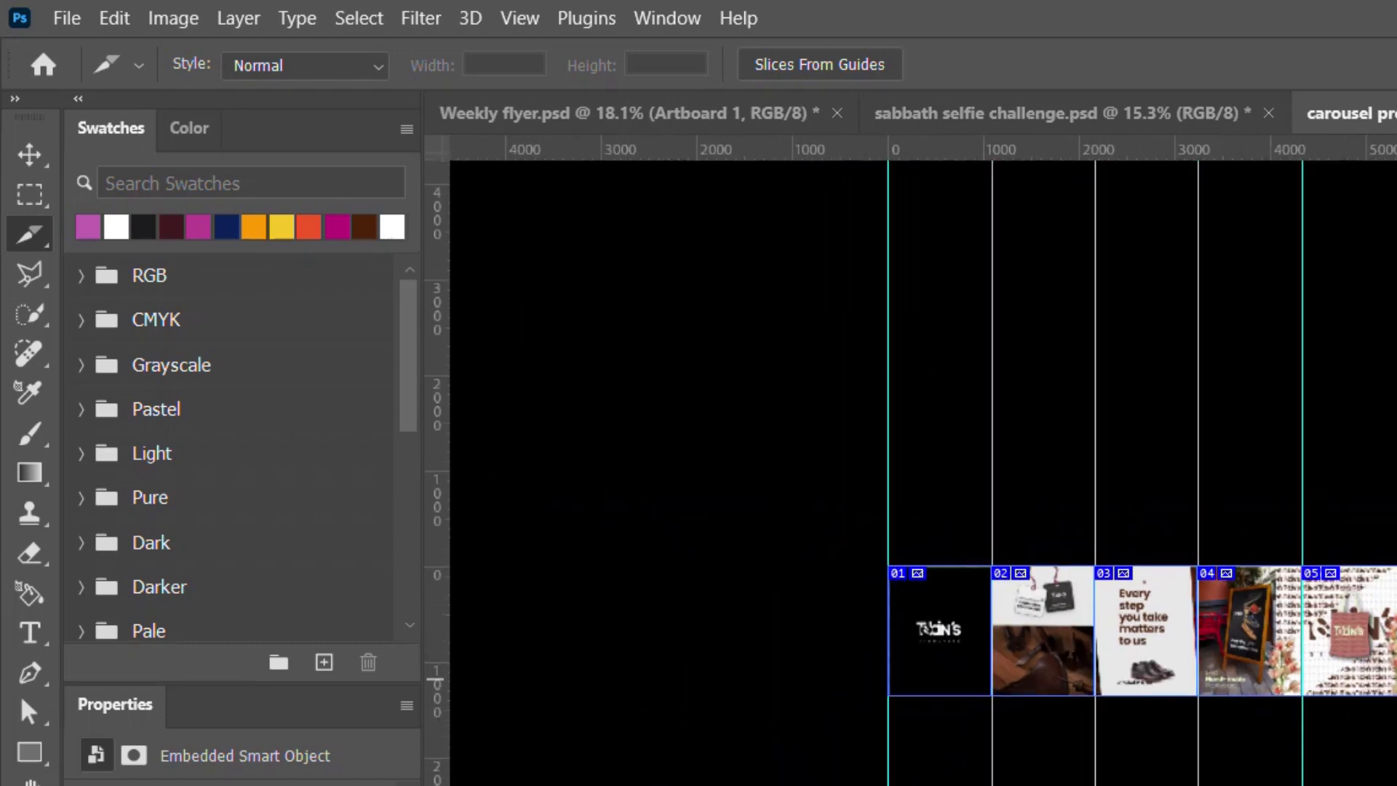
pyautogui.scroll(-2, 1367, 655)
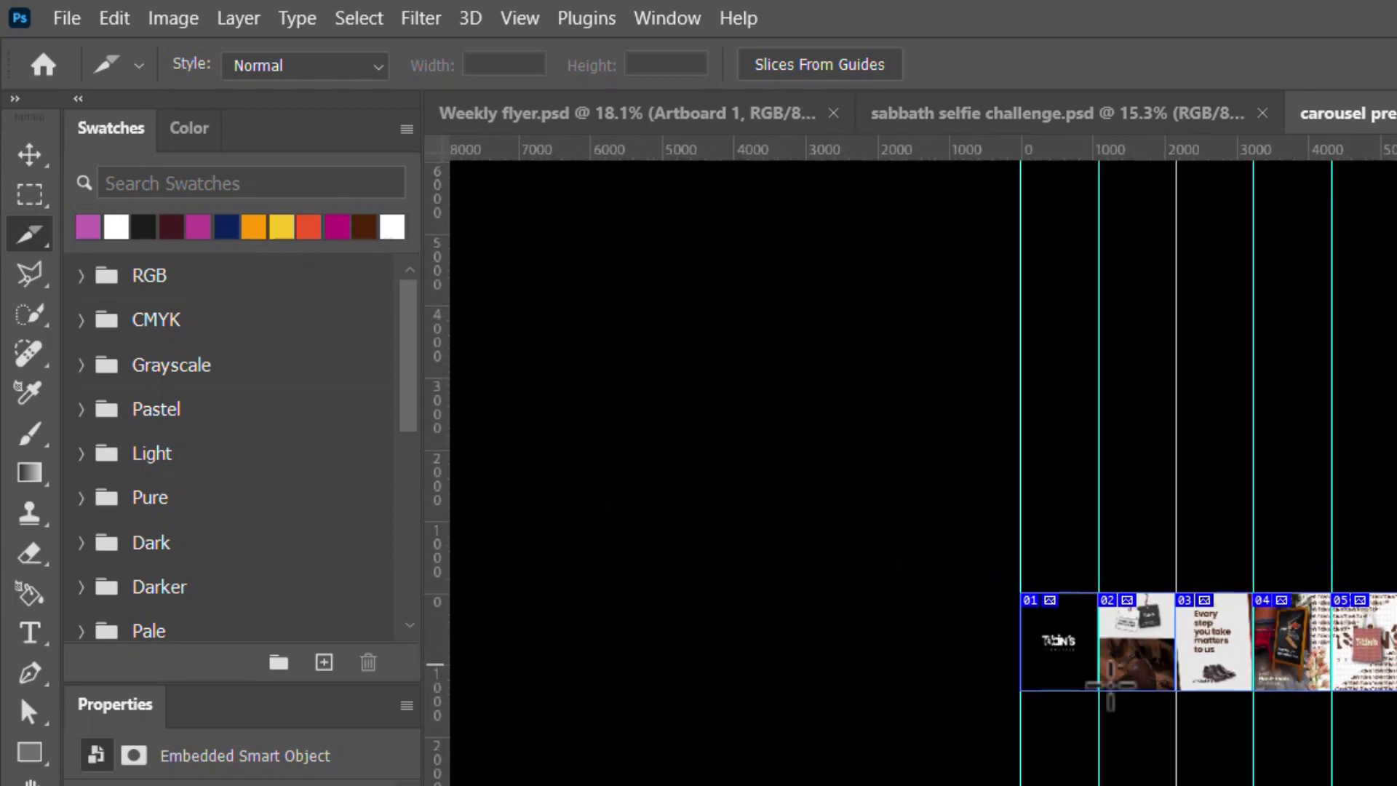
pyautogui.moveTo(1334, 617); pyautogui.dragTo(1015, 634)
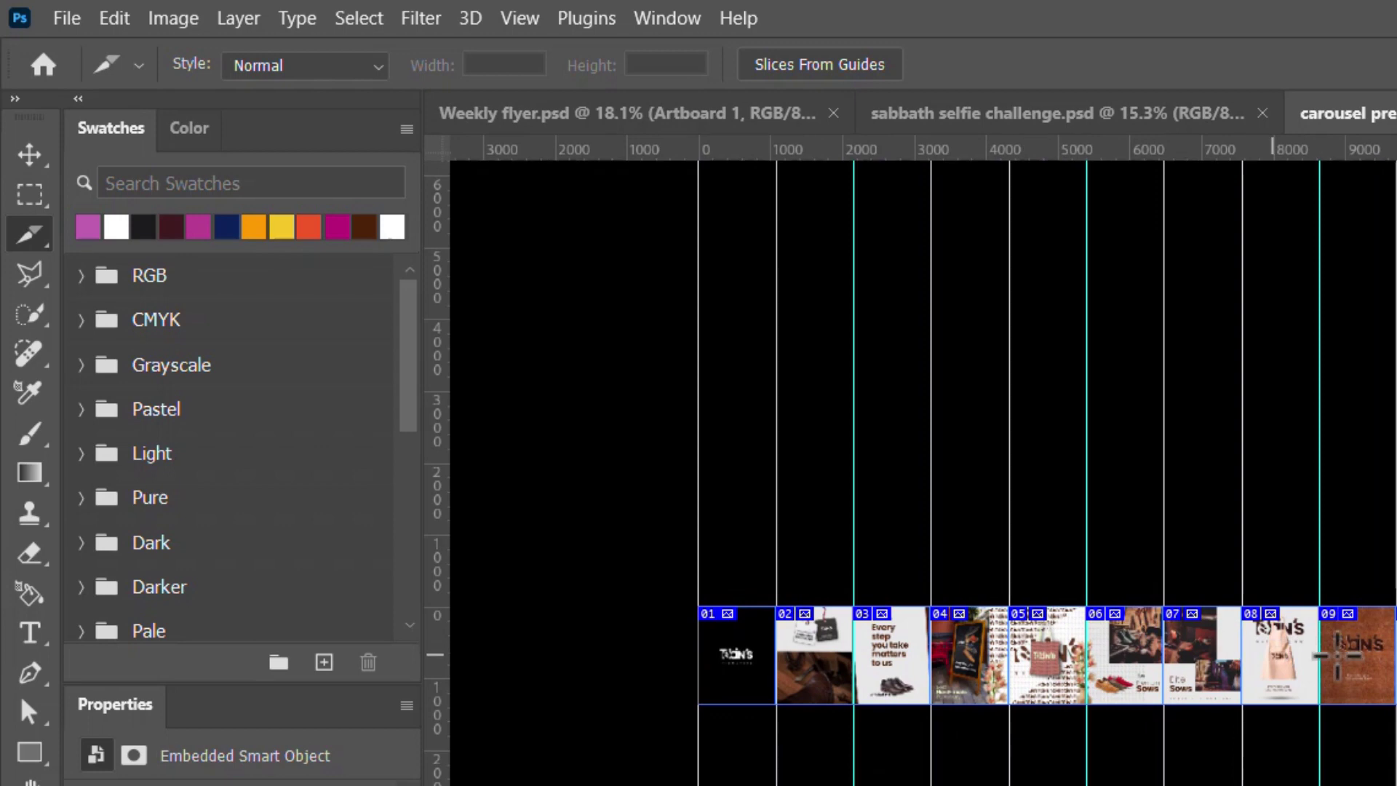
# Compare the sabbath selfie challenge and Weekly flyer documents with the sliced layout and return to the carousel presentation
pyautogui.click(1061, 122)
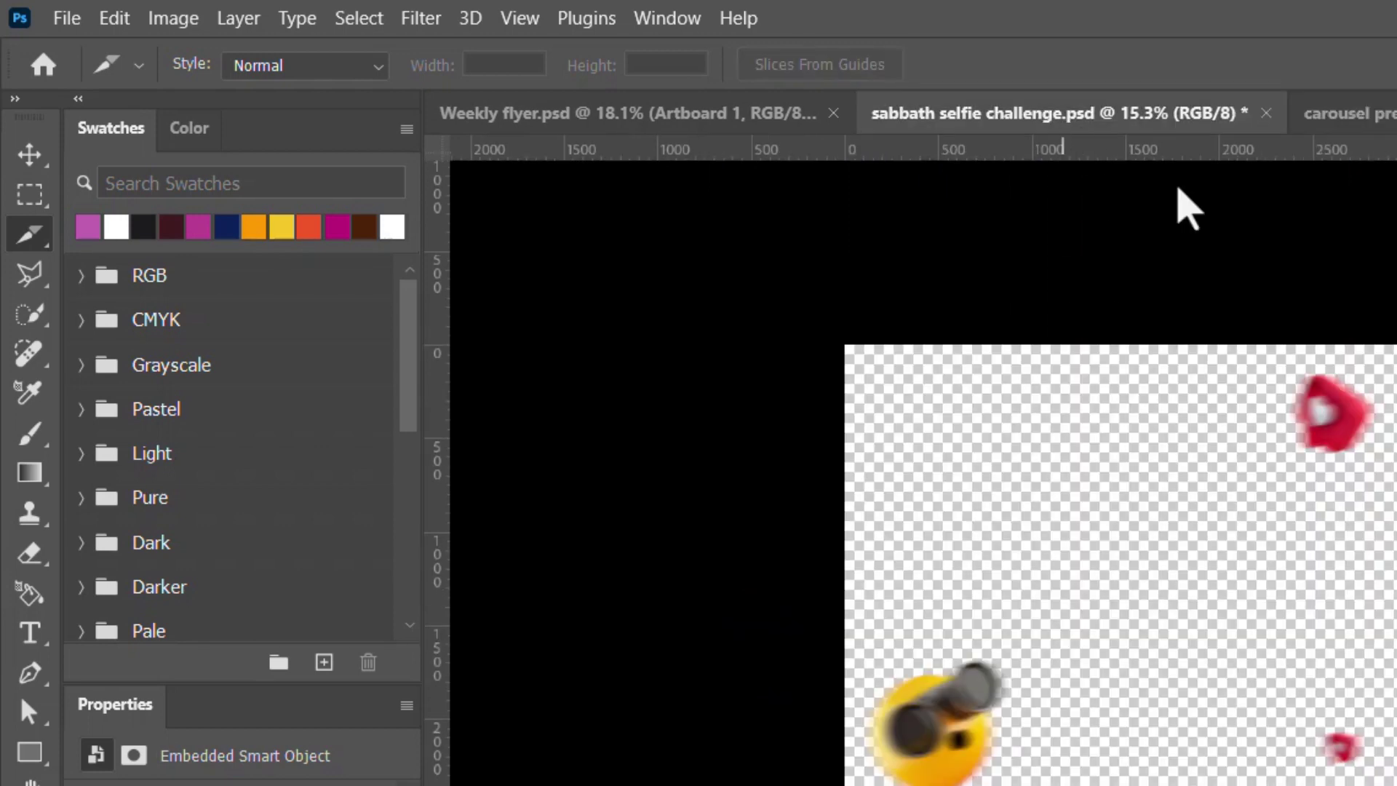
pyautogui.click(611, 123)
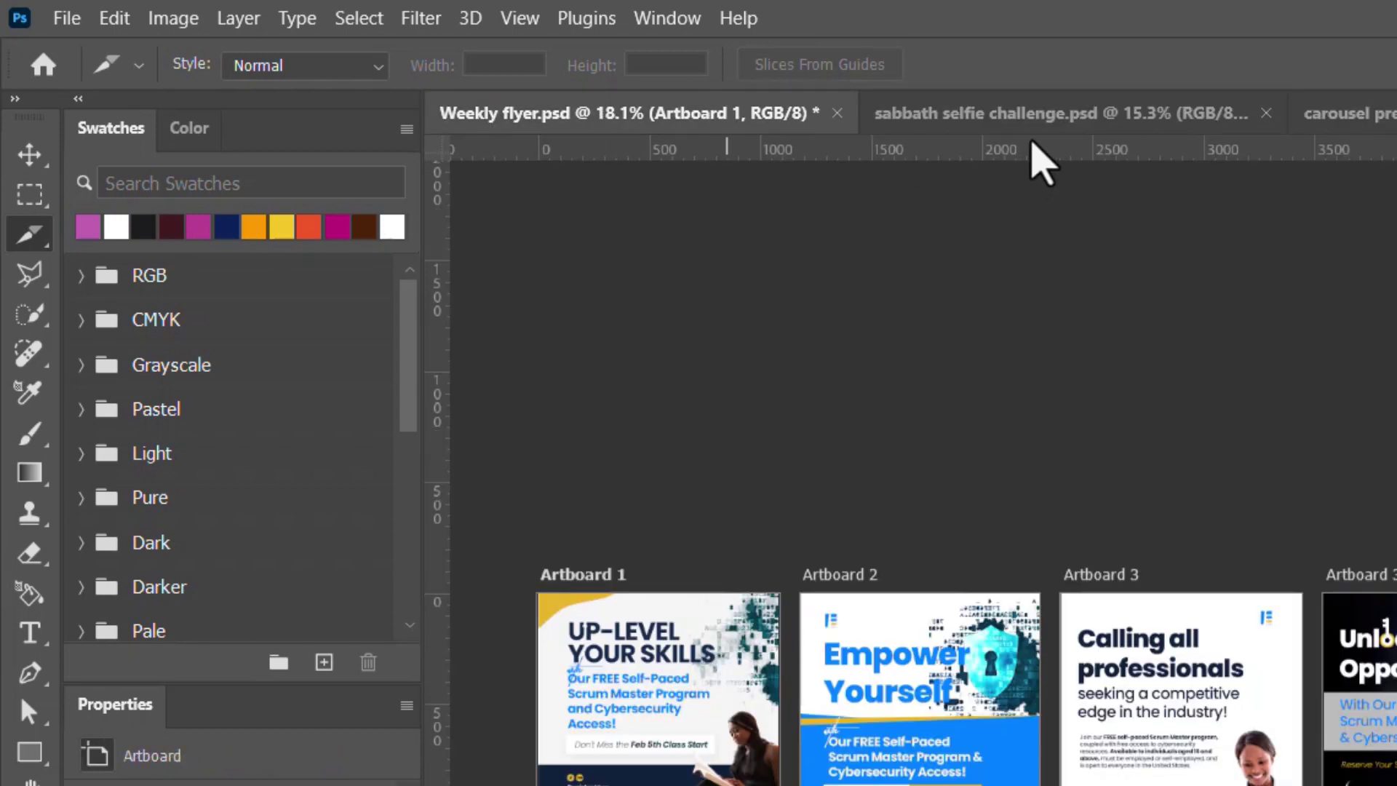
pyautogui.click(1044, 124)
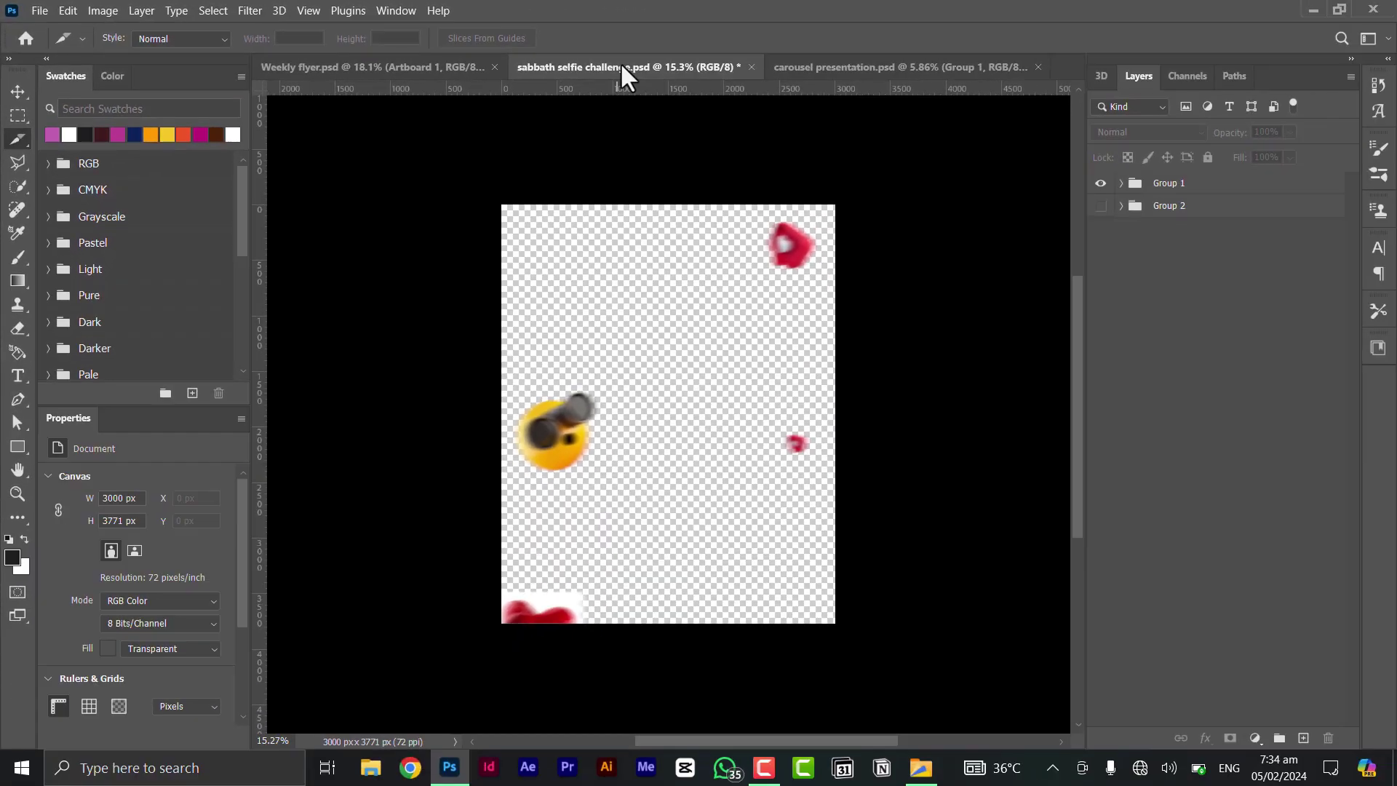
pyautogui.click(409, 67)
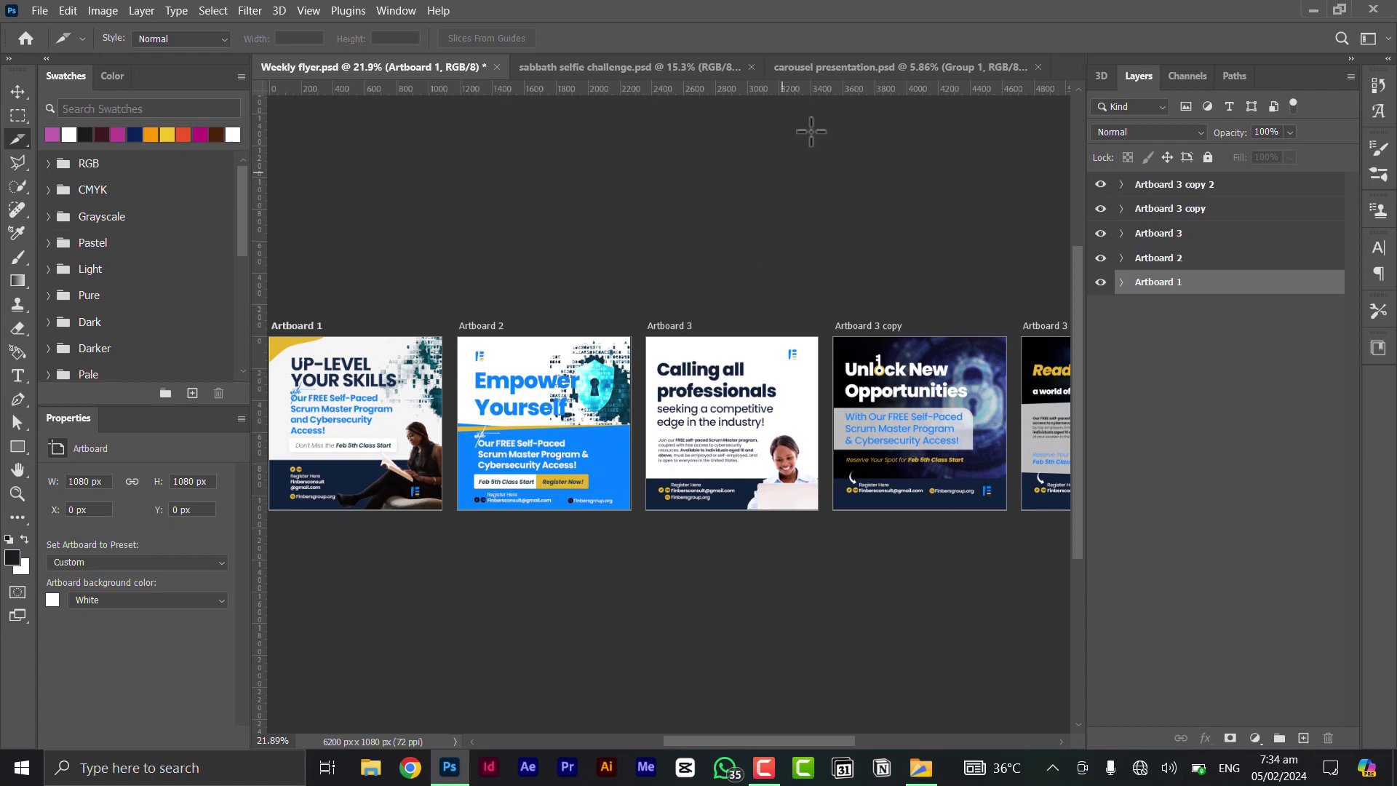
pyautogui.click(874, 68)
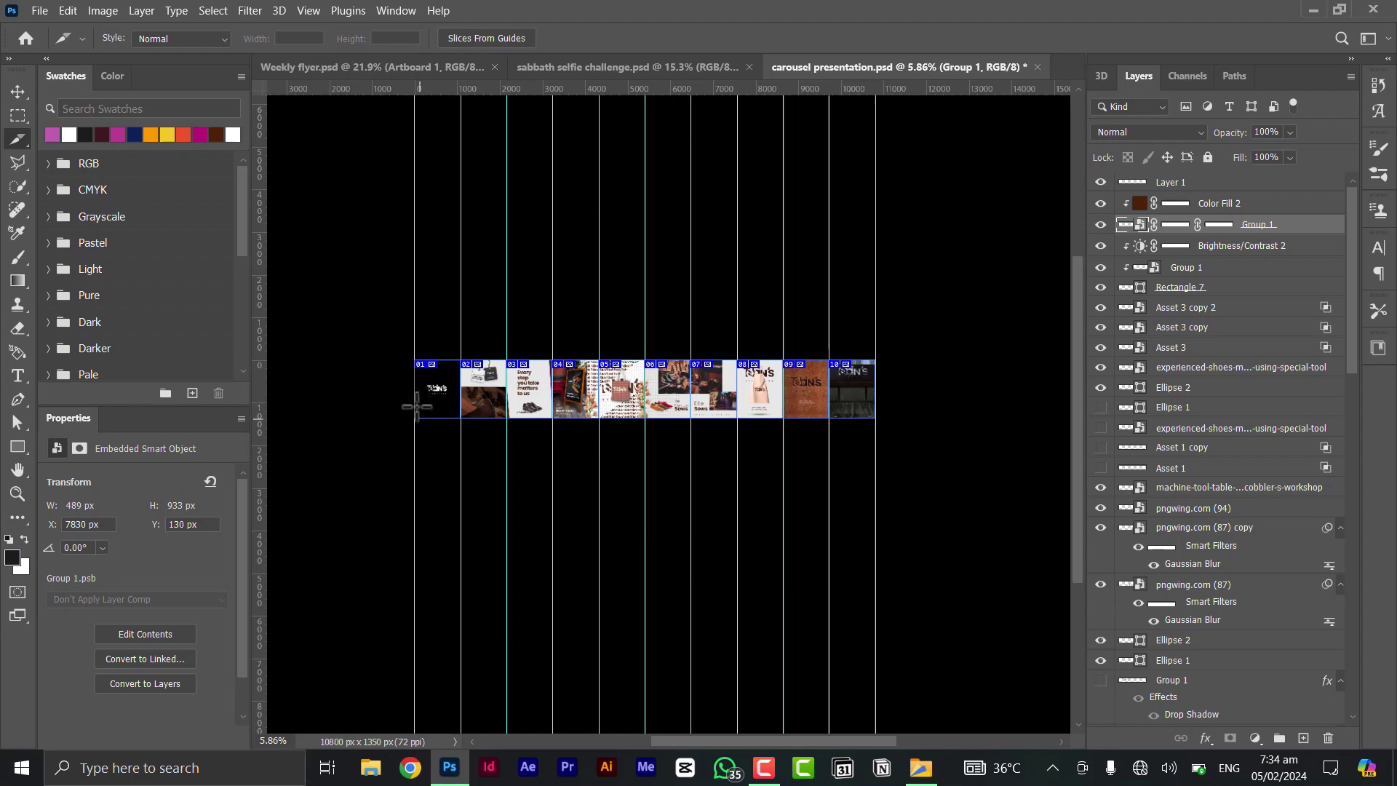
# Check how the carousel's slices line up with the vertical guides and locate the Slices From Guides option
pyautogui.scroll(5, 416, 406)
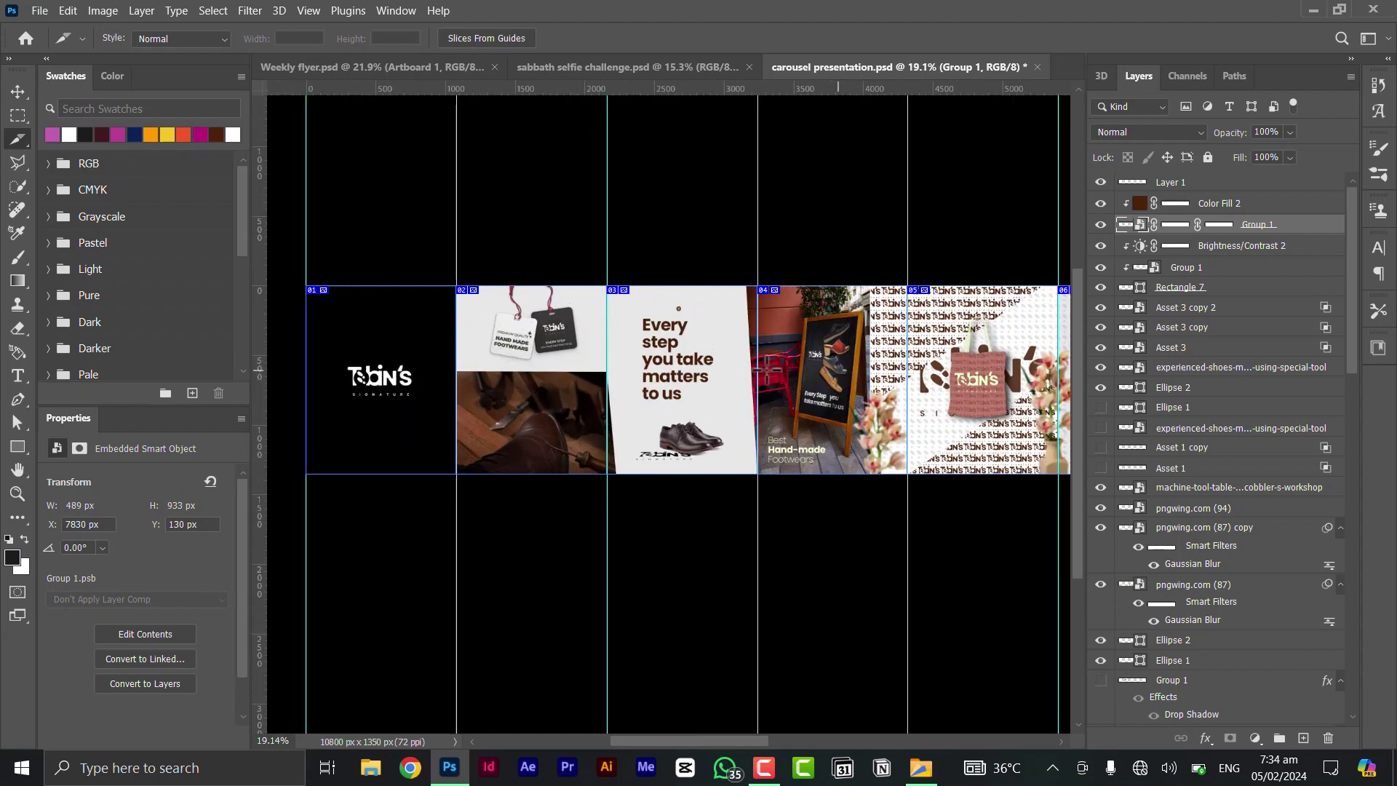
pyautogui.scroll(2, 514, 366)
pyautogui.scroll(1, 777, 322)
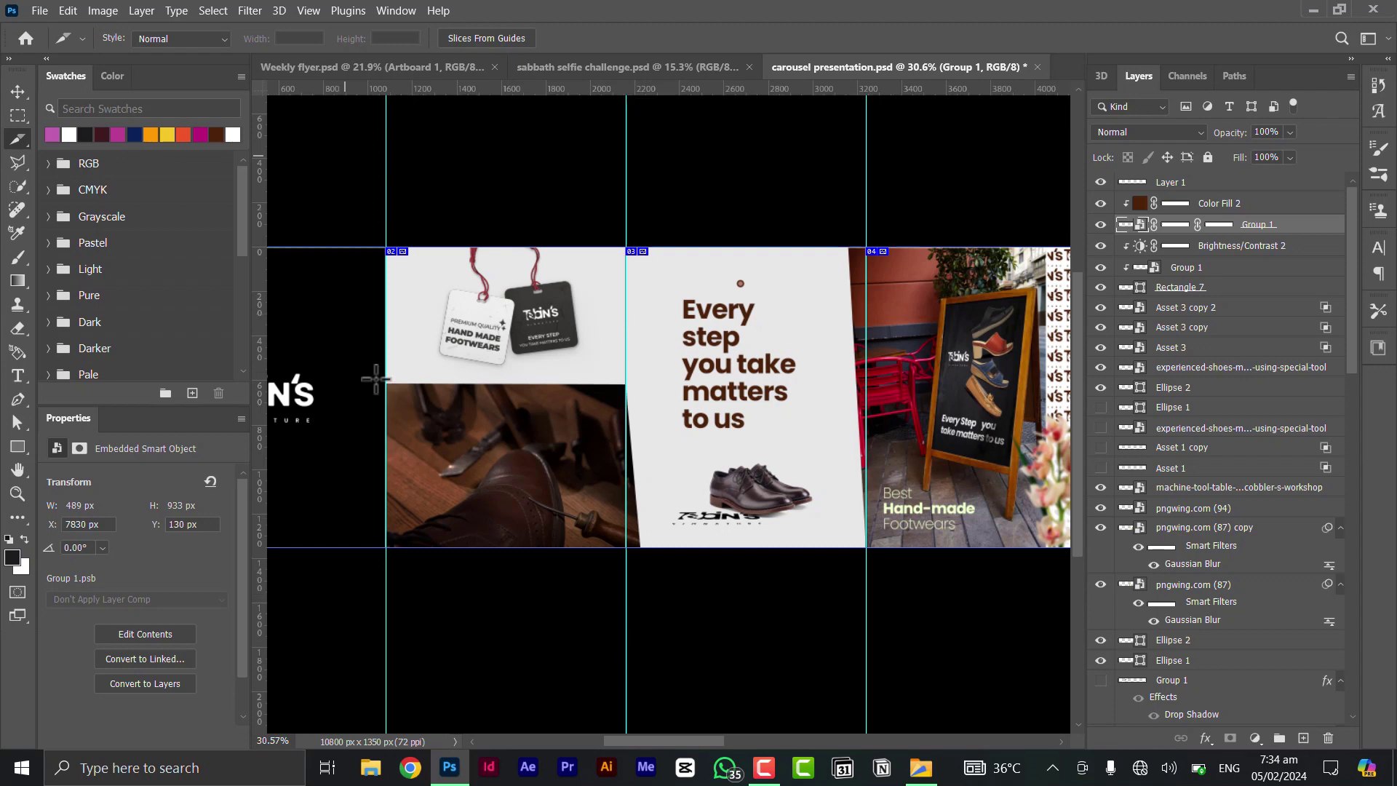
pyautogui.scroll(-1, 708, 281)
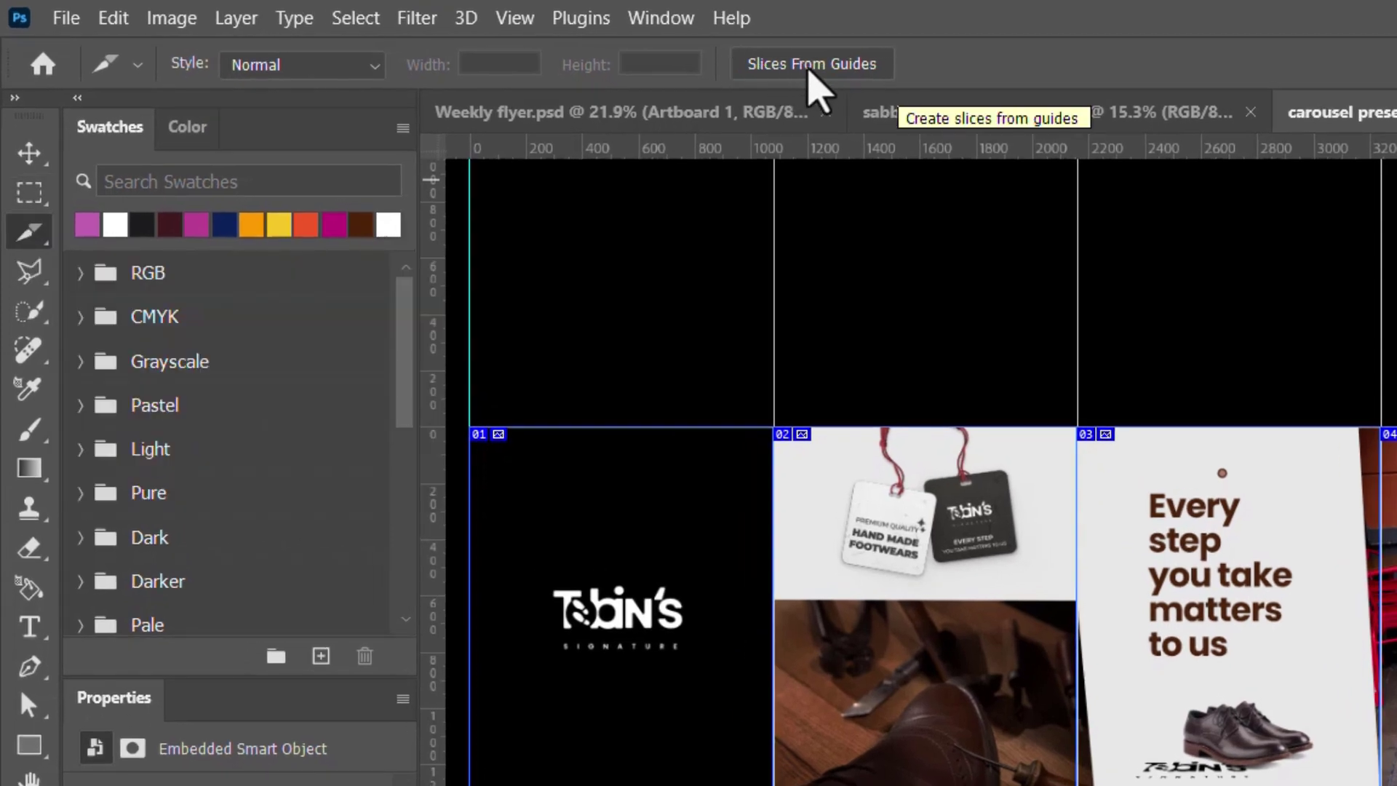
pyautogui.scroll(-3, 1157, 536)
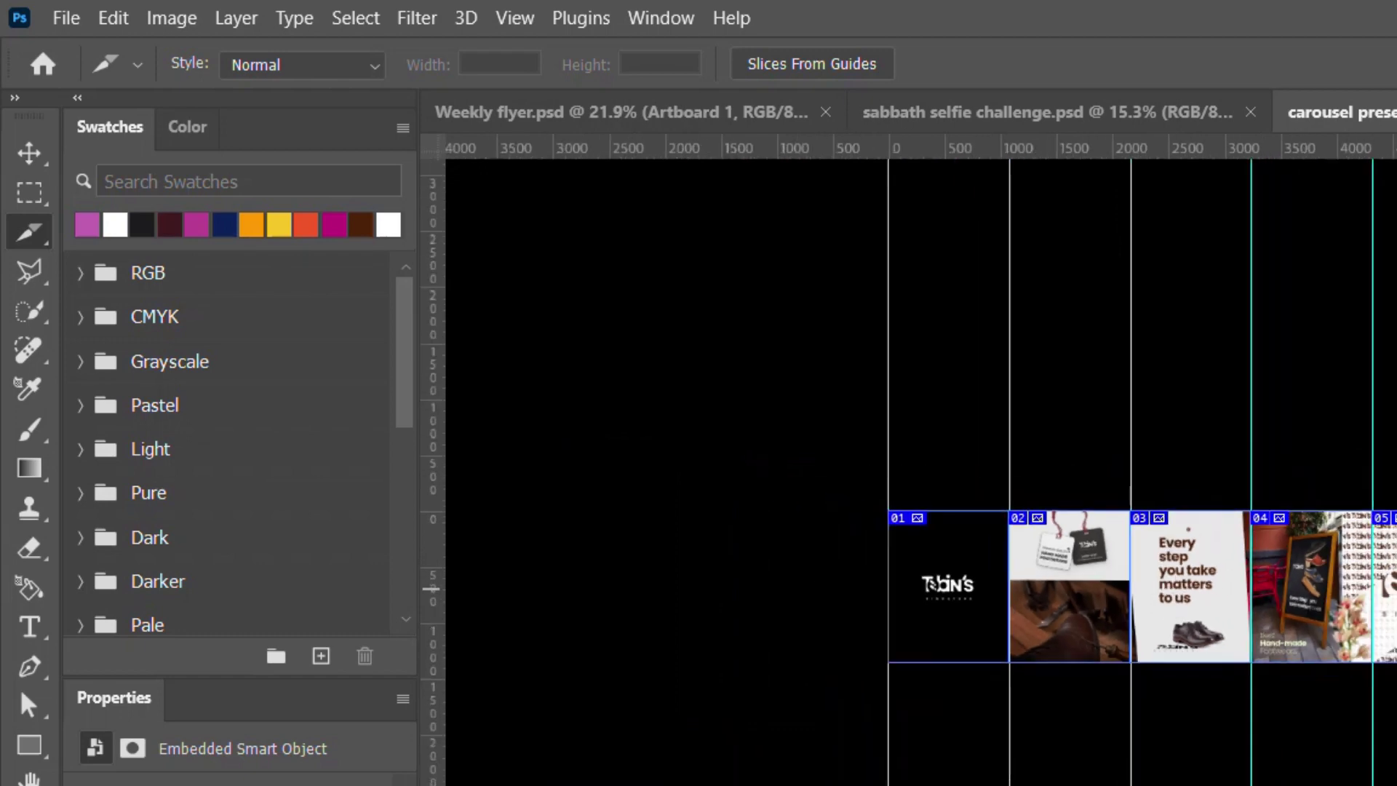
pyautogui.scroll(-2, 1353, 567)
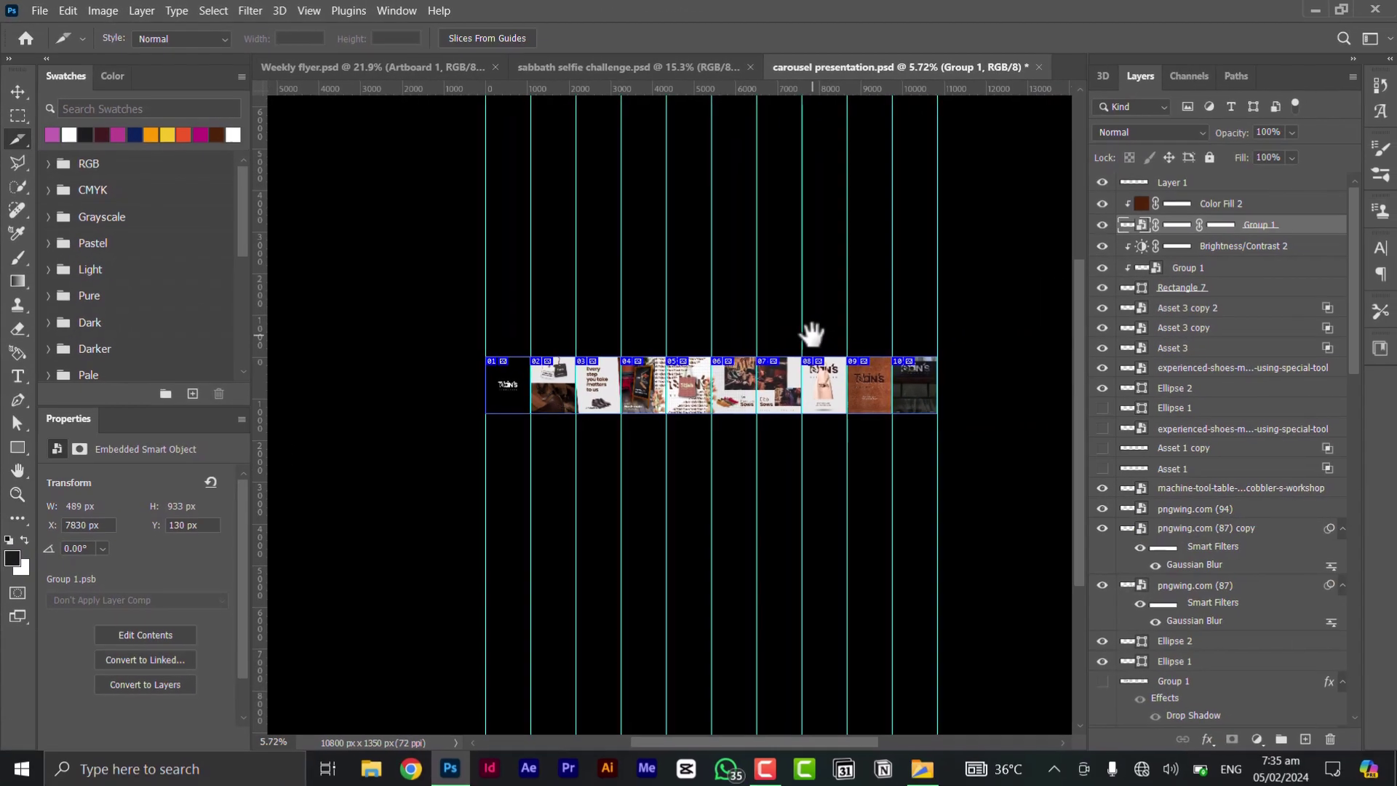
pyautogui.scroll(2, 795, 384)
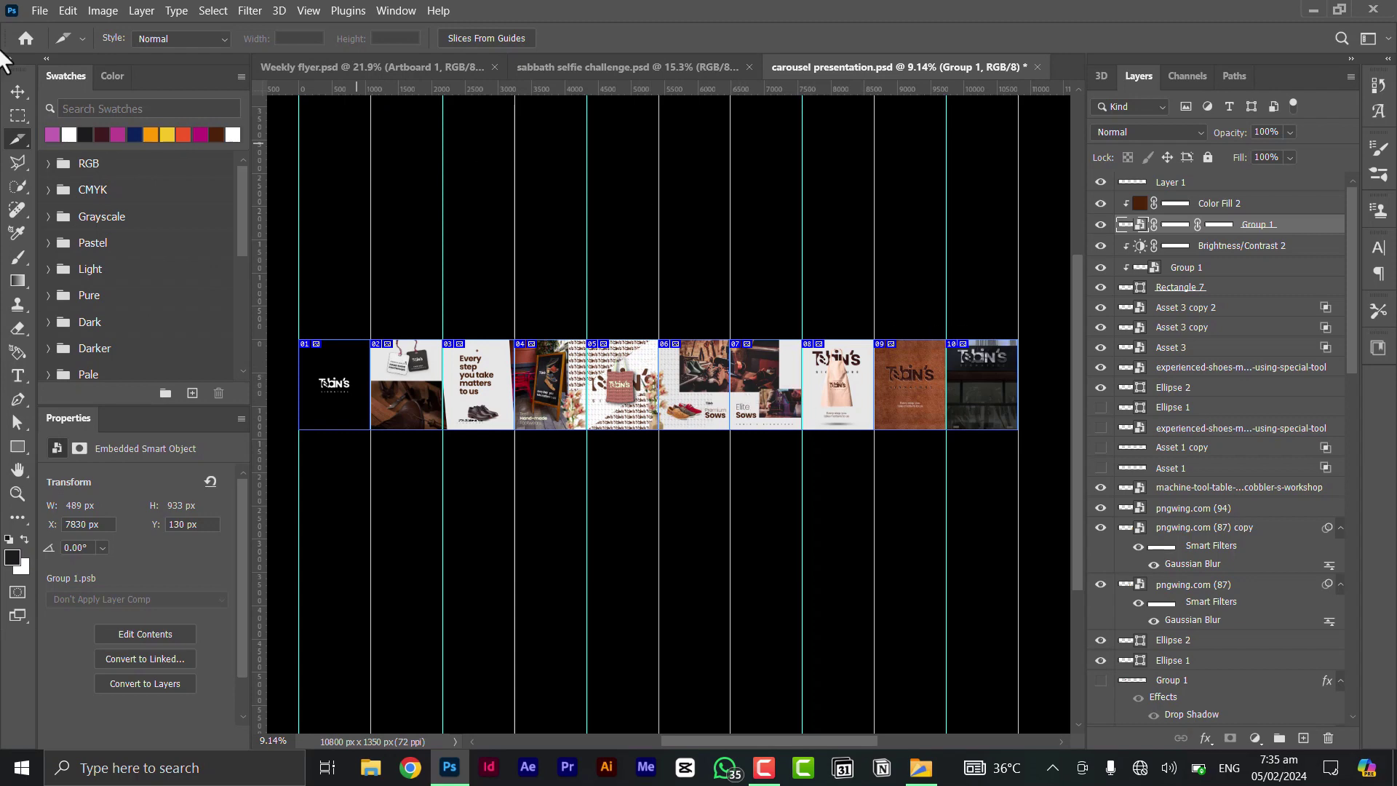
# Open Save for Web (Legacy) for the sliced carousel and choose the PNG-24 preset
pyautogui.click(40, 11)
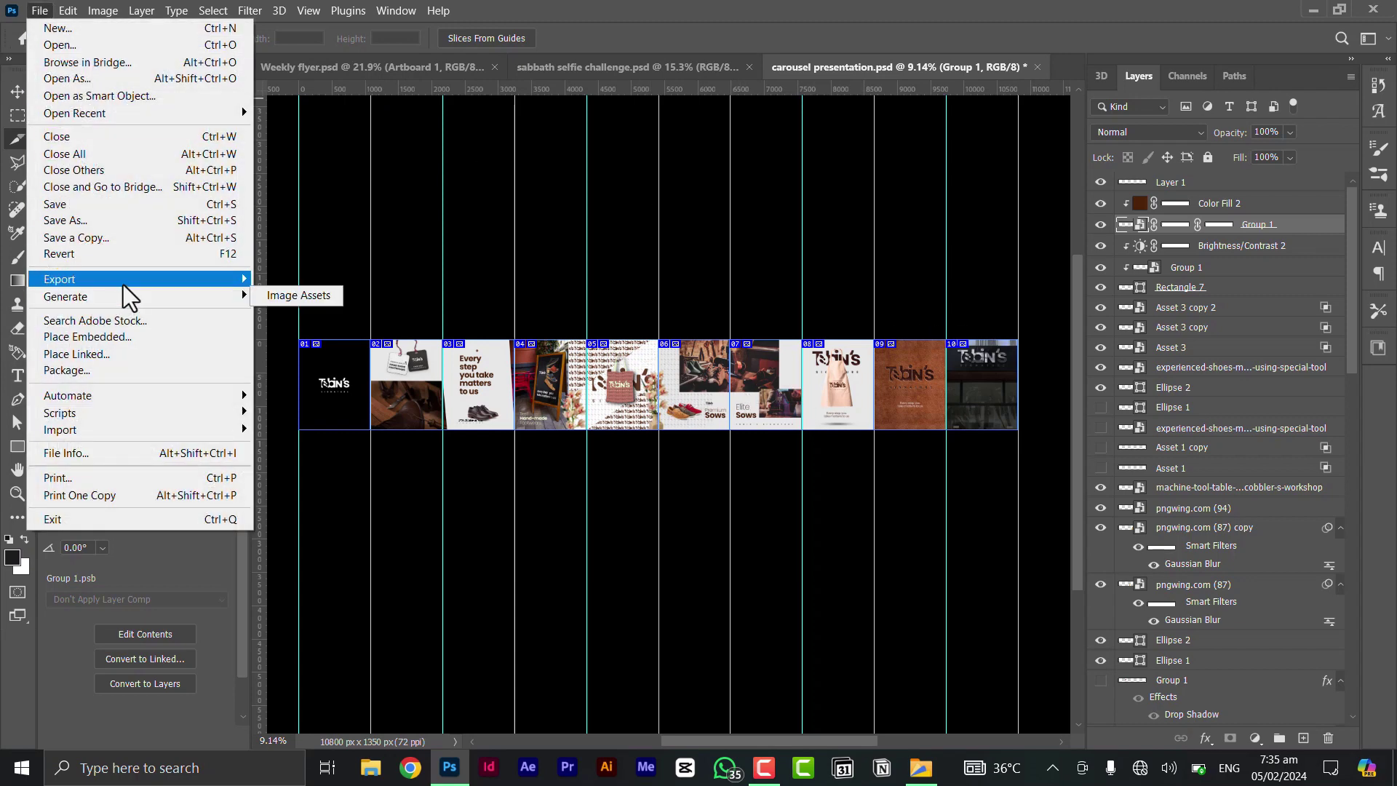
pyautogui.moveTo(123, 286)
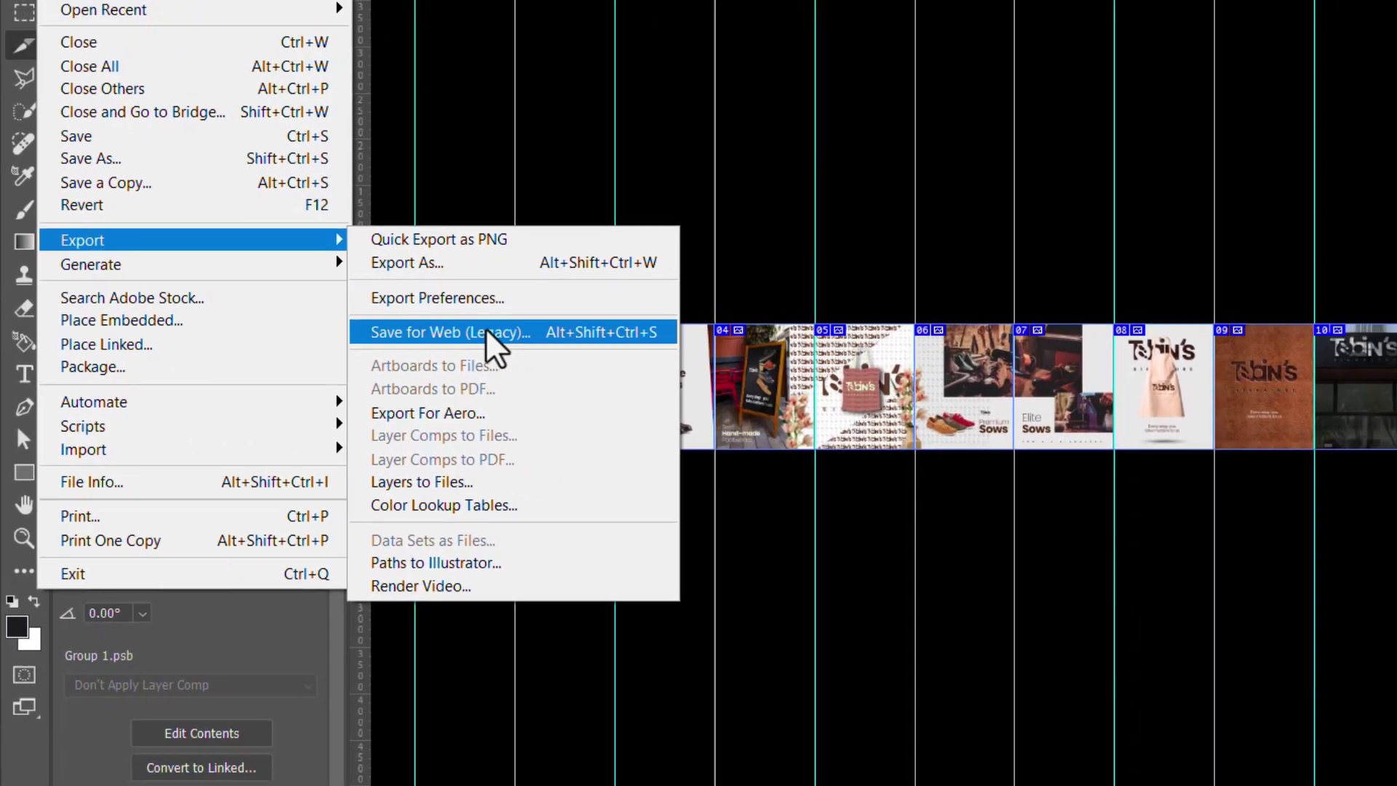
pyautogui.click(521, 329)
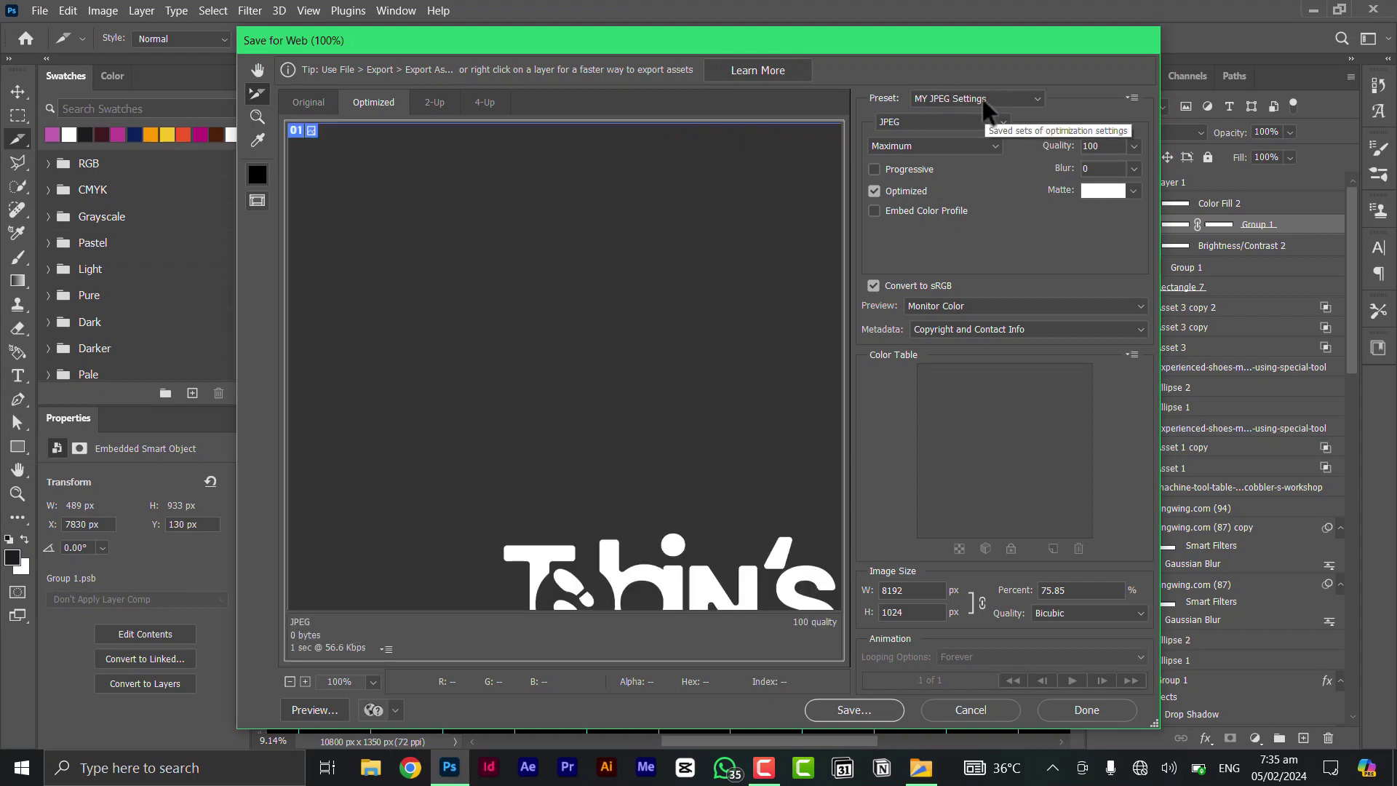
pyautogui.click(1025, 98)
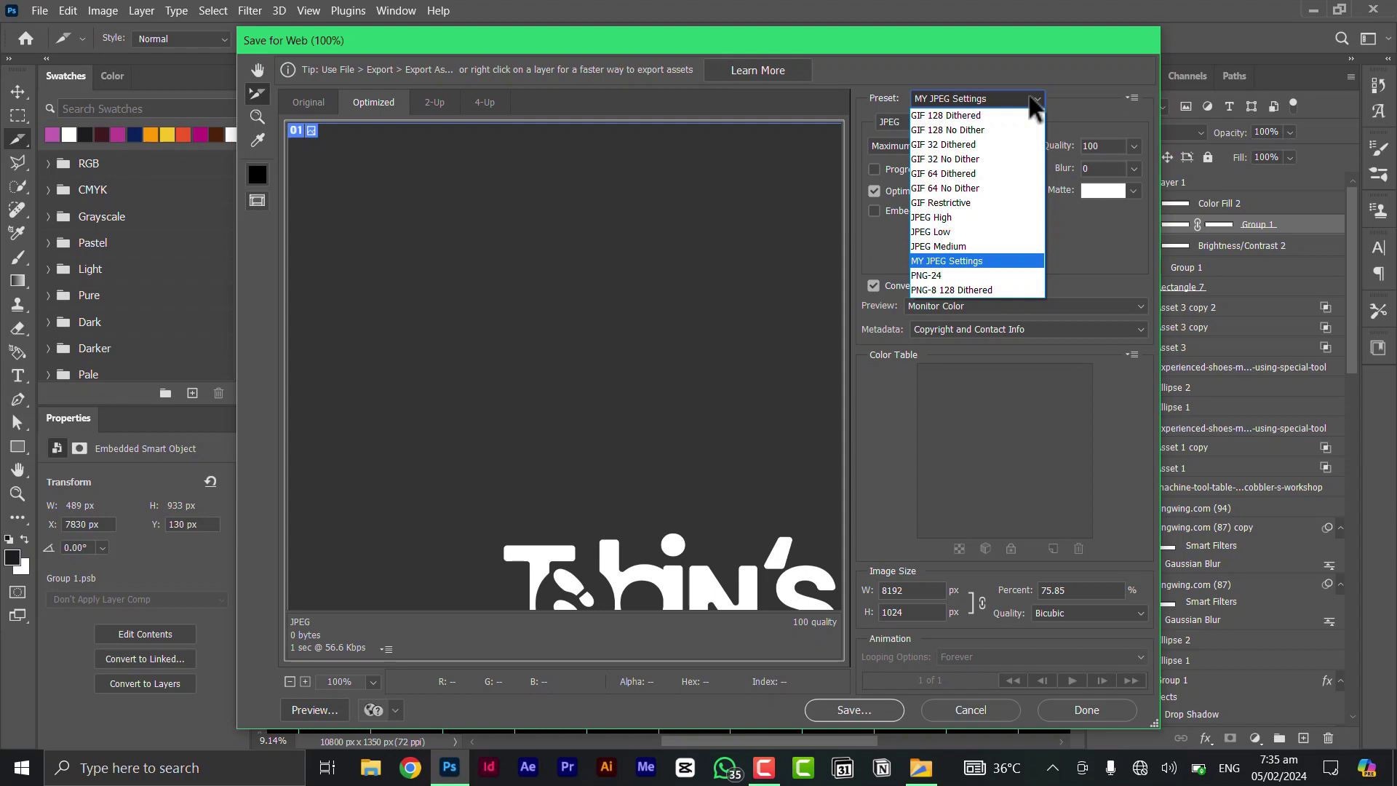
pyautogui.click(951, 277)
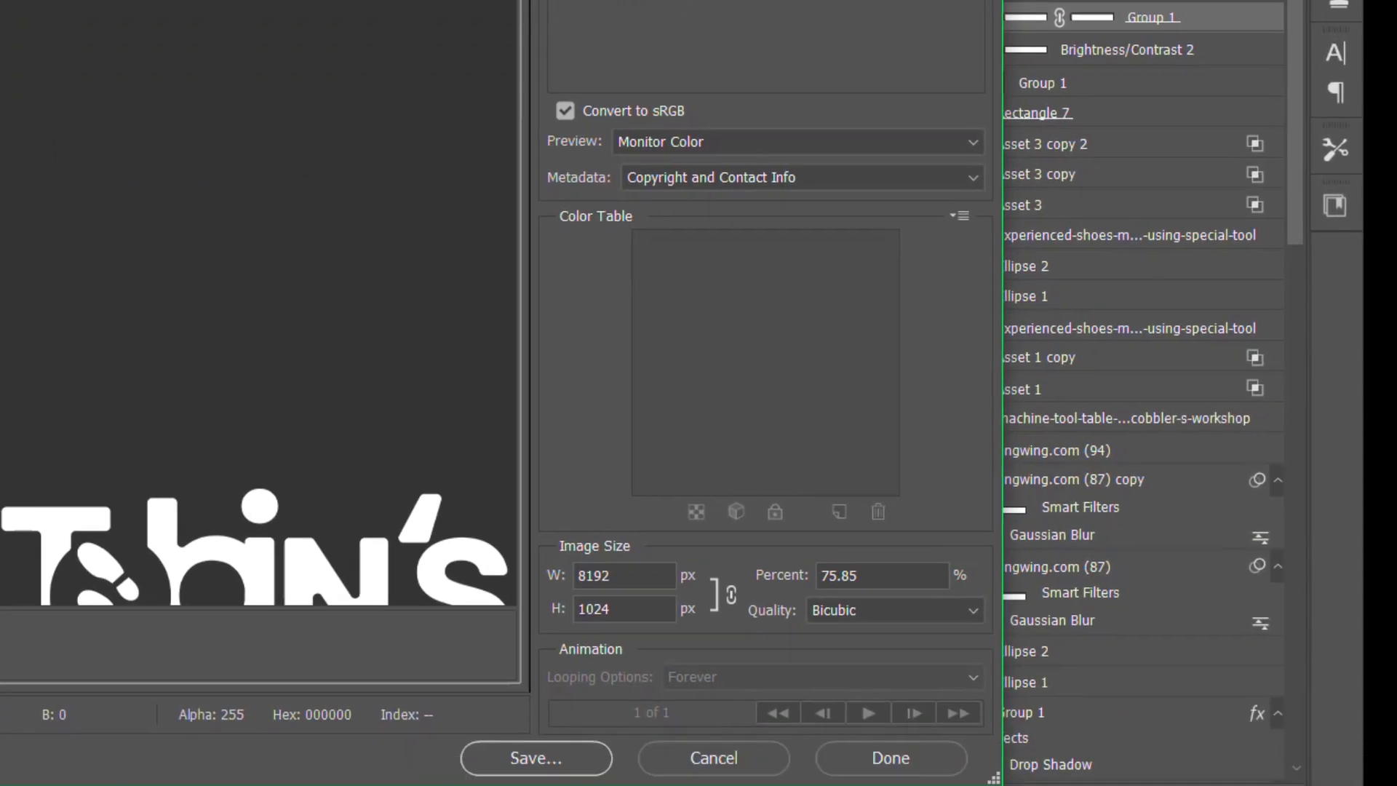
pyautogui.click(546, 759)
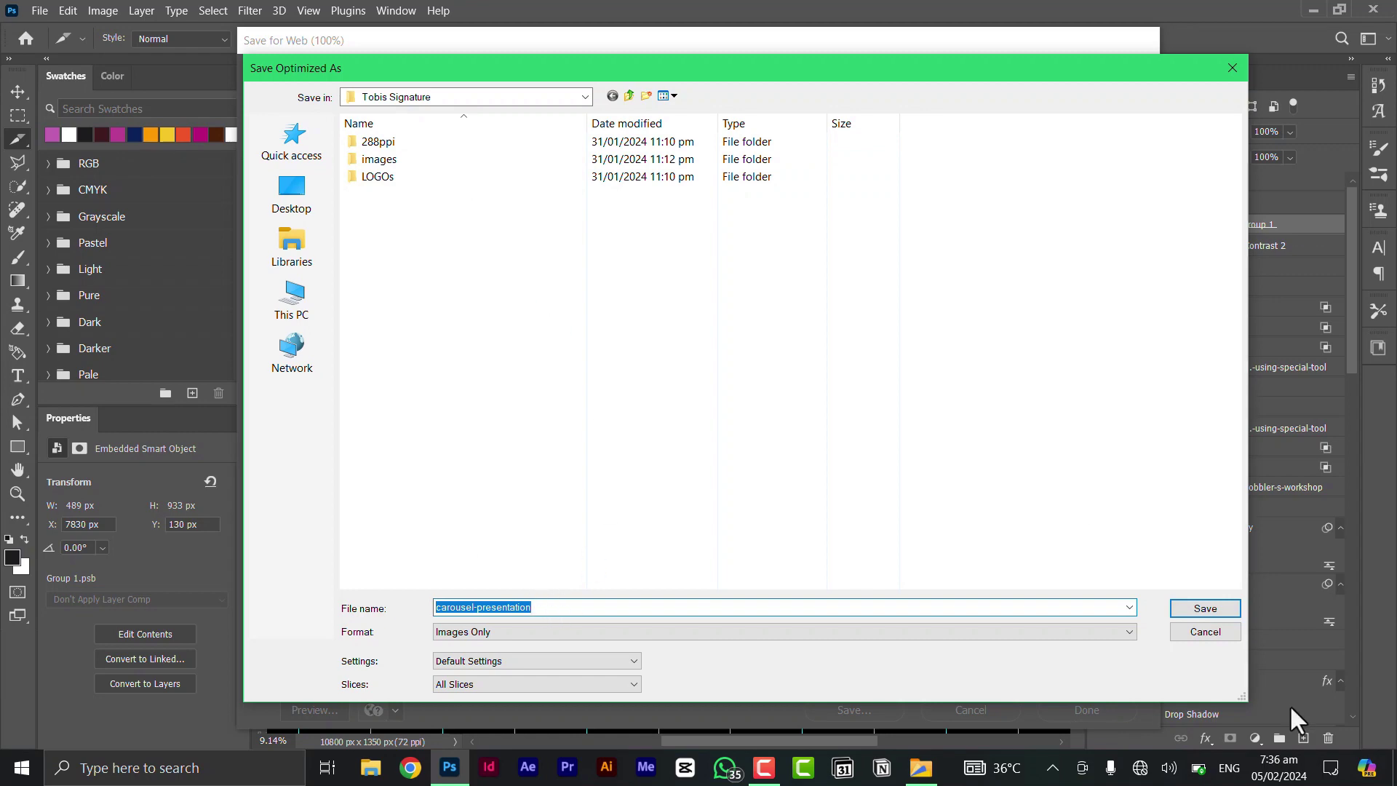
pyautogui.click(1206, 609)
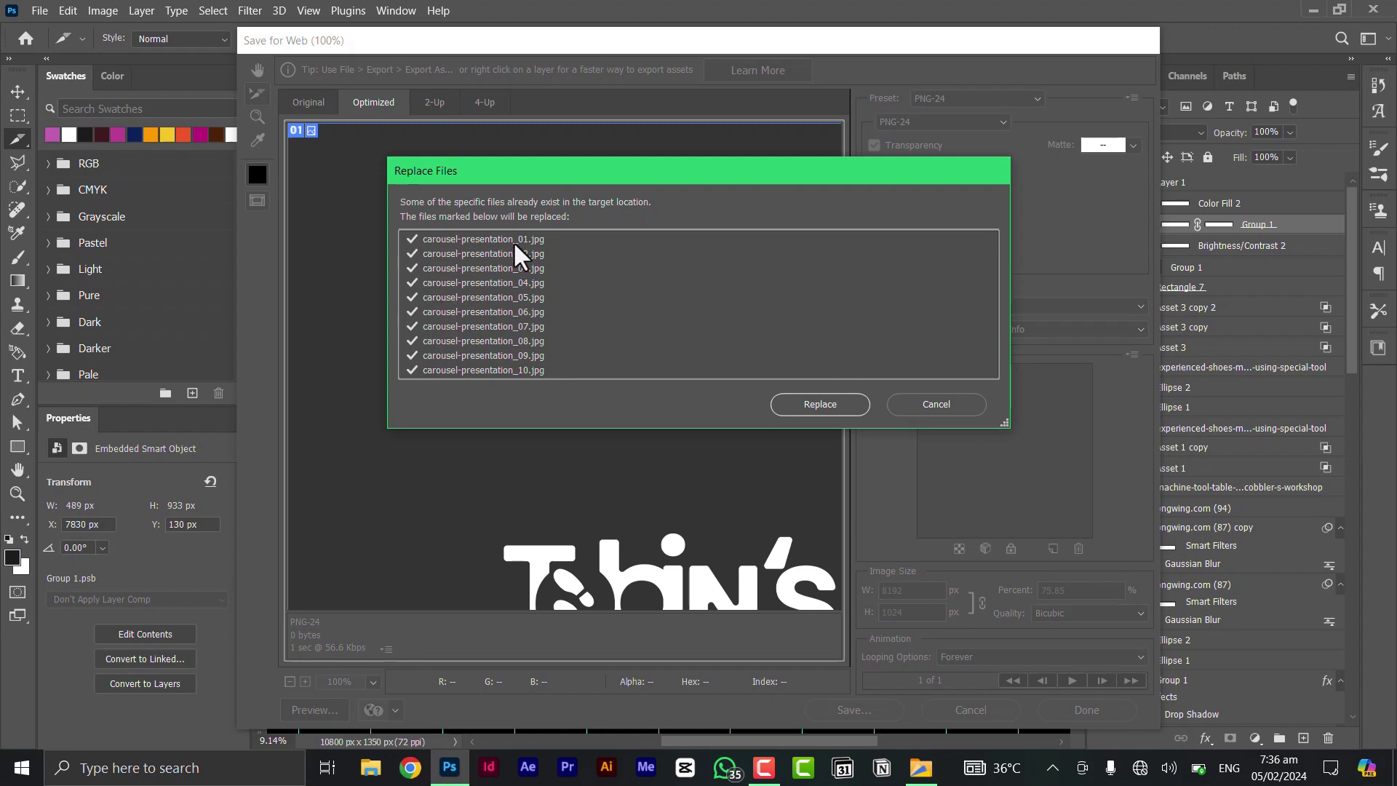
pyautogui.click(934, 404)
# Save all carousel slices as images only into a new folder named NEW EXPORT inside the images folder
pyautogui.click(853, 710)
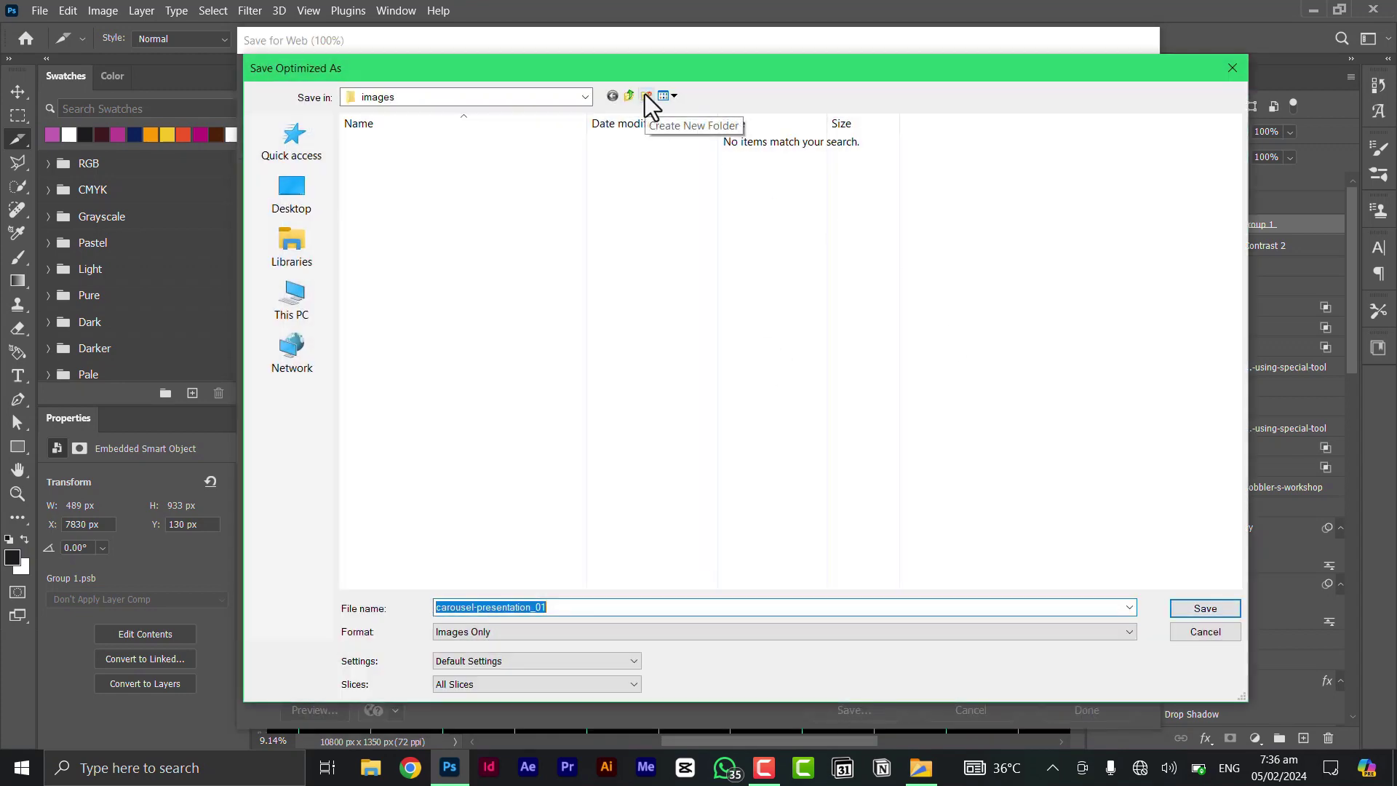
pyautogui.click(646, 94)
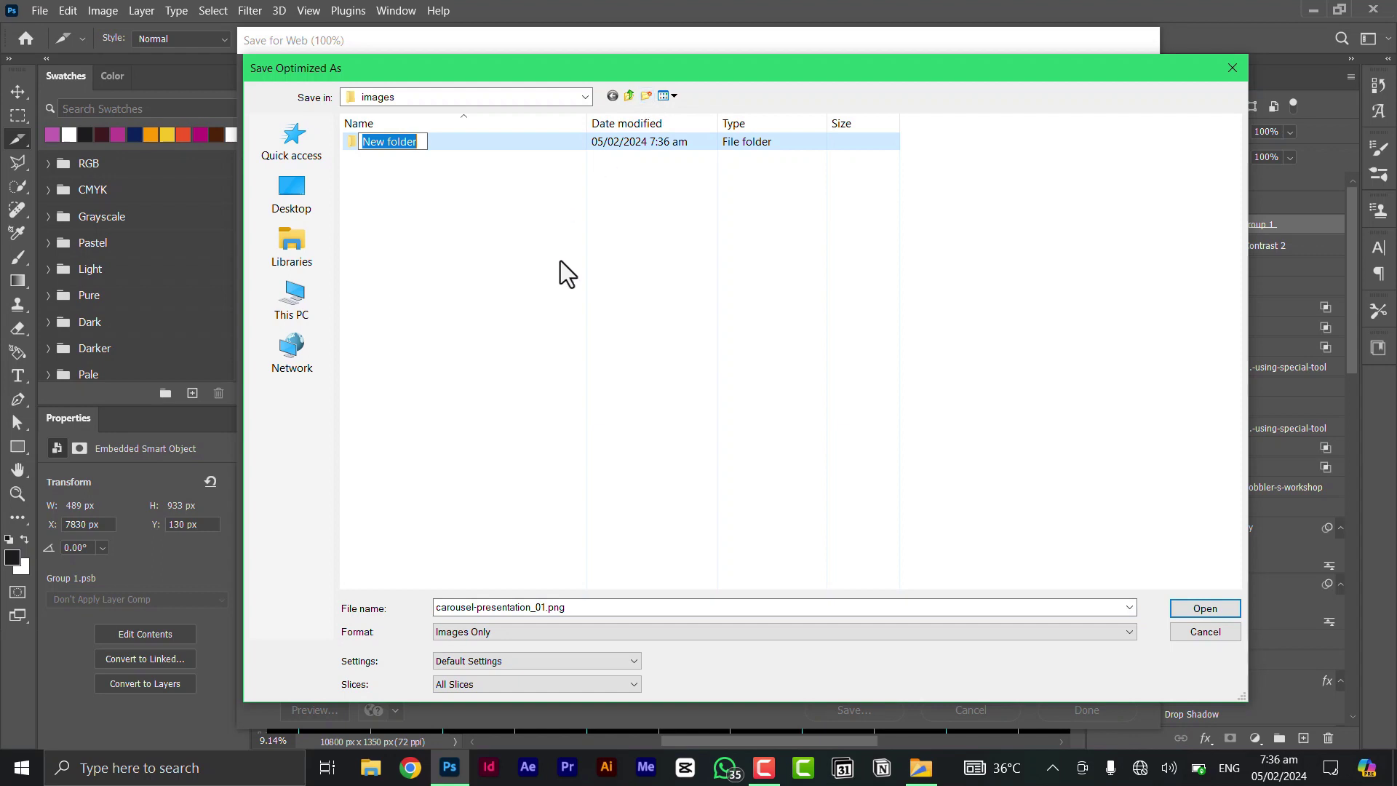
pyautogui.write('NEW EXPORT')
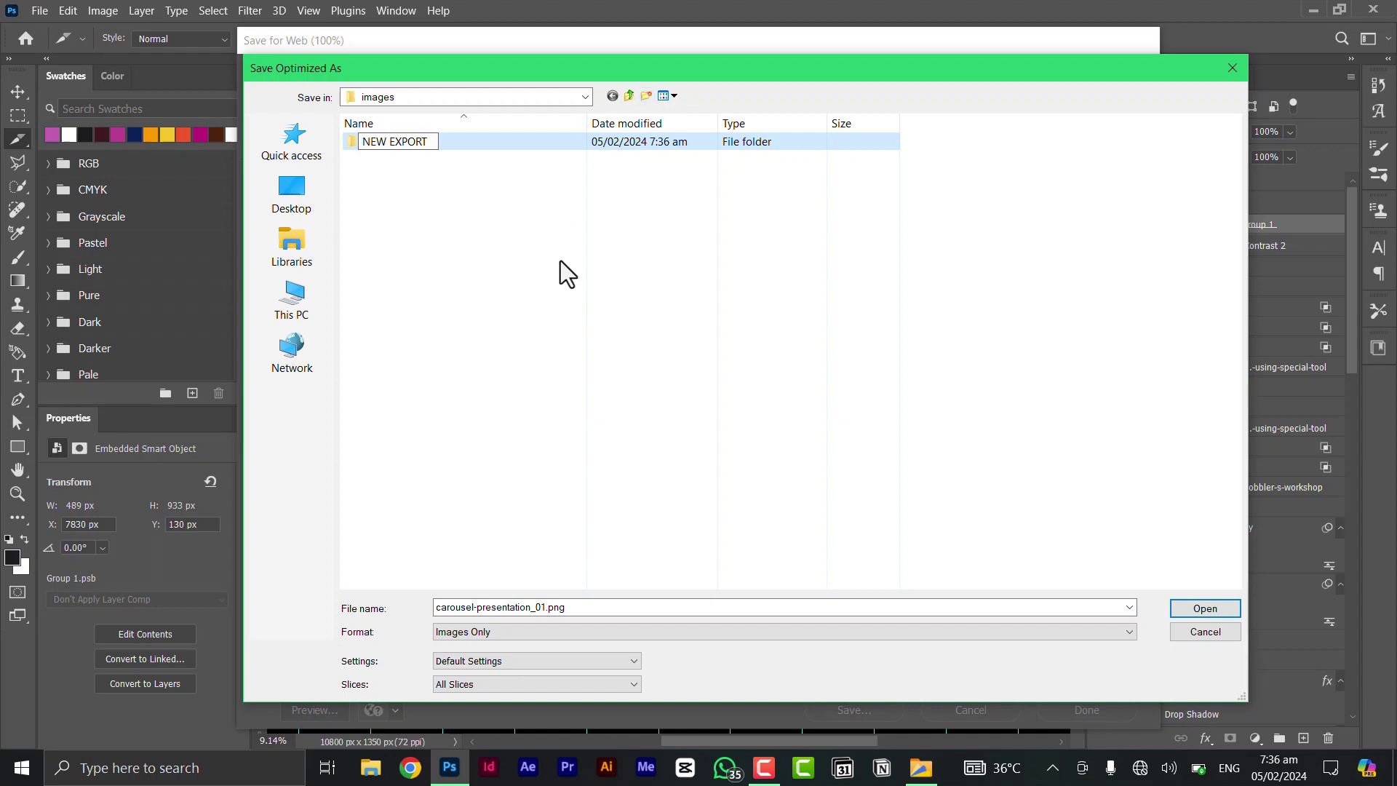
pyautogui.press('Return')
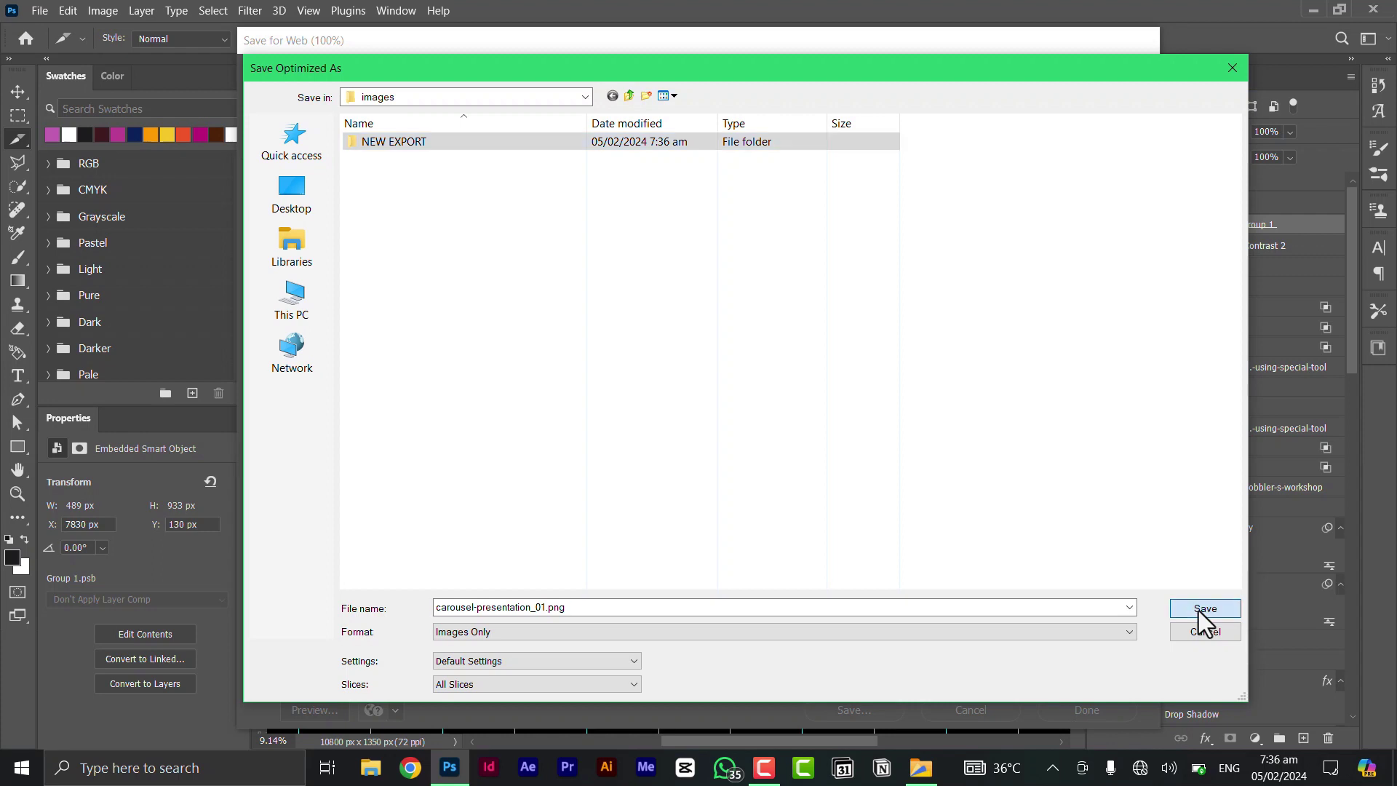
pyautogui.click(1198, 610)
pyautogui.click(1193, 612)
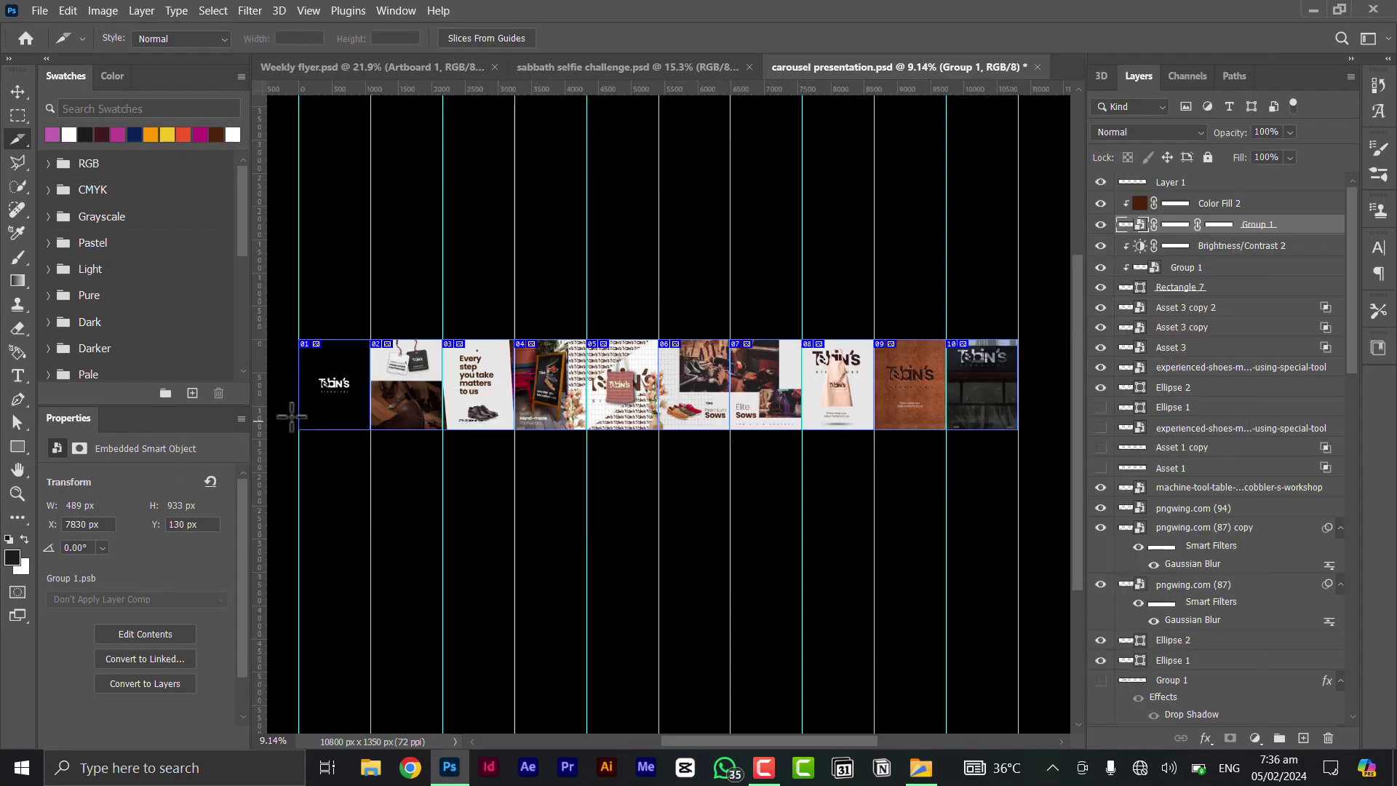
# Switch to the file manager and inspect the exported carousel slides in the images folder inside NEW EXPORT
pyautogui.hotkey('alt', 'Tab')
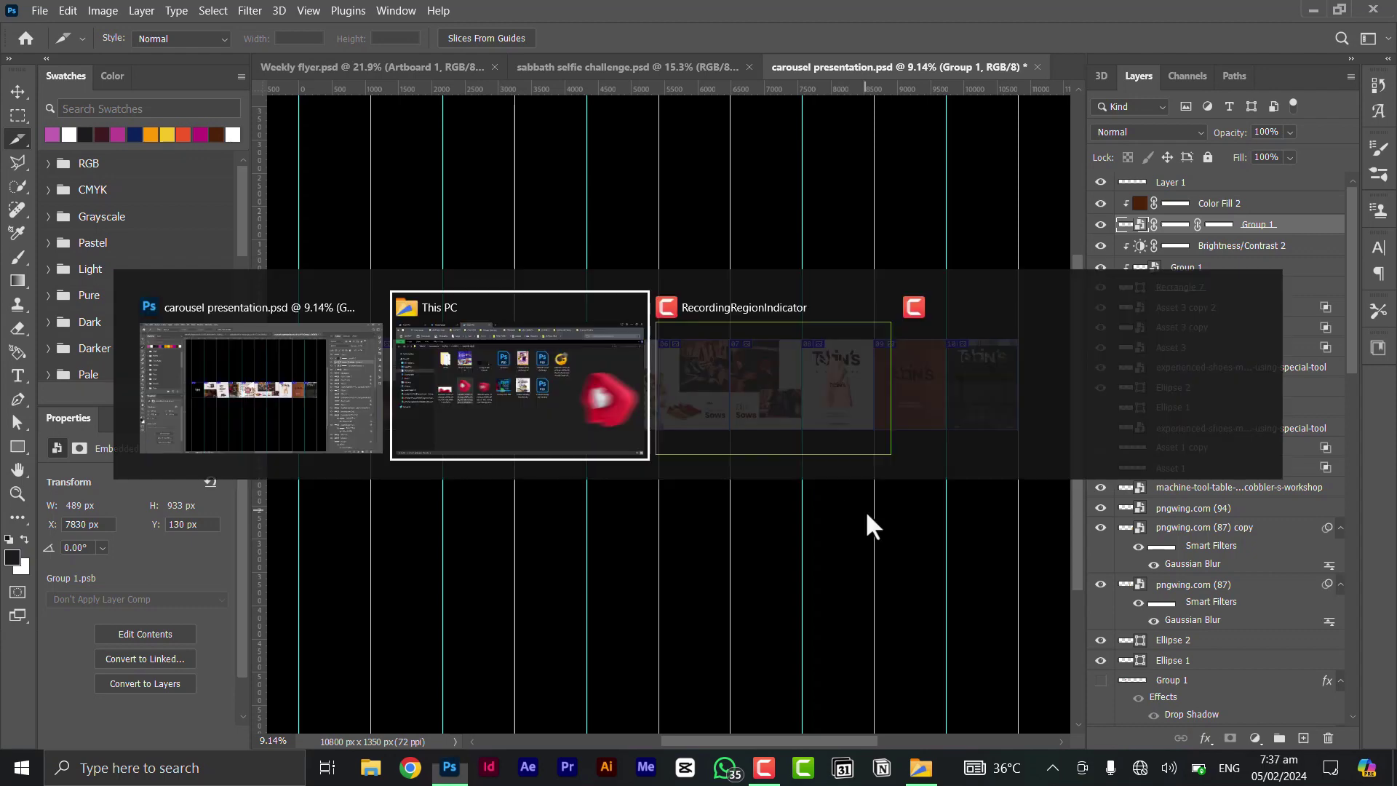
pyautogui.click(517, 400)
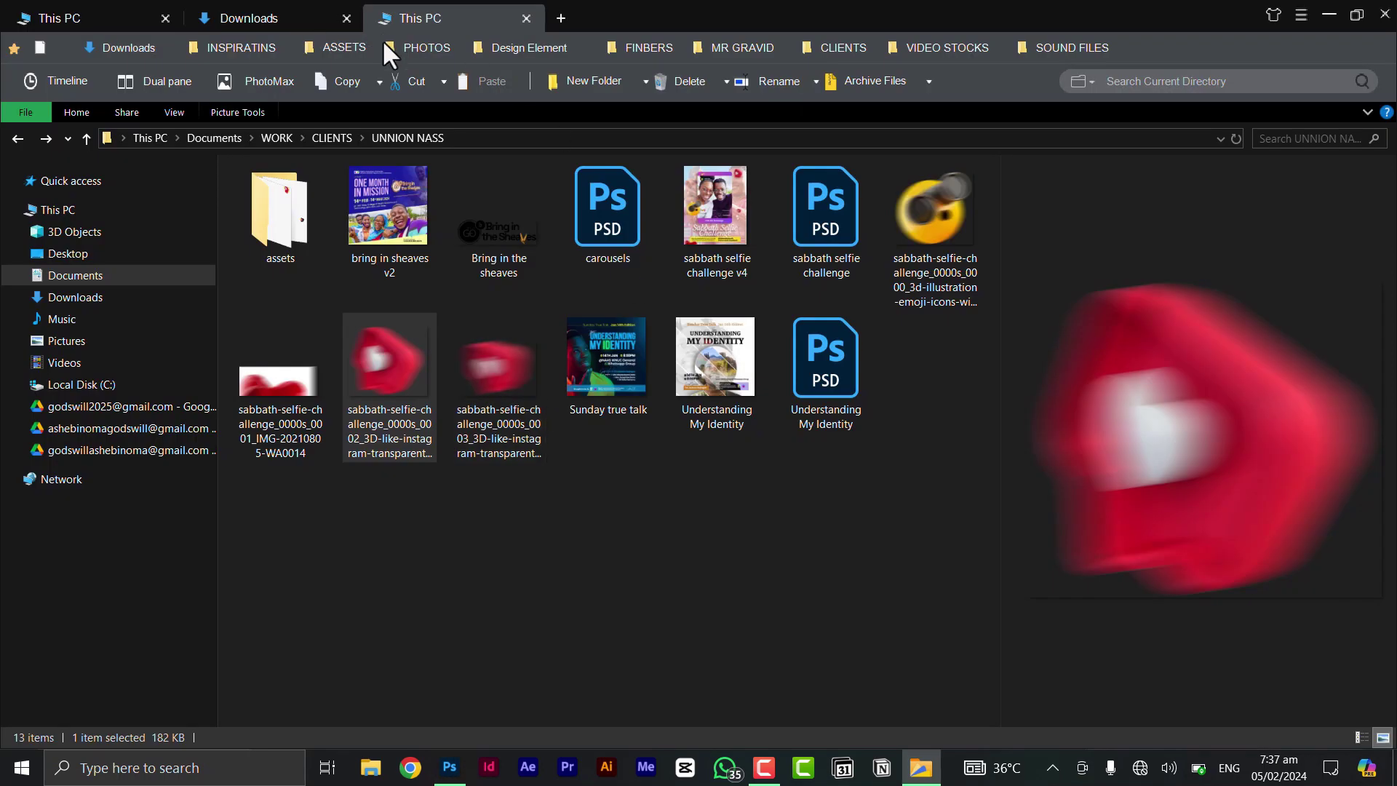
pyautogui.click(85, 182)
pyautogui.doubleClick(291, 204)
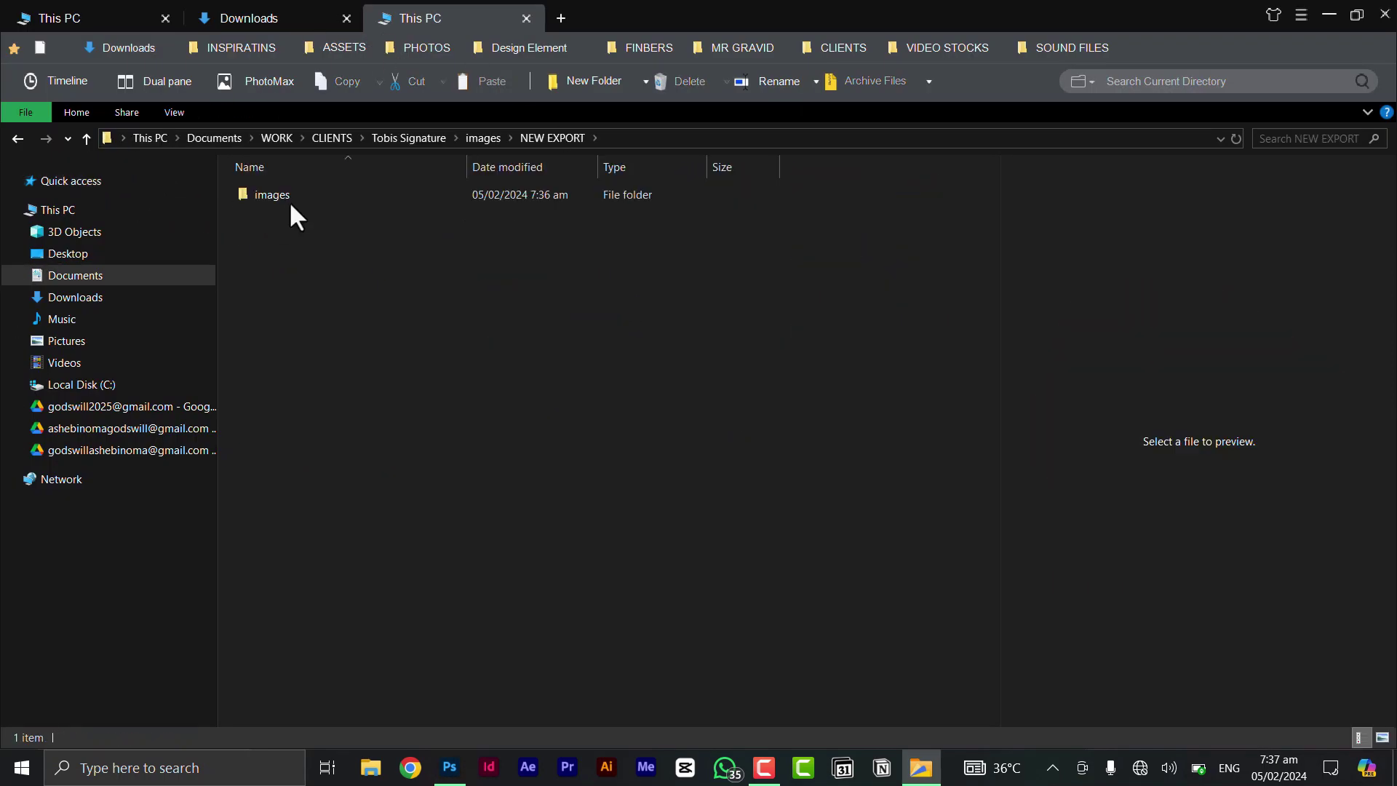
pyautogui.click(294, 208)
pyautogui.doubleClick(293, 202)
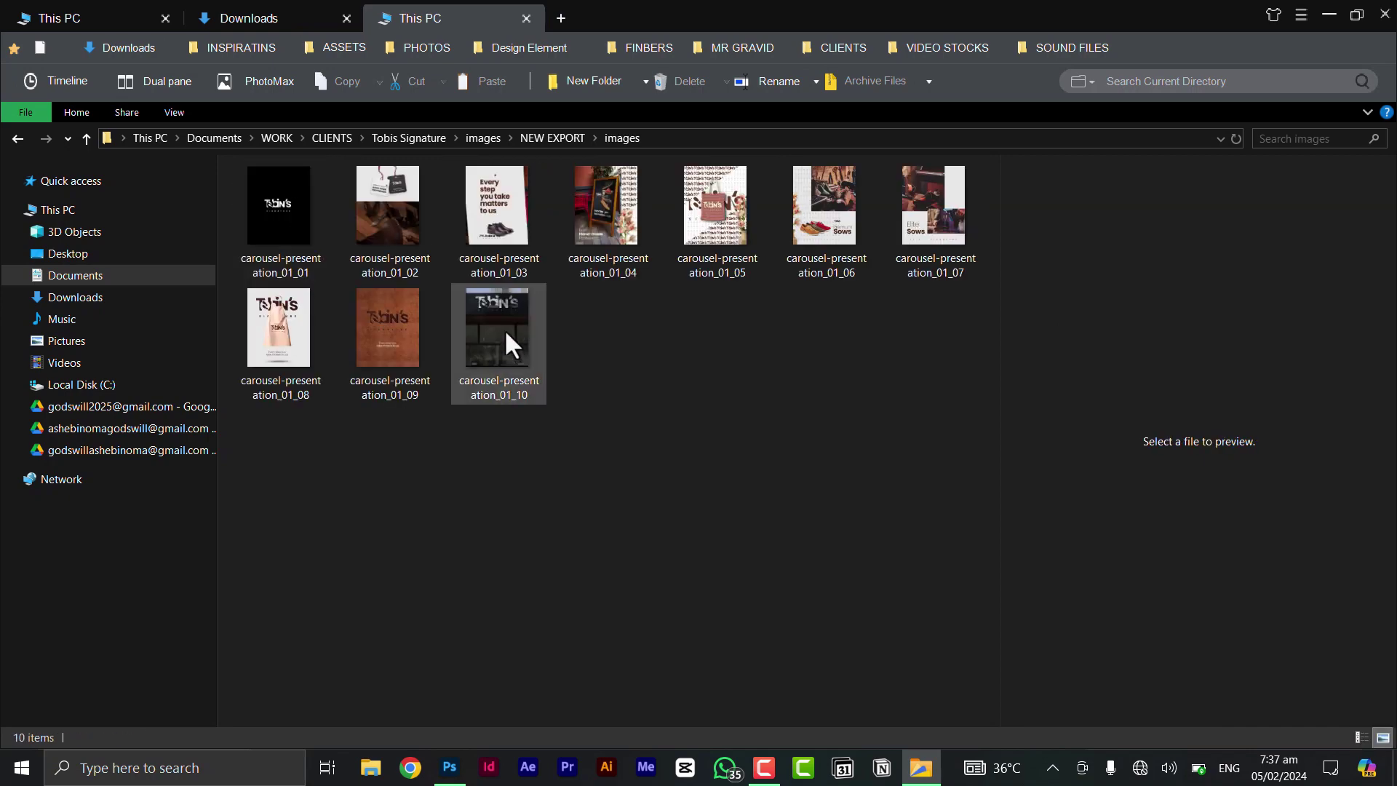
pyautogui.keyDown('ctrl'); pyautogui.scroll(3, 499, 336); pyautogui.keyUp('ctrl')
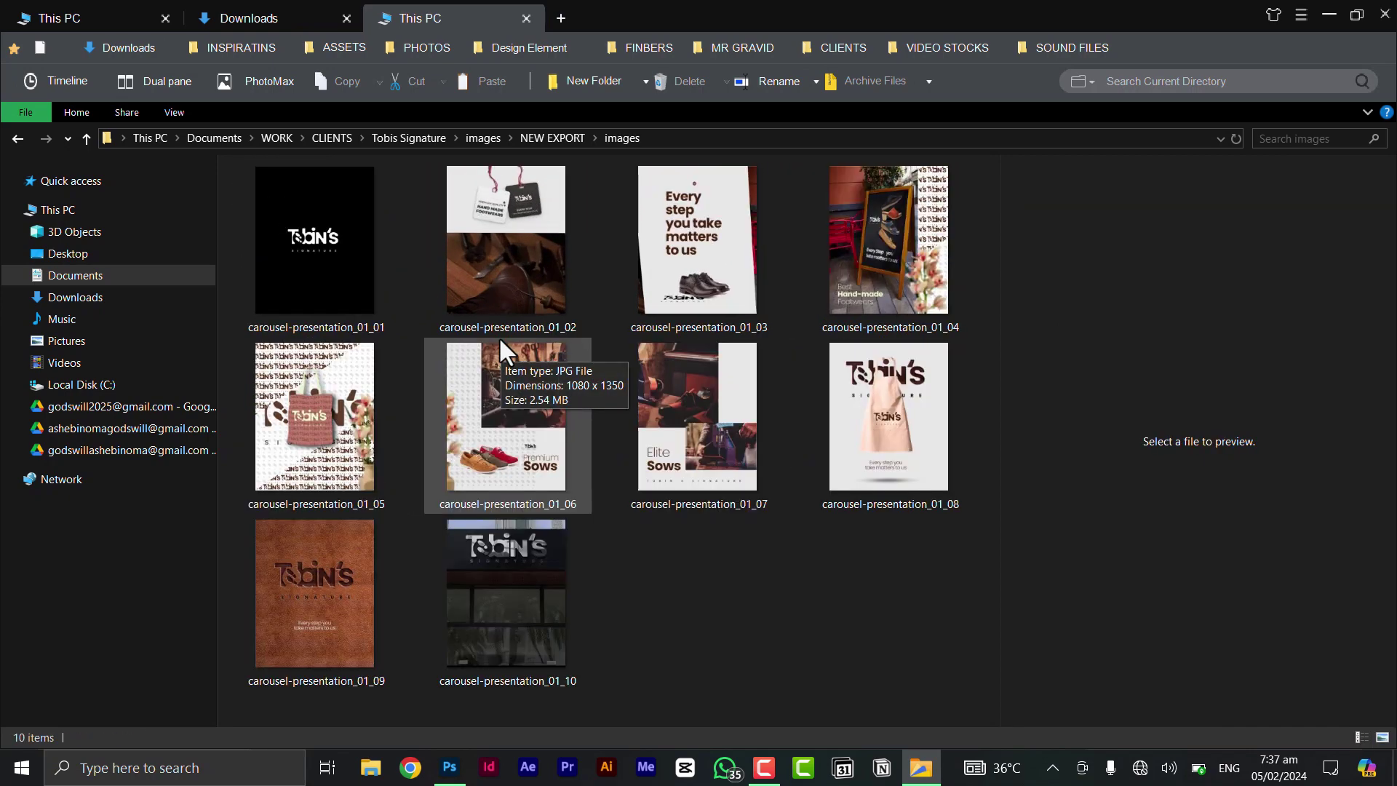
pyautogui.moveTo(681, 615); pyautogui.dragTo(273, 169)
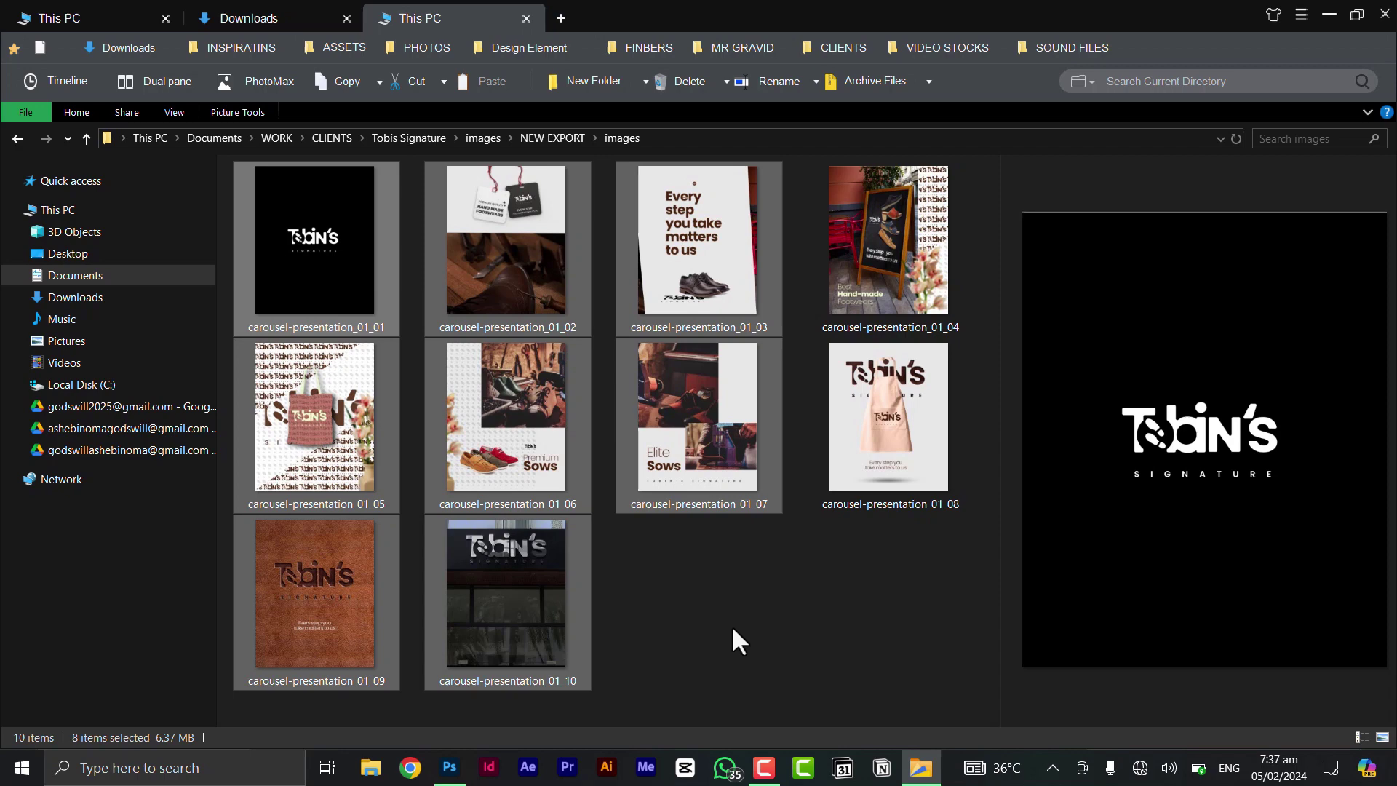
# Return to Photoshop and review the artboards in the Weekly flyer document
pyautogui.hotkey('alt', 'Tab')
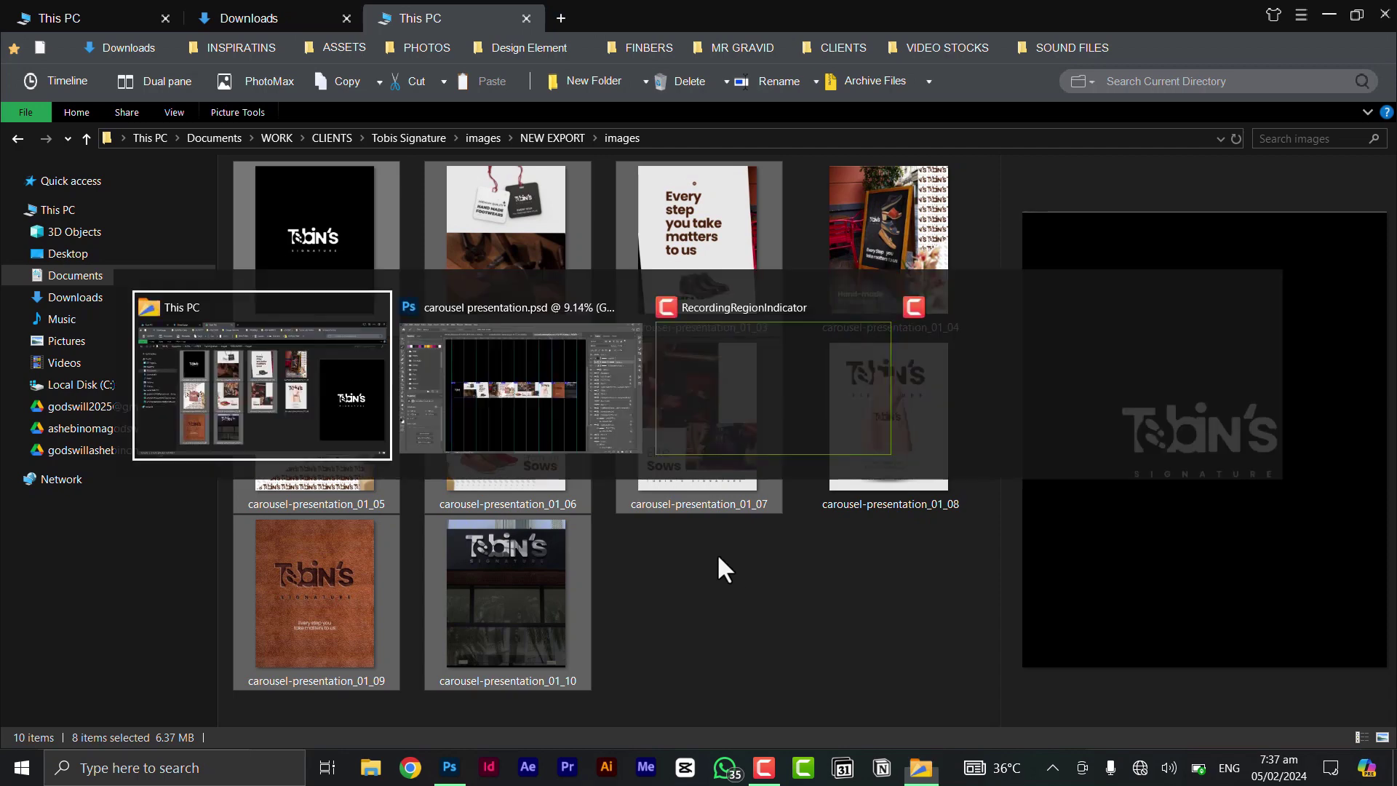
pyautogui.click(586, 379)
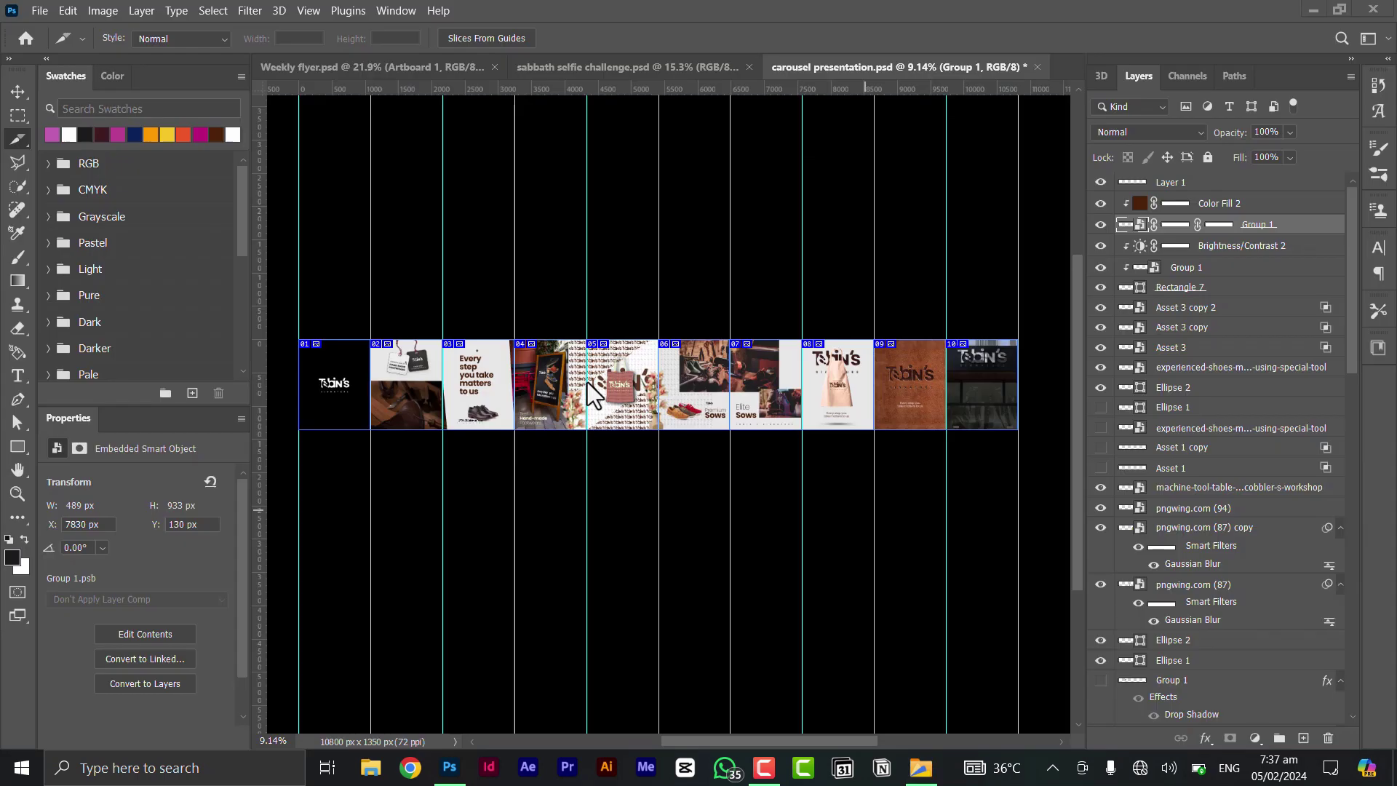
pyautogui.click(348, 60)
pyautogui.scroll(3, 669, 356)
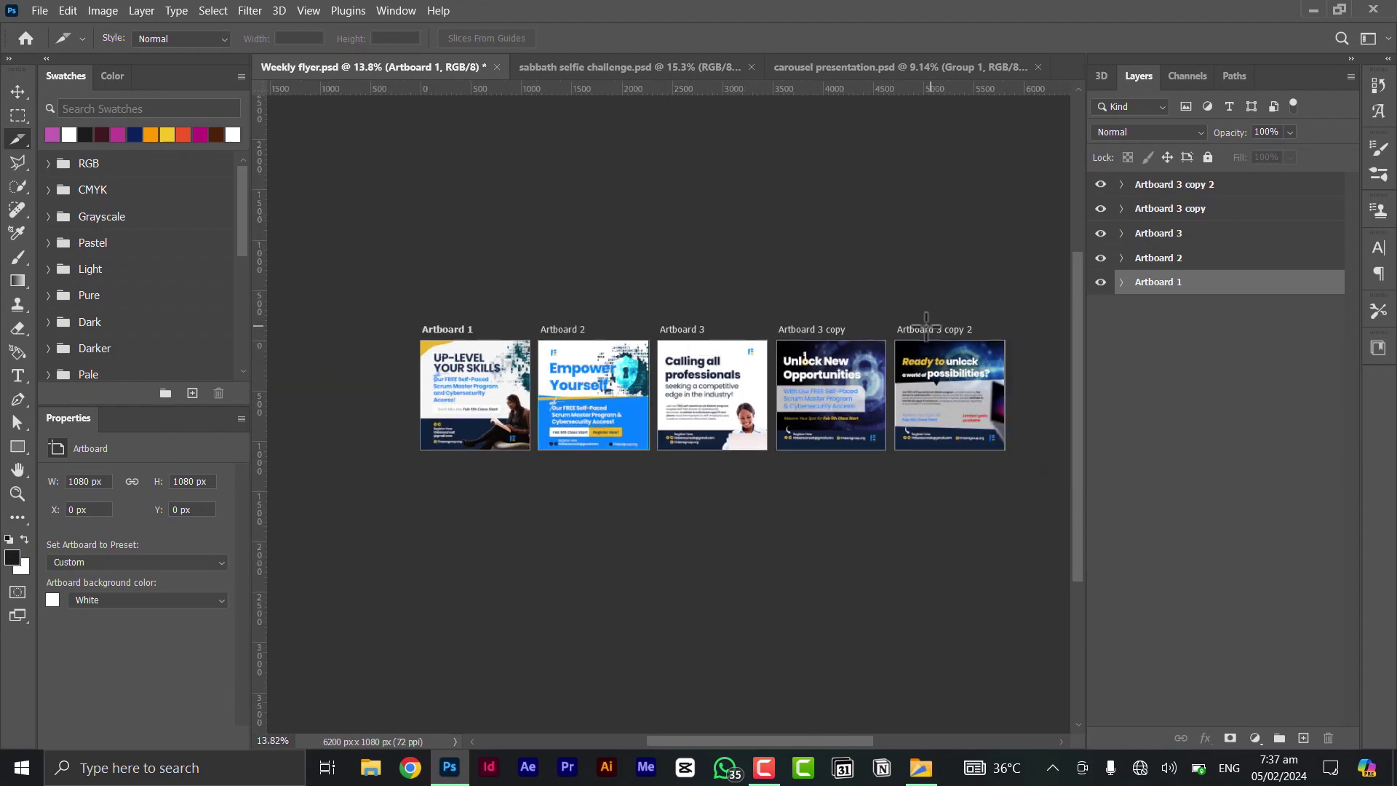
pyautogui.hscroll(3, 669, 357)
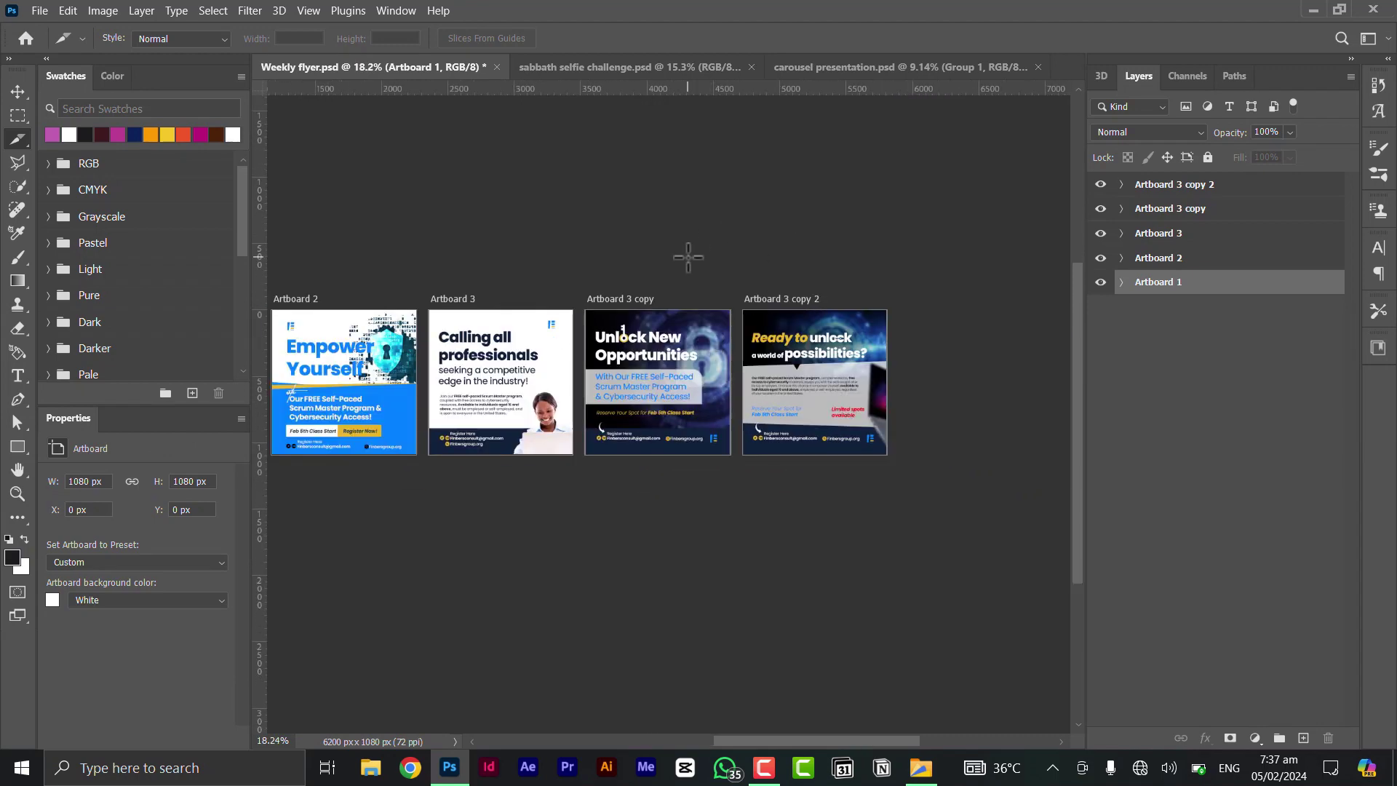
# Select Artboard 3 copy 2 and Artboard 3 copy, review their Export As settings and leave without exporting
pyautogui.press('v')
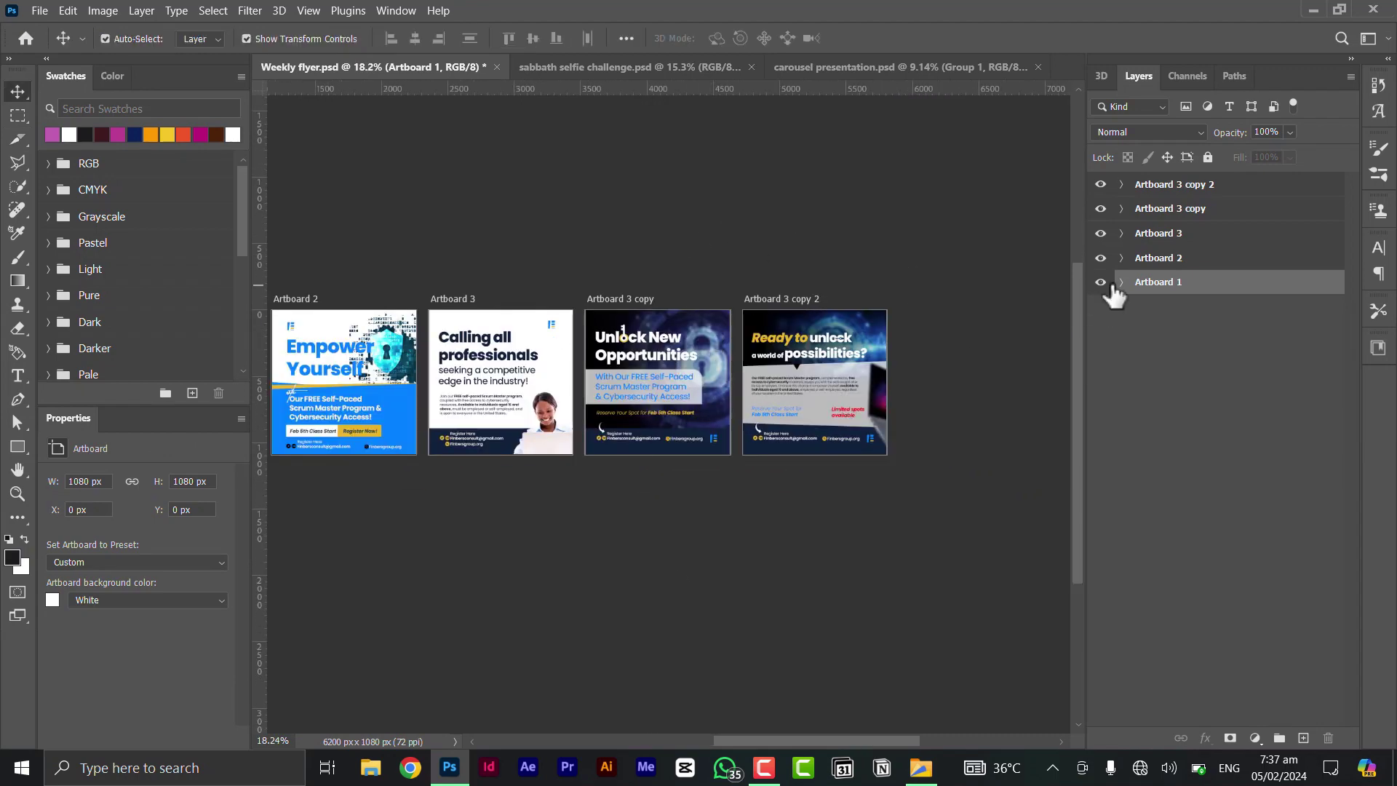
pyautogui.click(1132, 185)
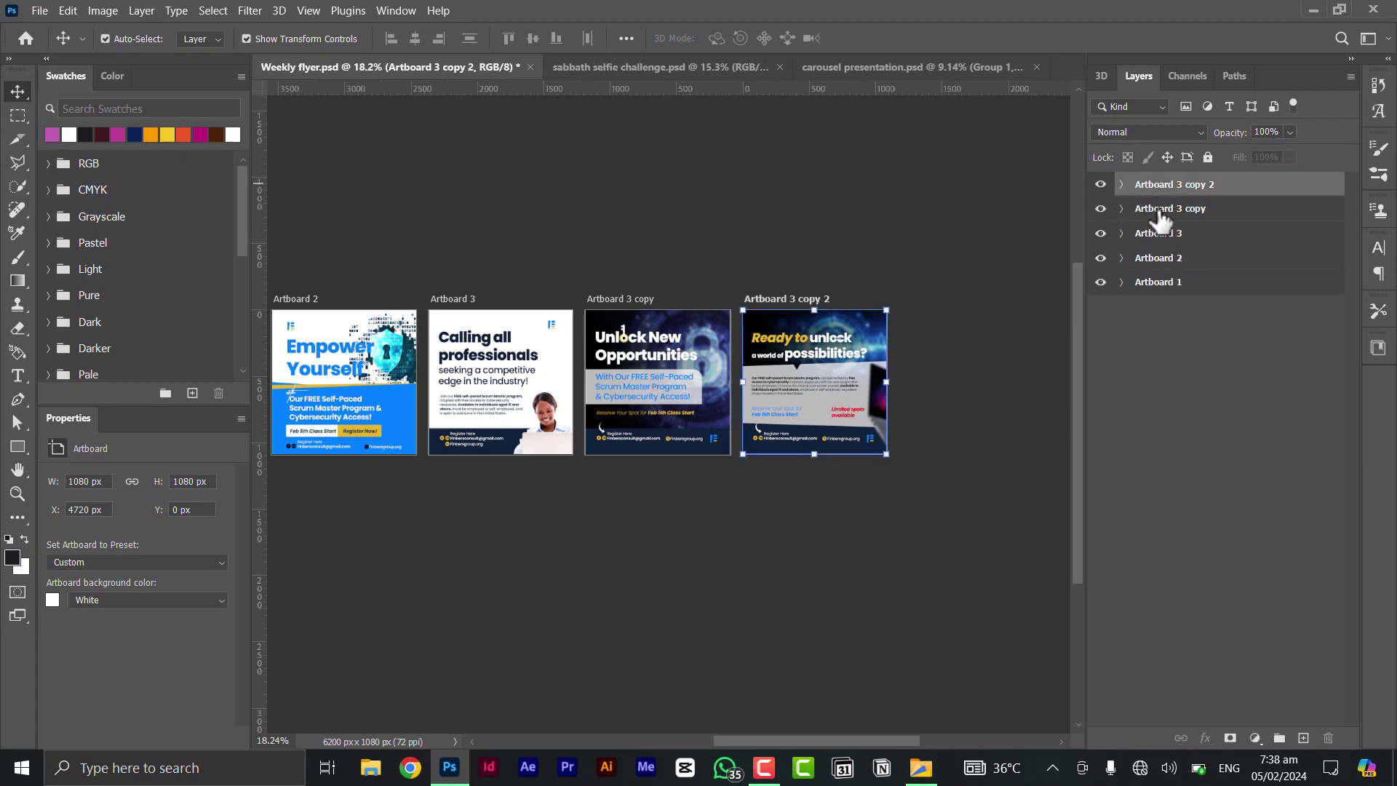
pyautogui.keyDown('shift'); pyautogui.click(1159, 216); pyautogui.keyUp('shift')
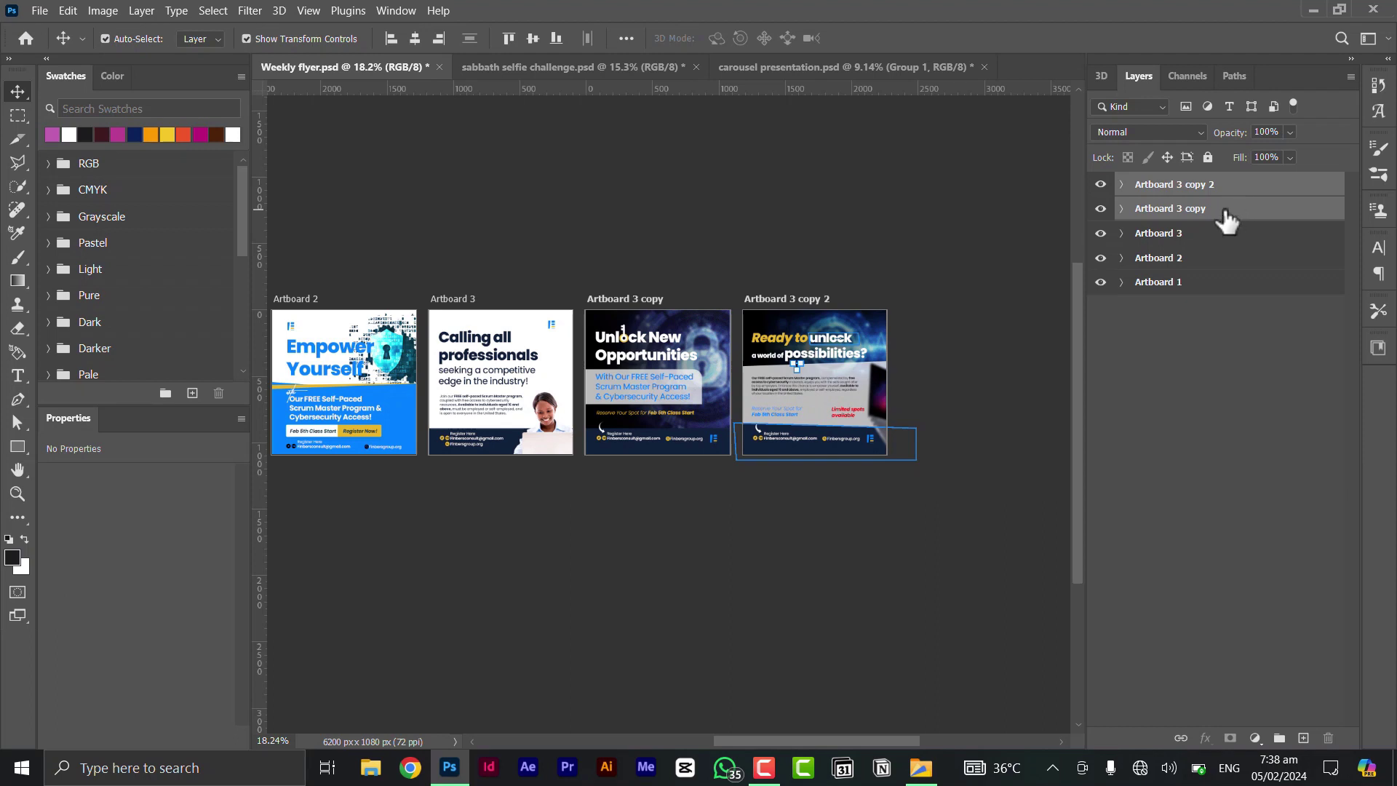
pyautogui.click(1193, 193)
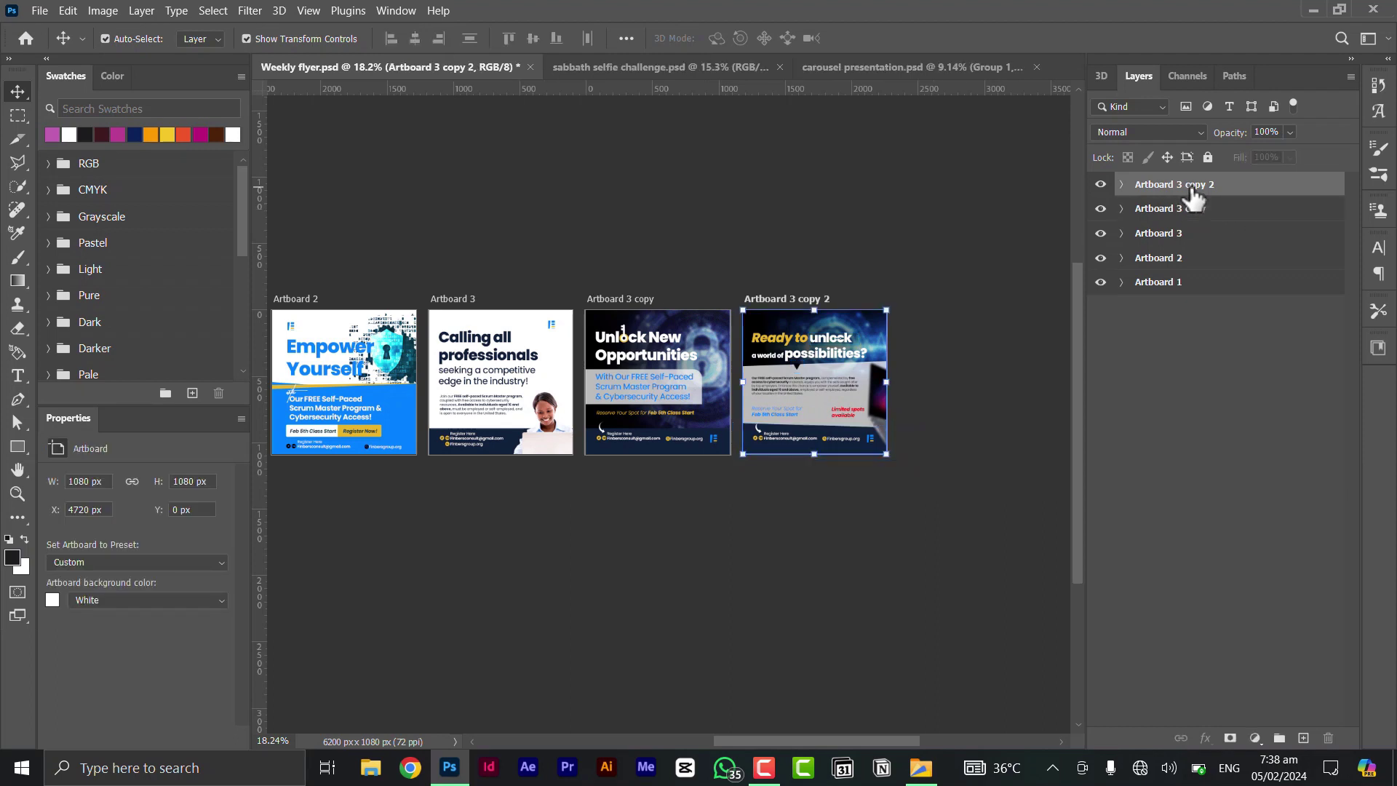
pyautogui.keyDown('shift'); pyautogui.click(1181, 214); pyautogui.keyUp('shift')
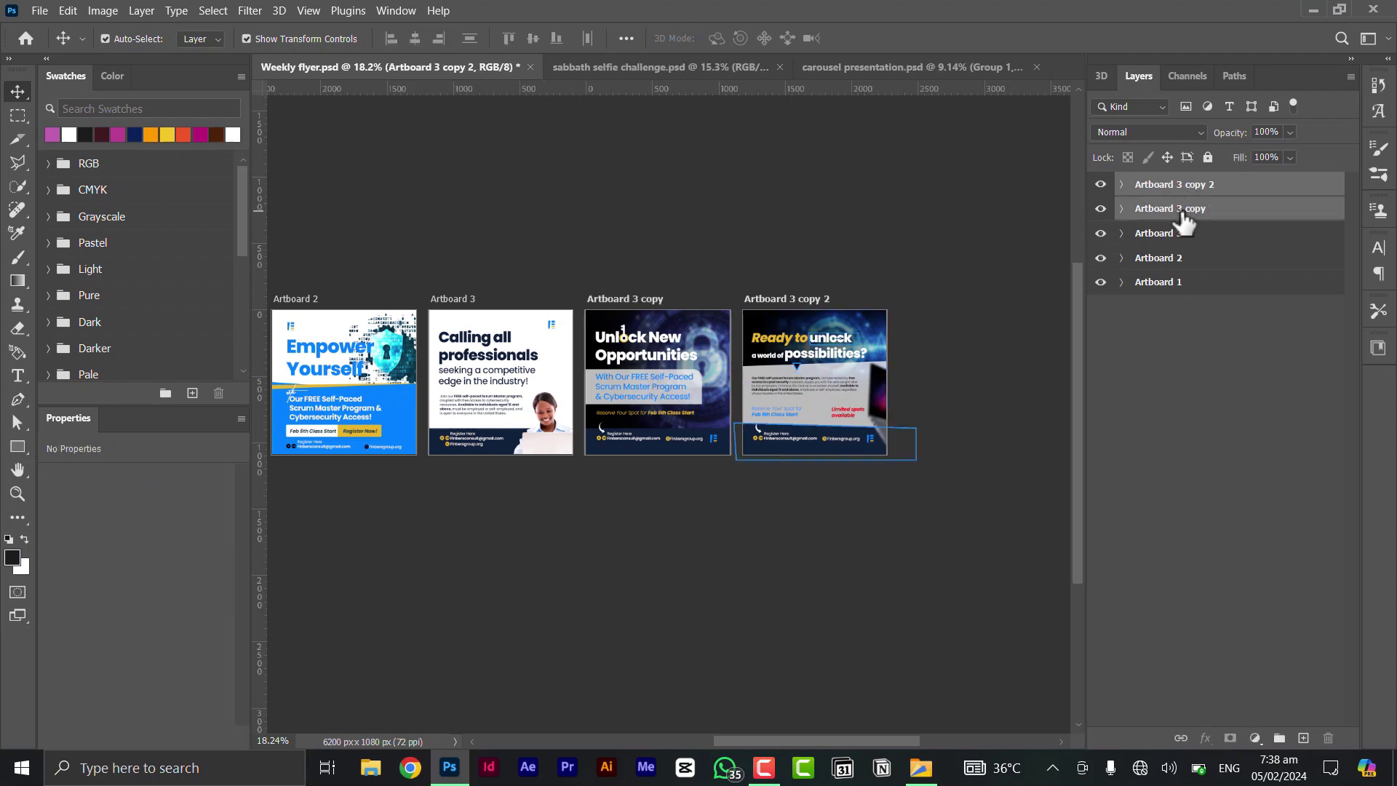
pyautogui.click(1348, 75)
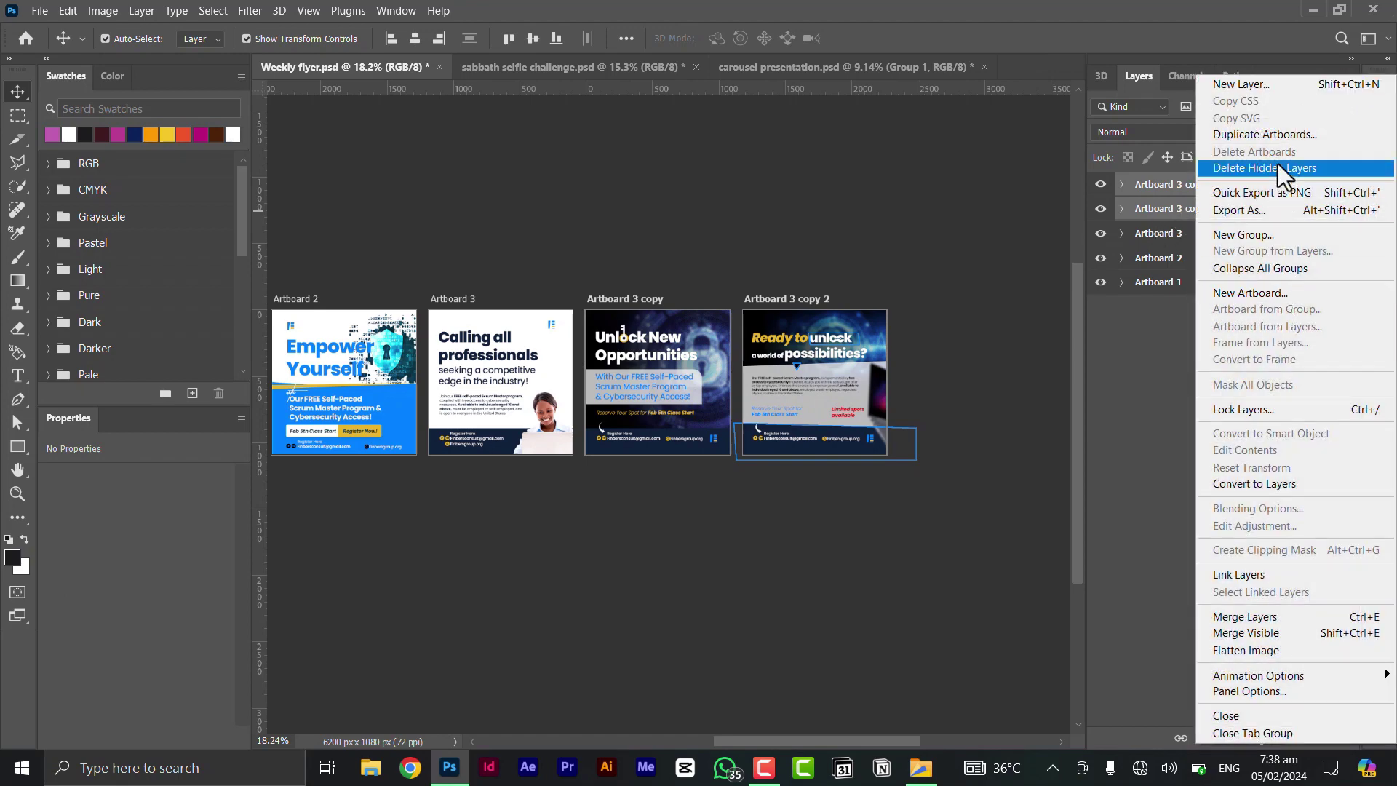
pyautogui.click(1284, 213)
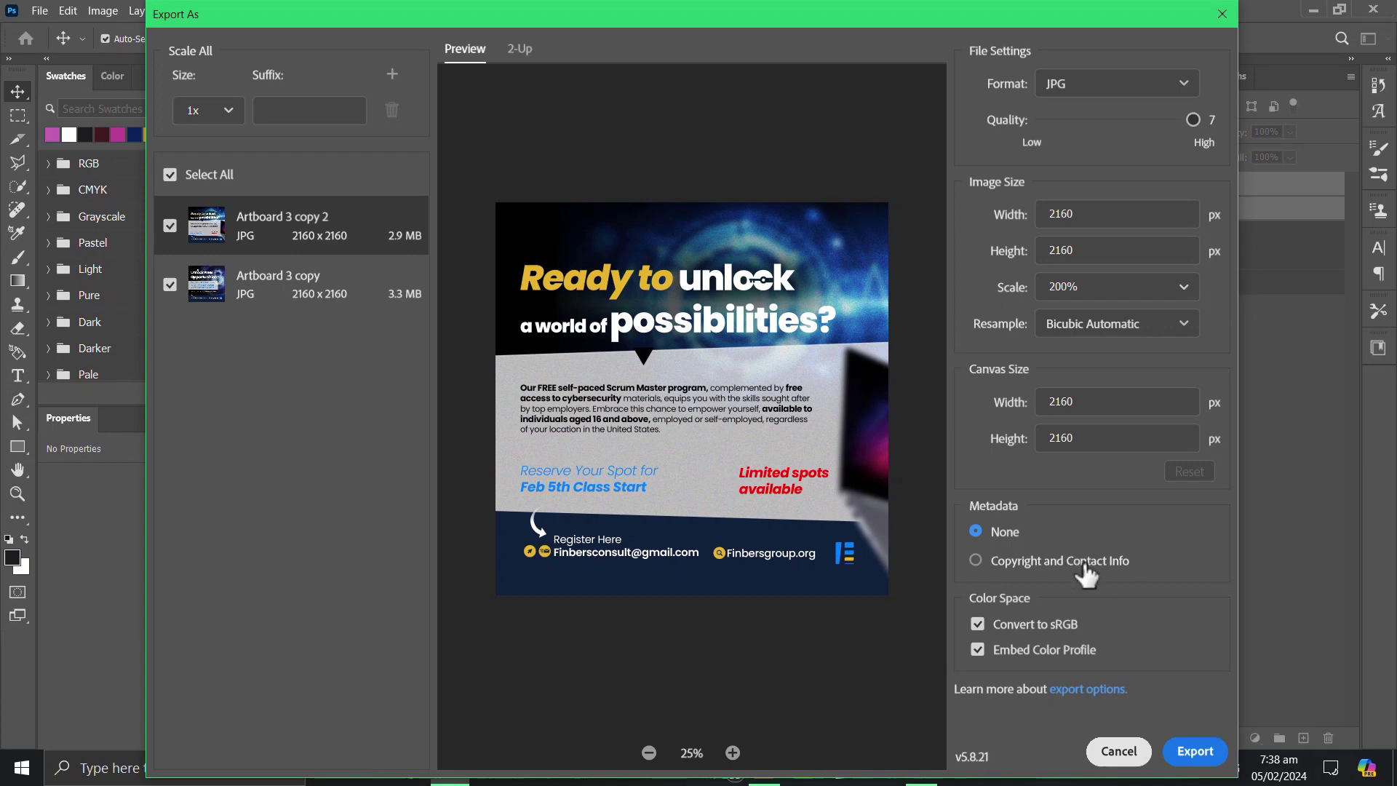
pyautogui.press('Escape')
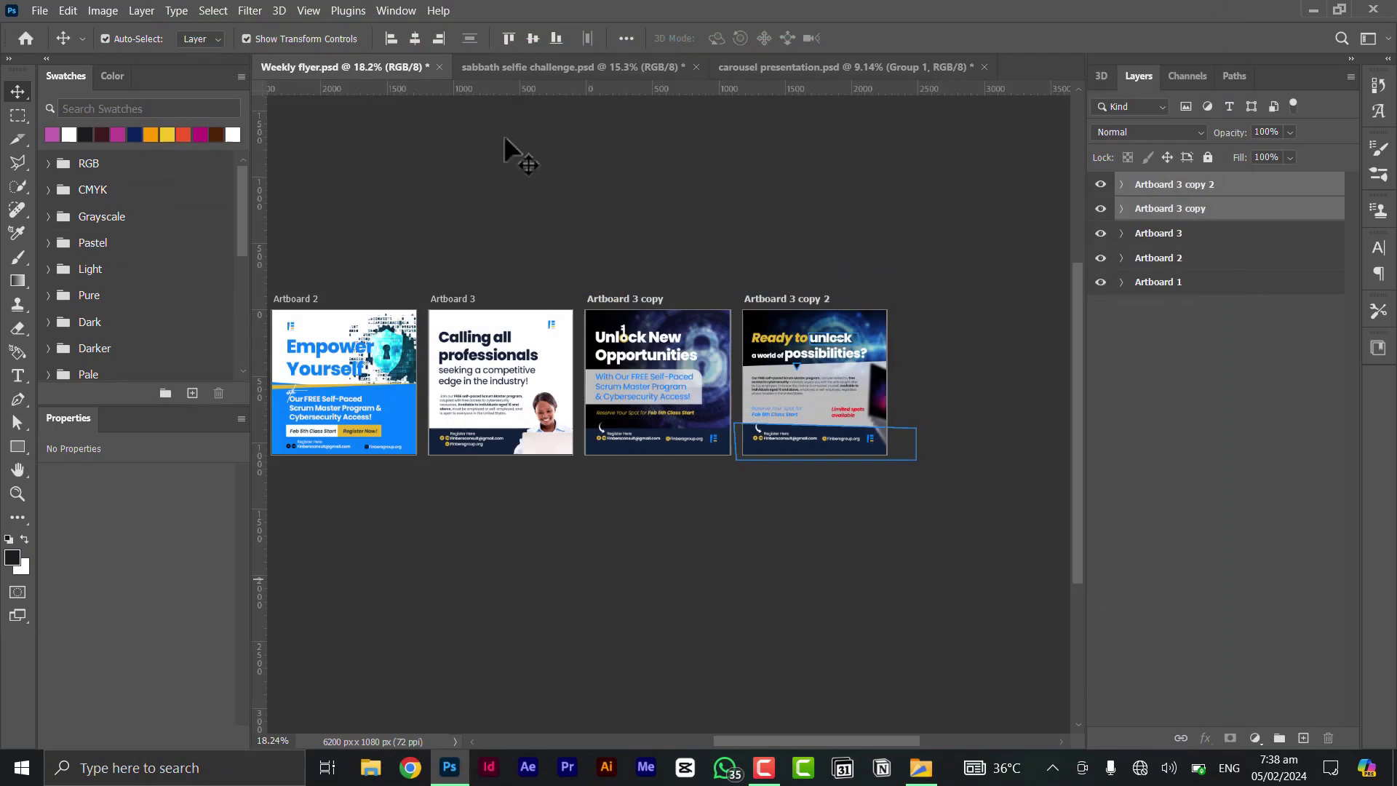
# Make Group 2 visible in the sabbath selfie challenge document
pyautogui.click(532, 65)
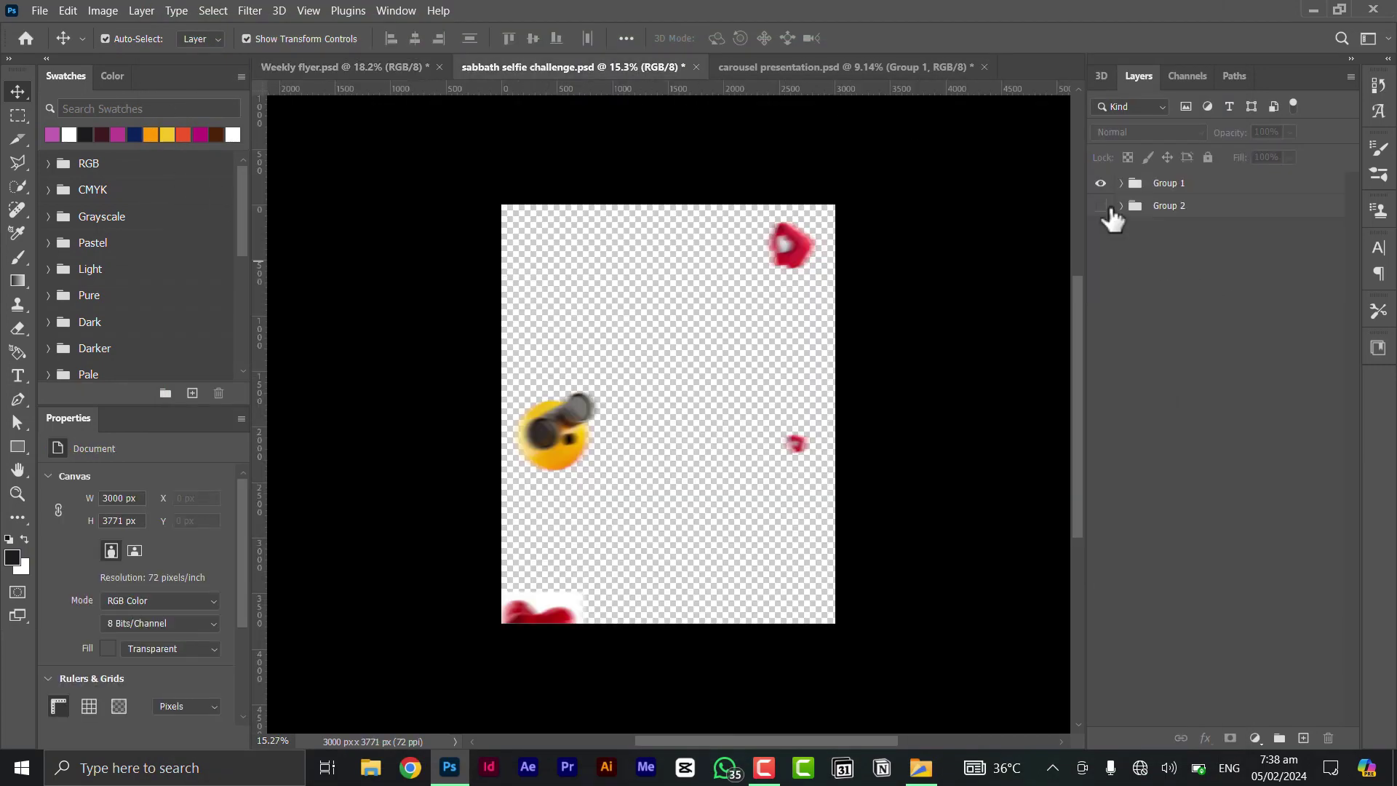
pyautogui.click(1103, 207)
# Set the Quick Export format to JPG with quality 7 in the export preferences
pyautogui.click(42, 9)
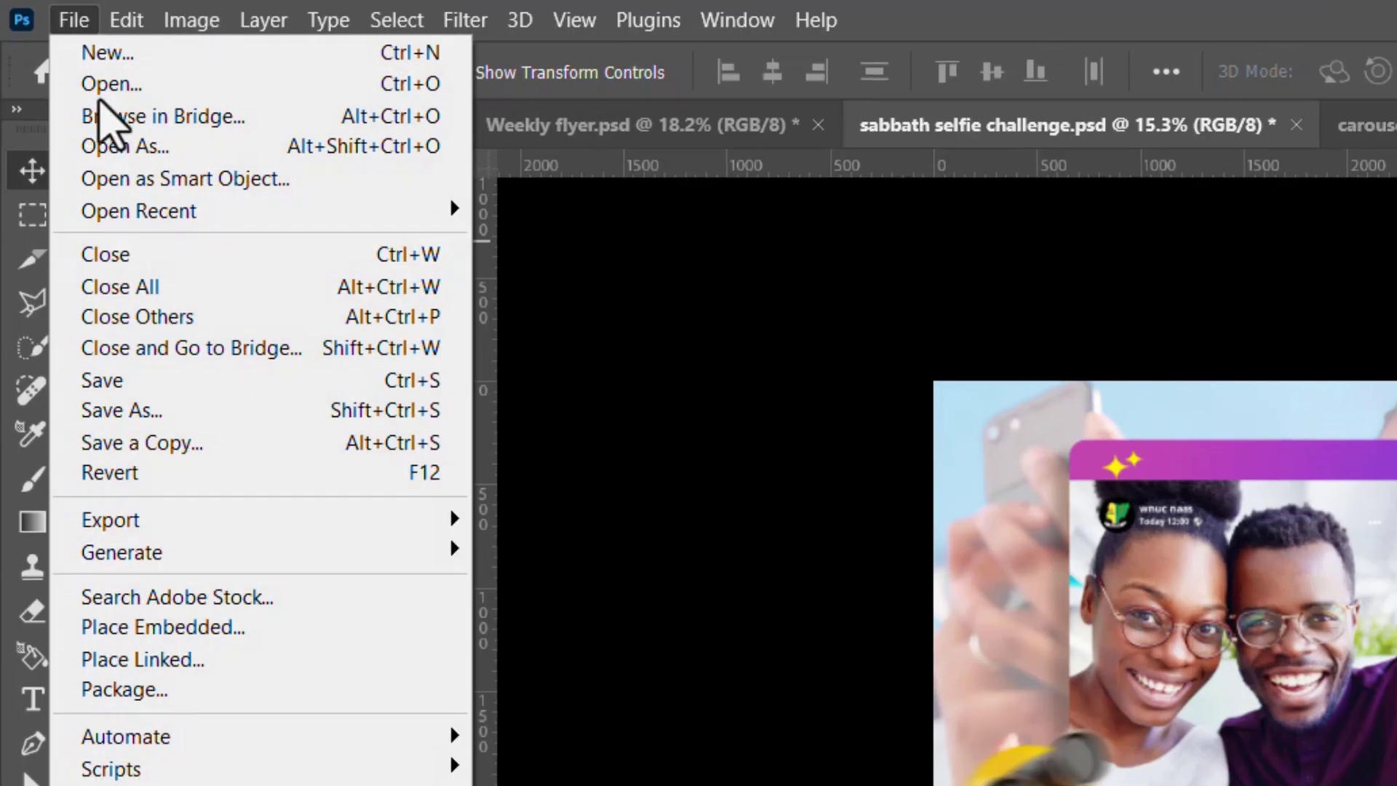
pyautogui.moveTo(234, 519)
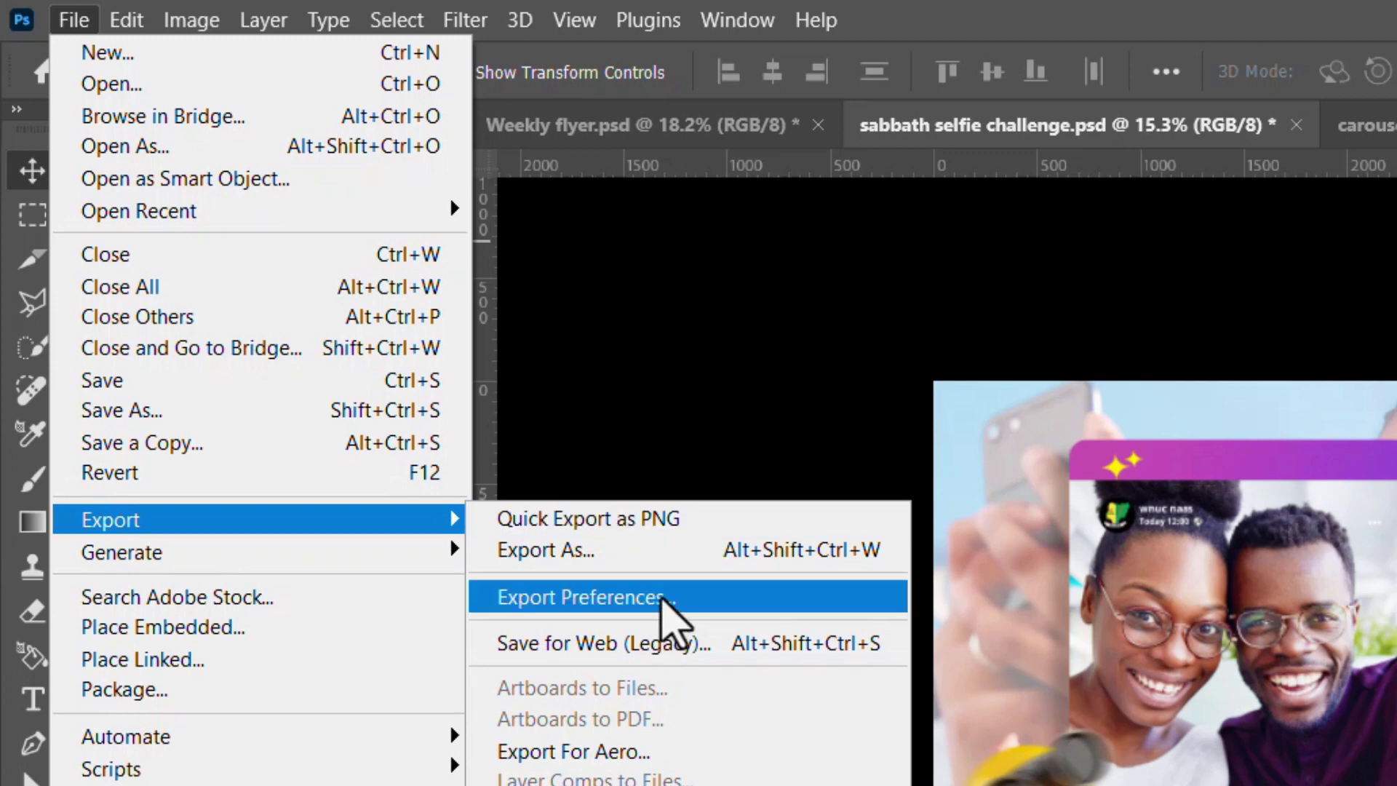
pyautogui.click(658, 598)
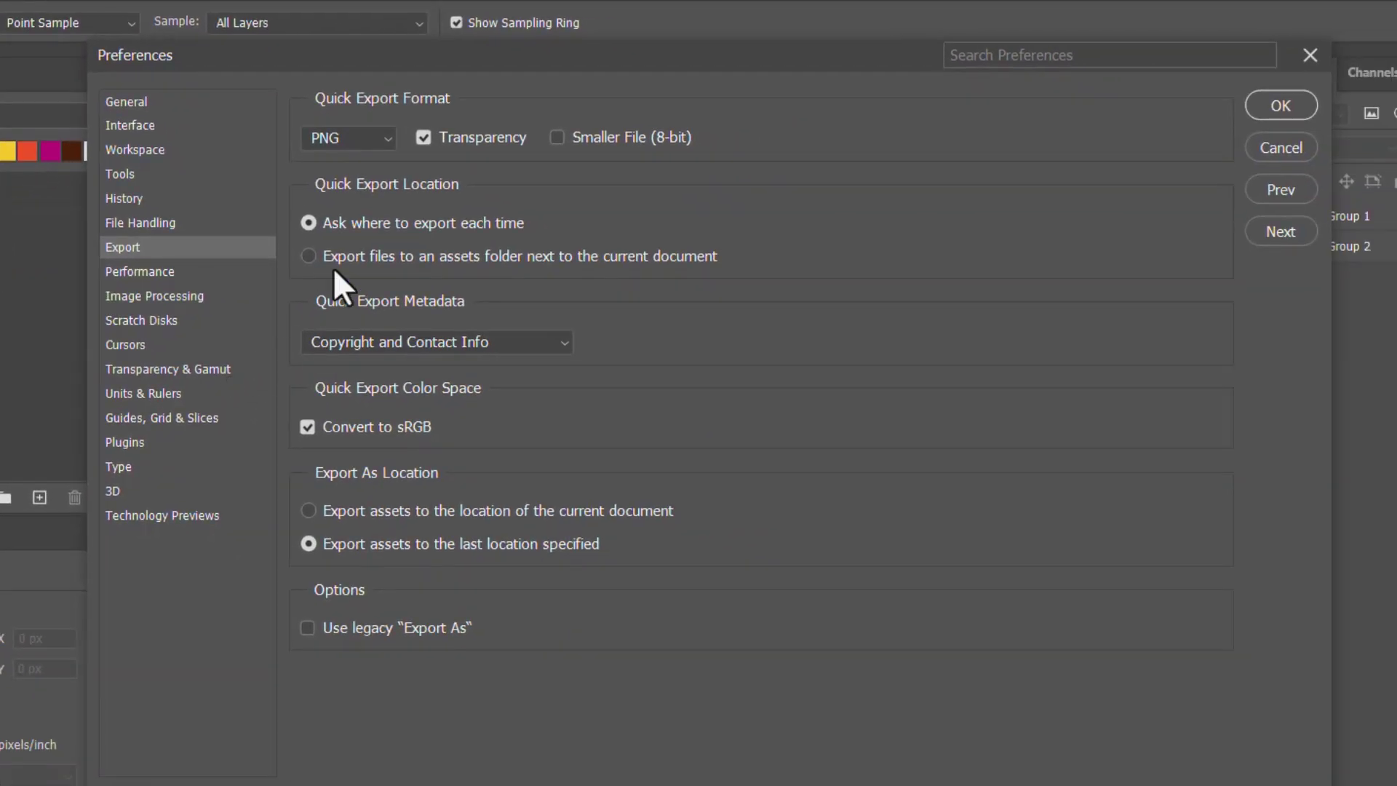
pyautogui.click(379, 136)
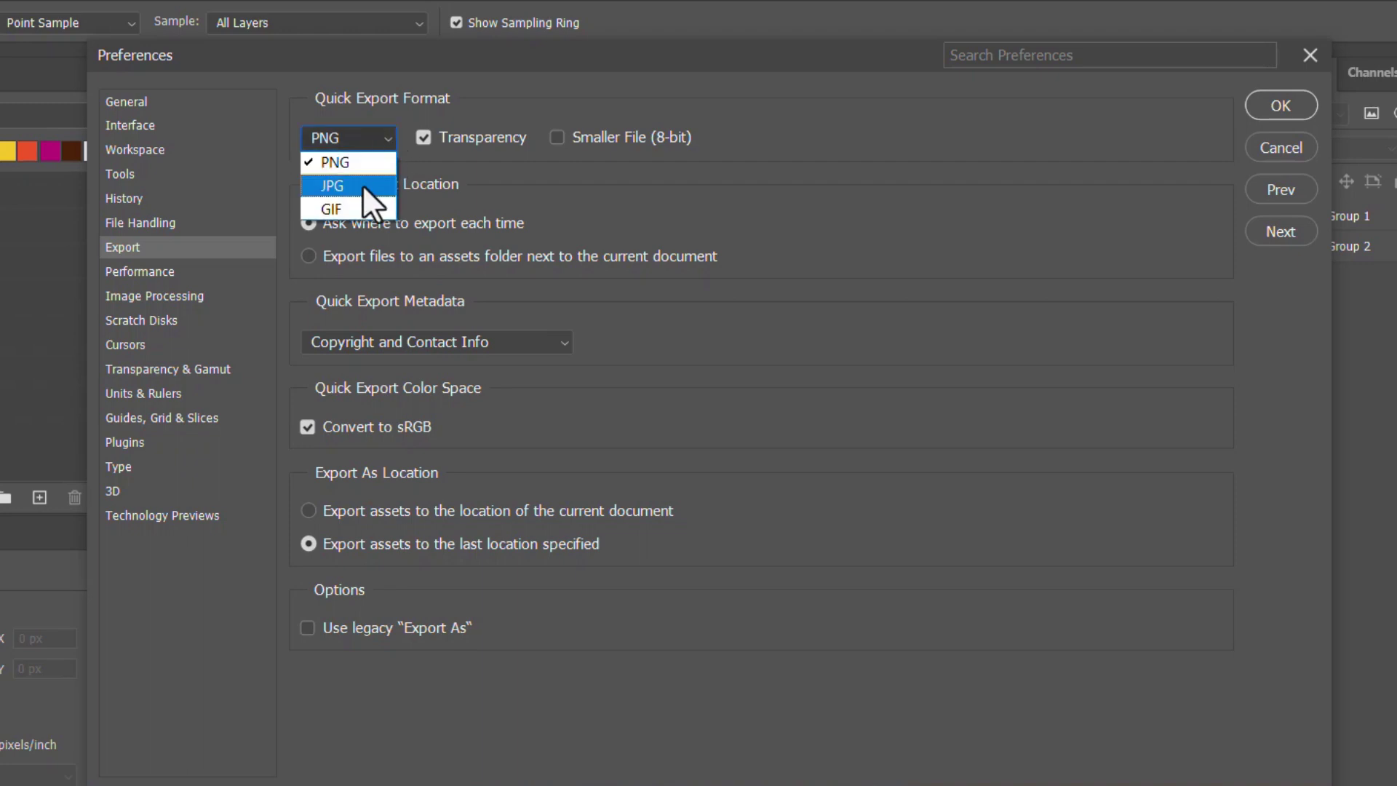
pyautogui.click(363, 185)
pyautogui.click(369, 134)
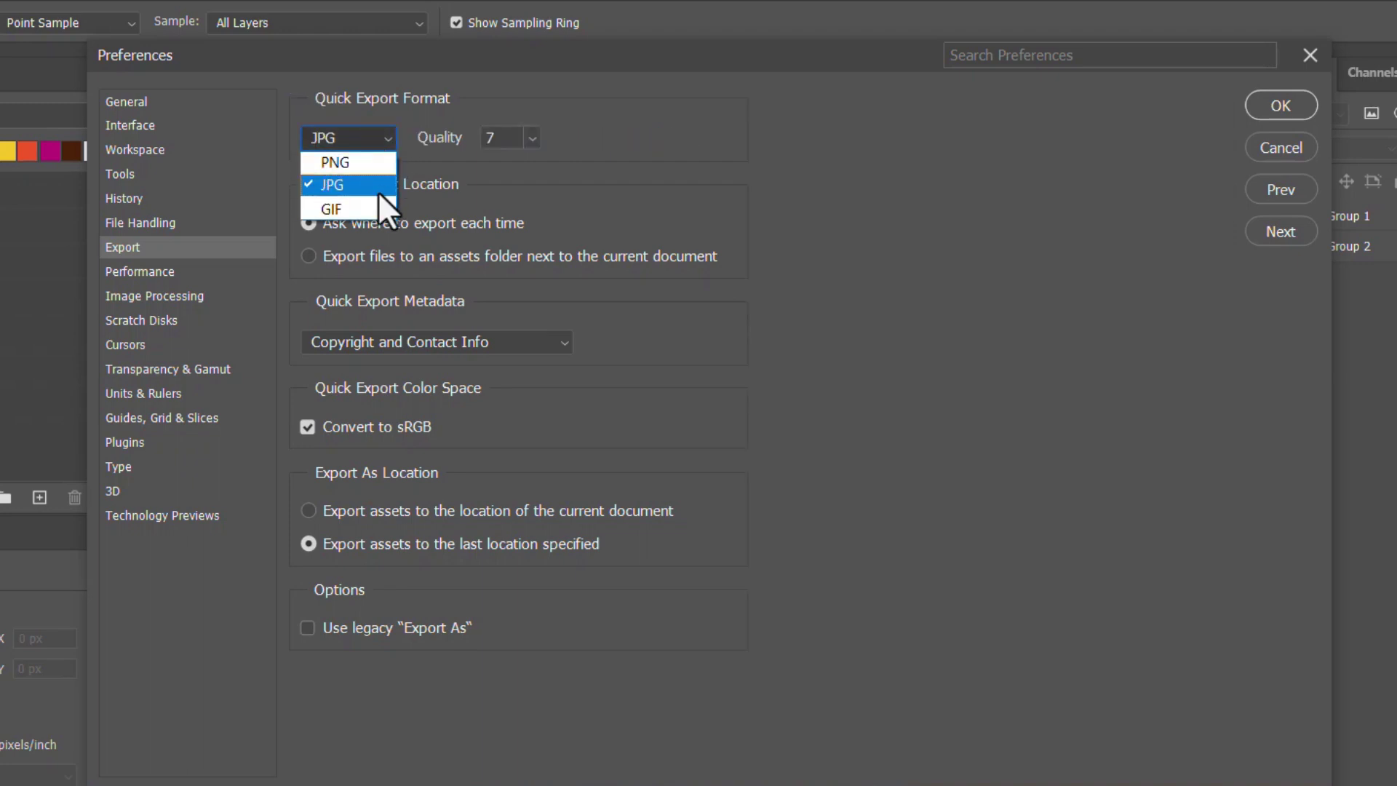
pyautogui.click(377, 206)
pyautogui.click(368, 129)
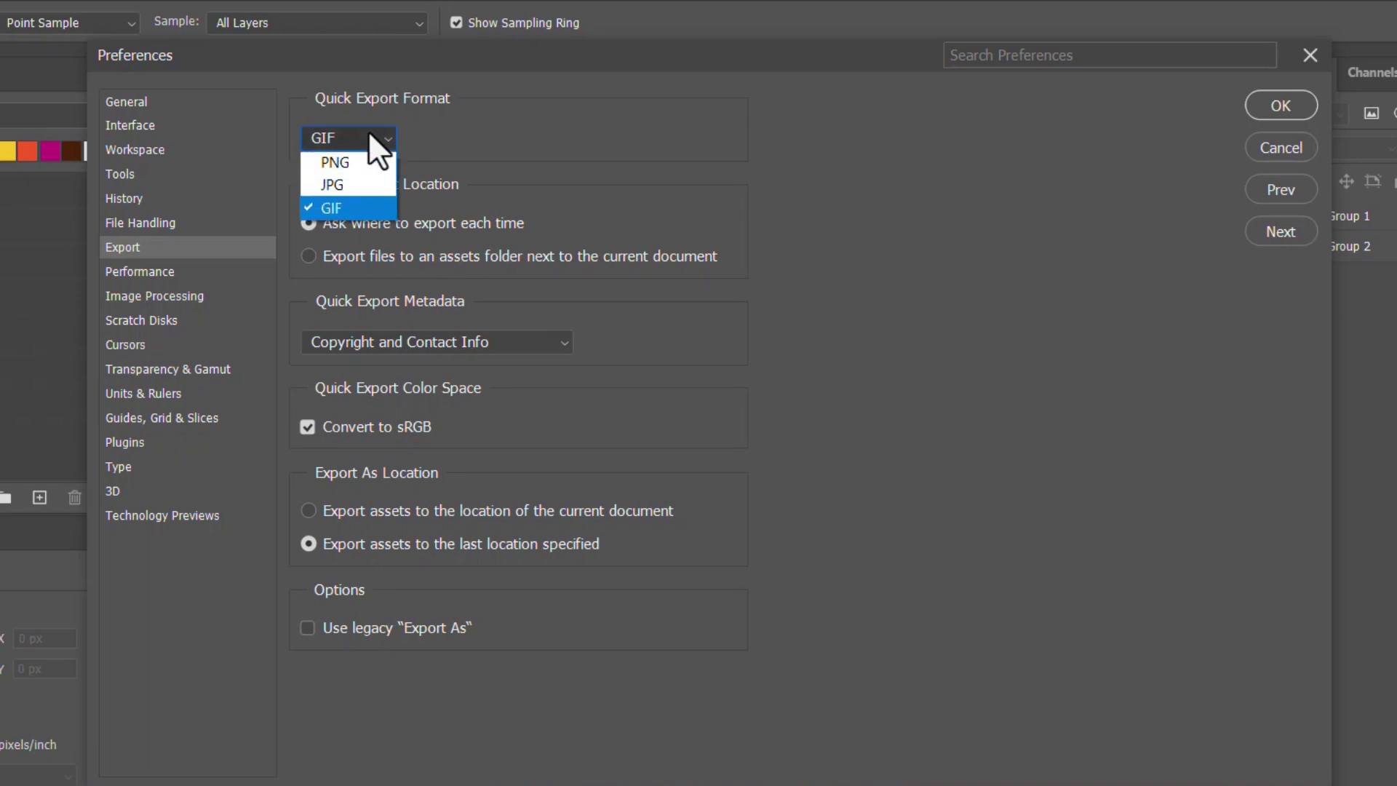
pyautogui.click(372, 187)
pyautogui.click(531, 139)
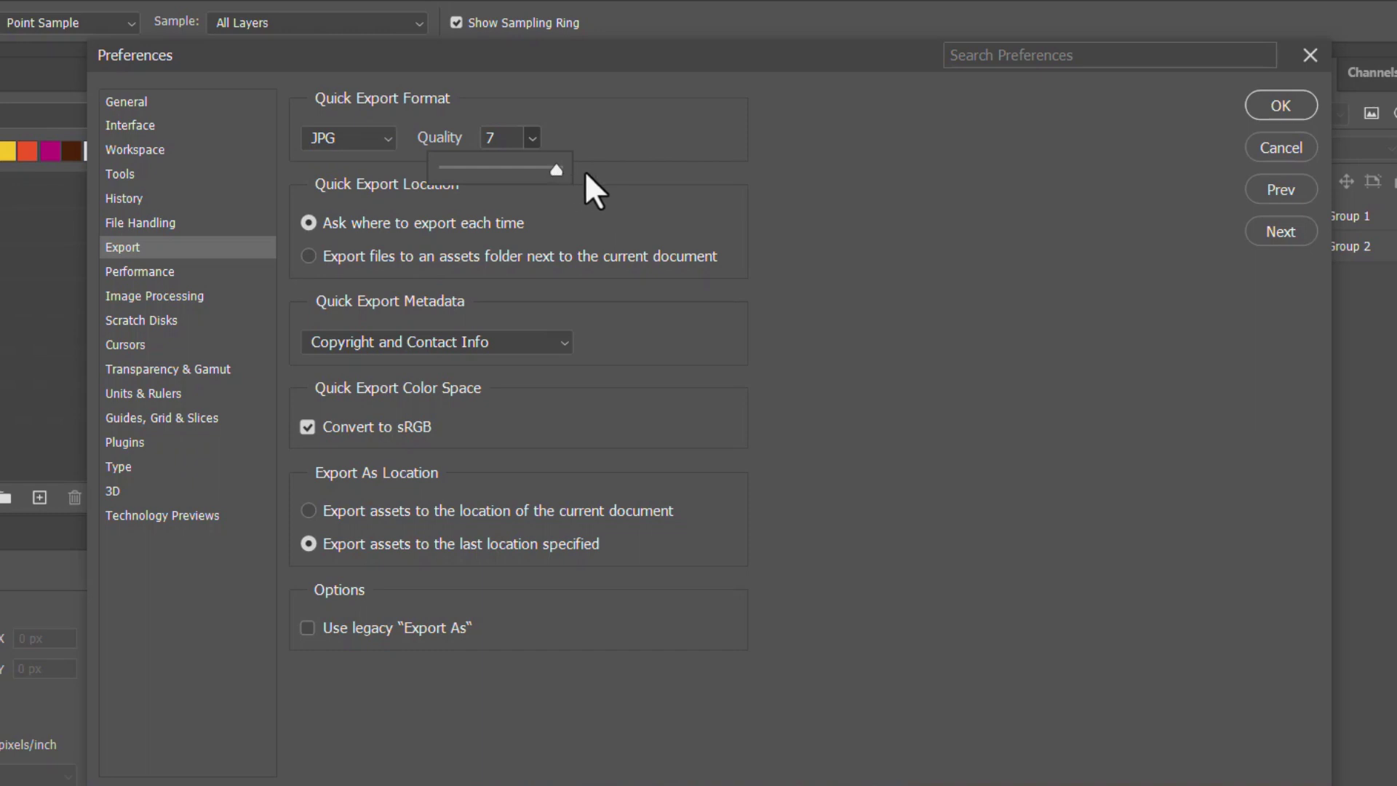
pyautogui.click(600, 113)
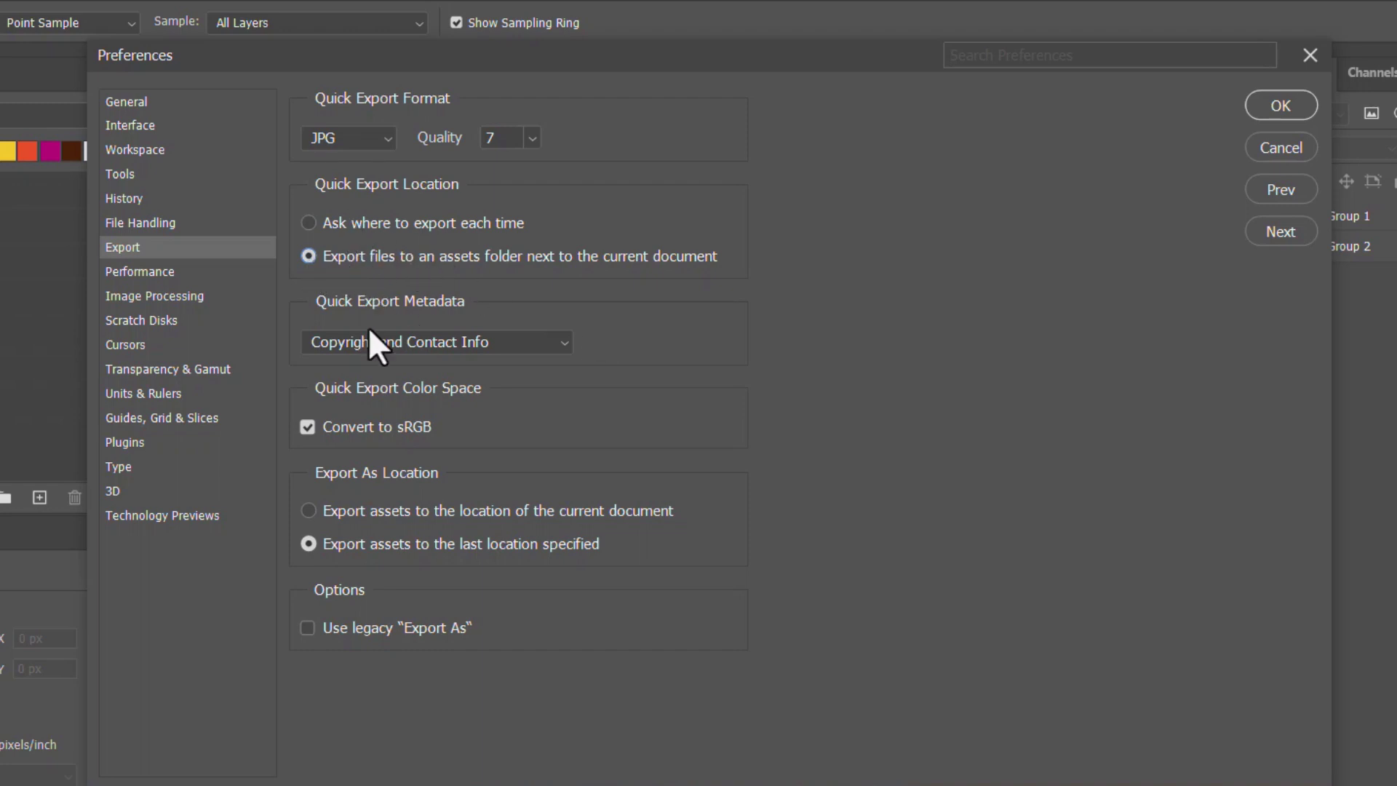
# Set Quick Export to use an assets folder and Export As the current document's location, enable legacy "Export As", and apply the preferences
pyautogui.click(524, 347)
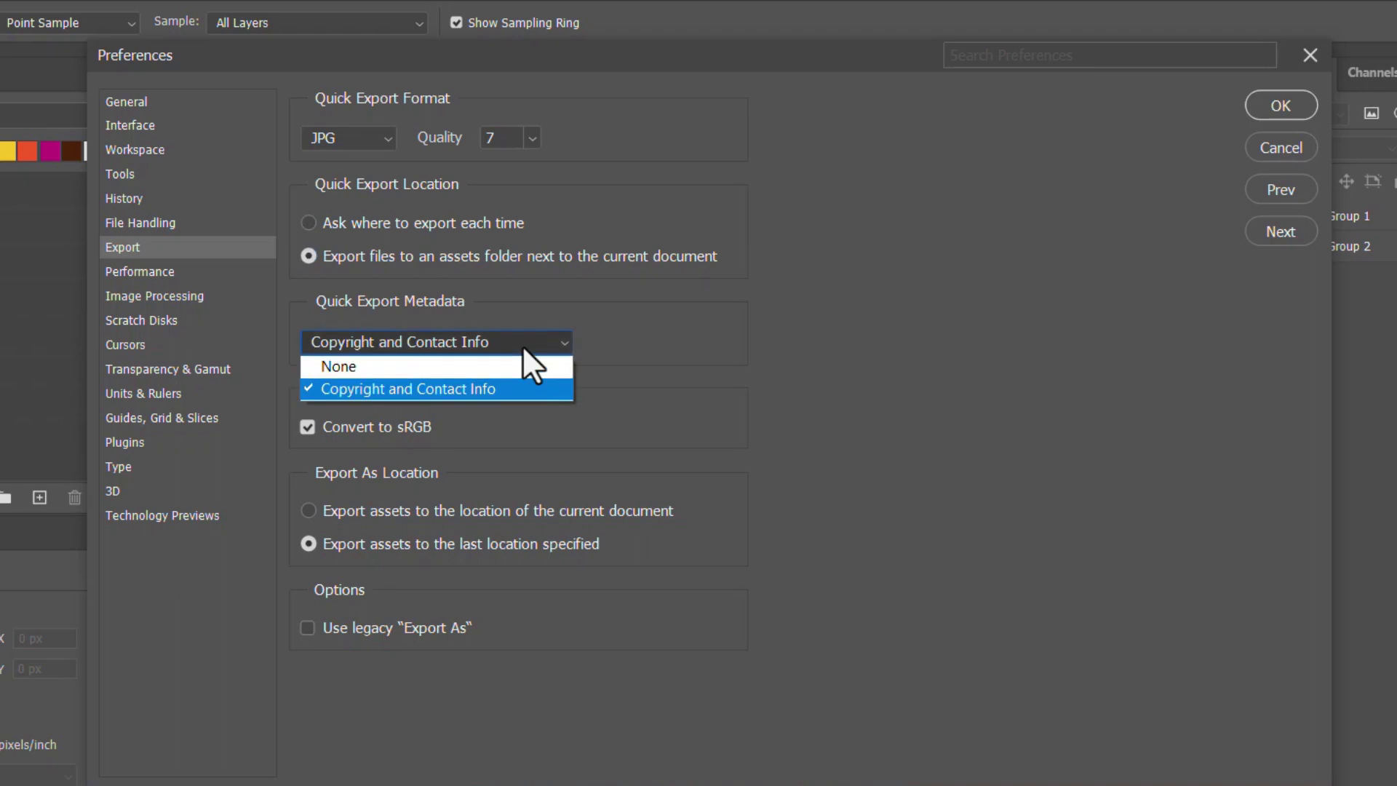
pyautogui.click(535, 348)
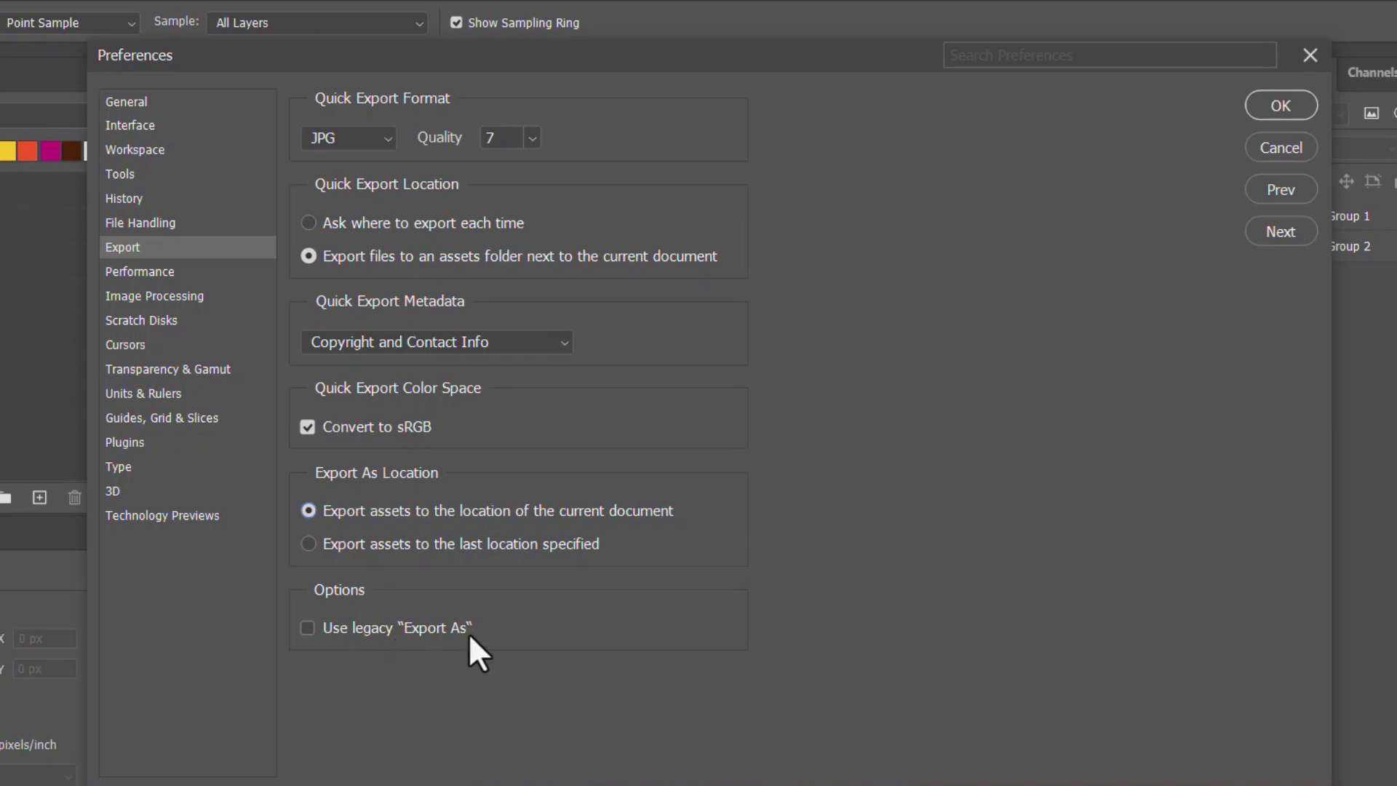
pyautogui.click(305, 630)
pyautogui.click(1286, 102)
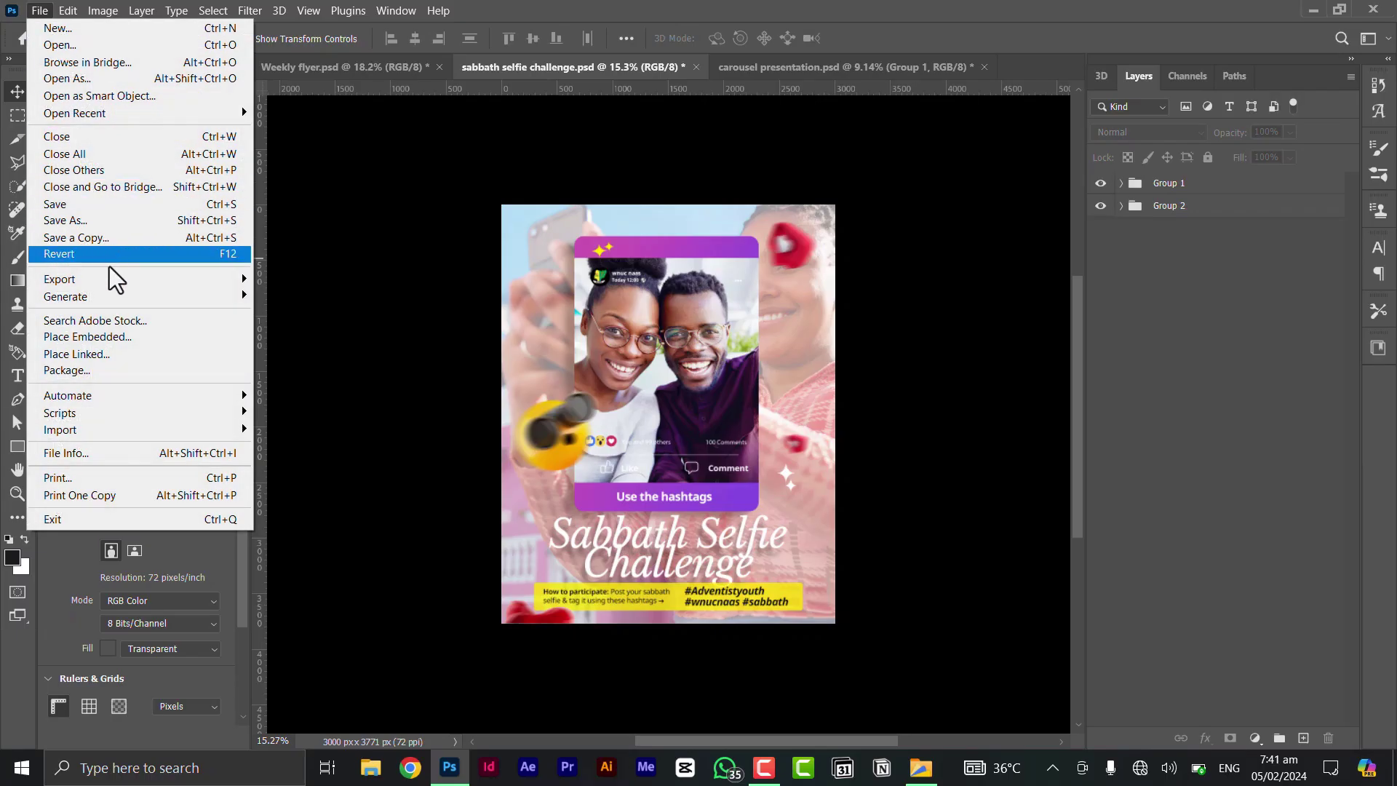
# Quick export the sabbath selfie challenge document as JPG, check its sabbath selfie challenge-assets folder in the file manager, and return to Photoshop
pyautogui.moveTo(138, 280)
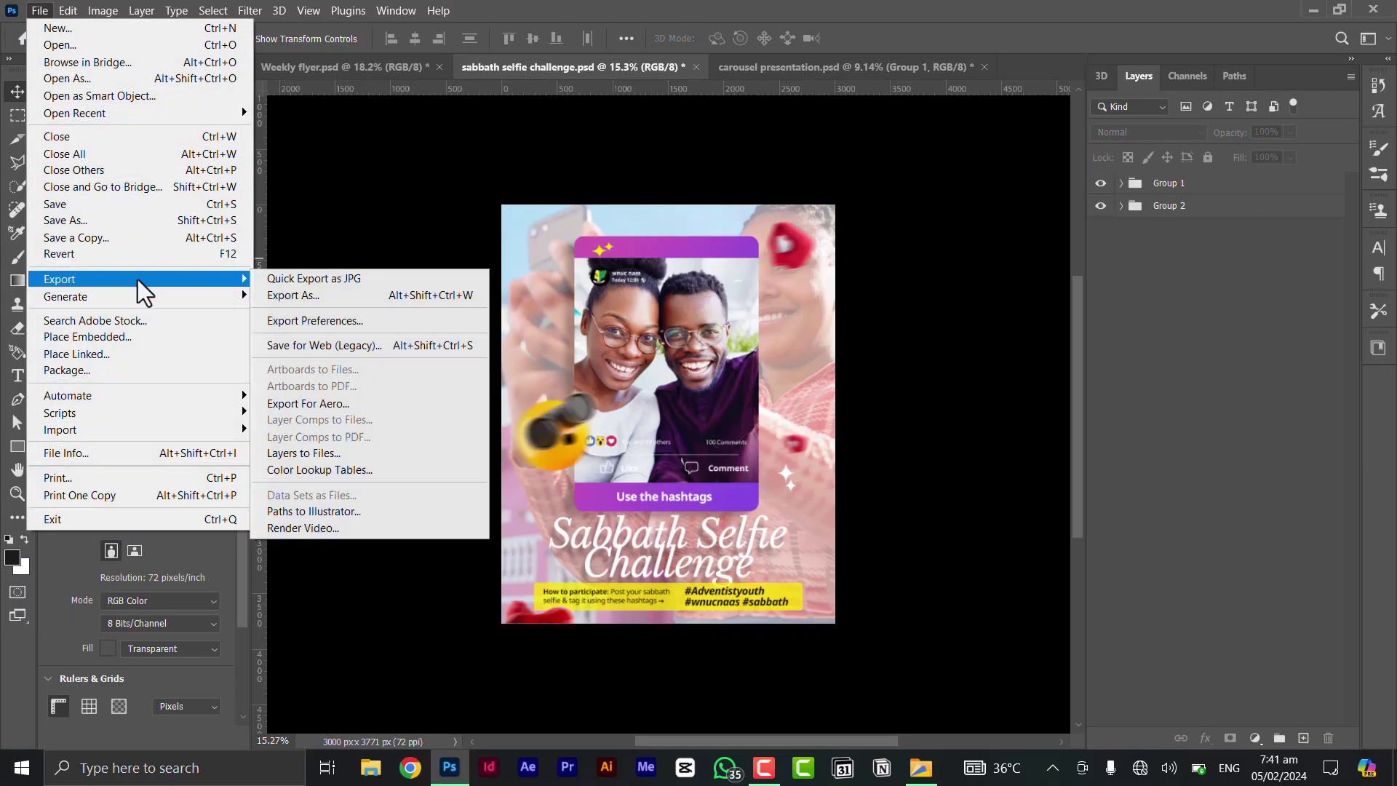
pyautogui.click(400, 280)
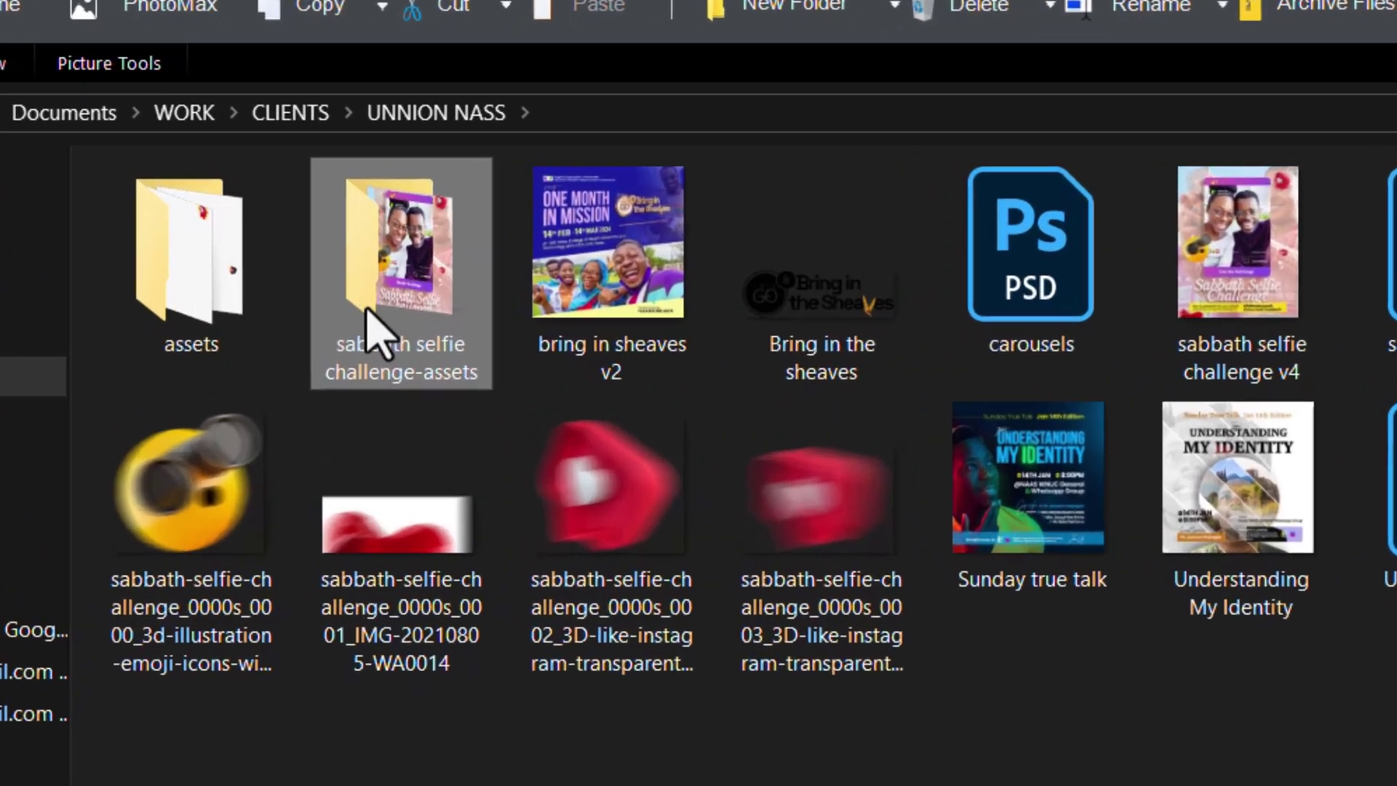
pyautogui.moveTo(374, 275)
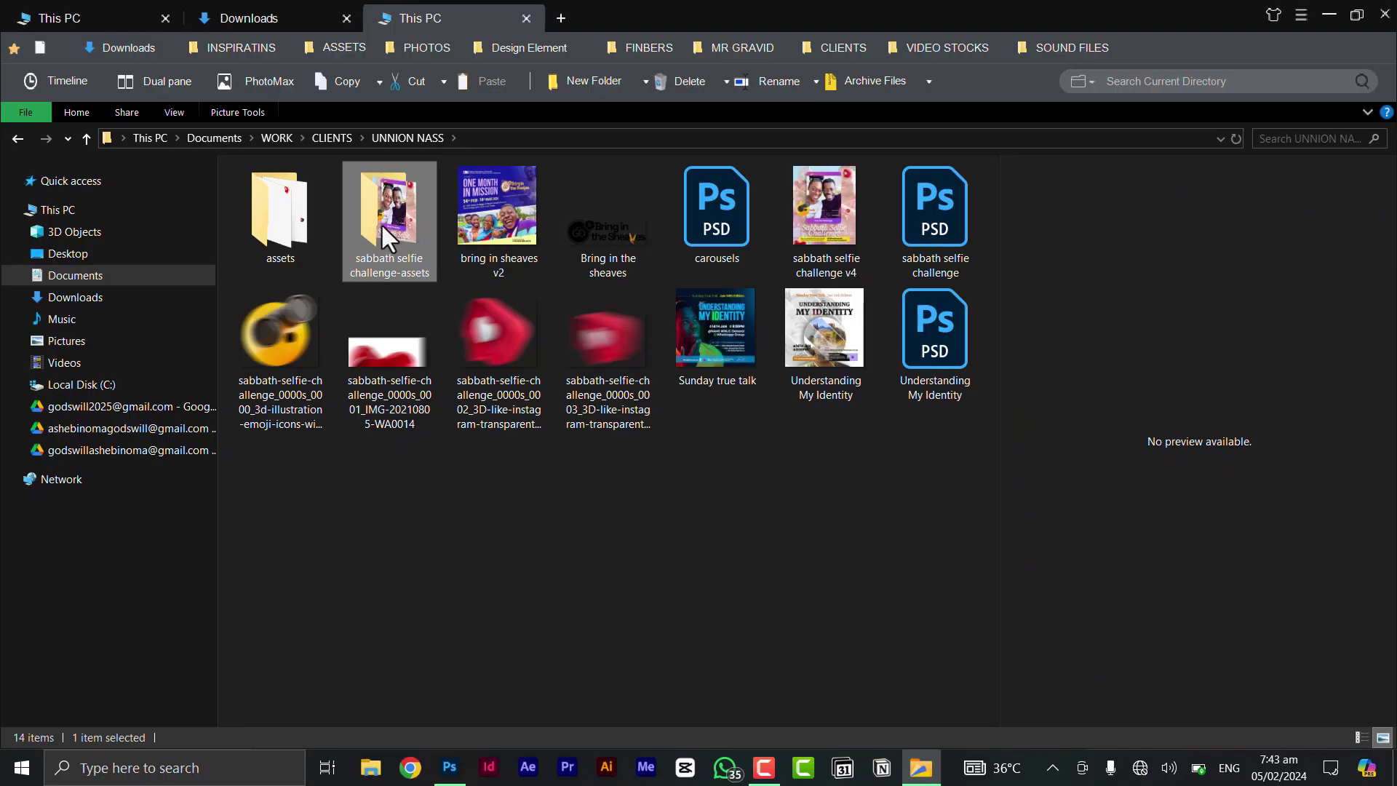
pyautogui.hotkey('alt', 'Tab')
pyautogui.click(512, 332)
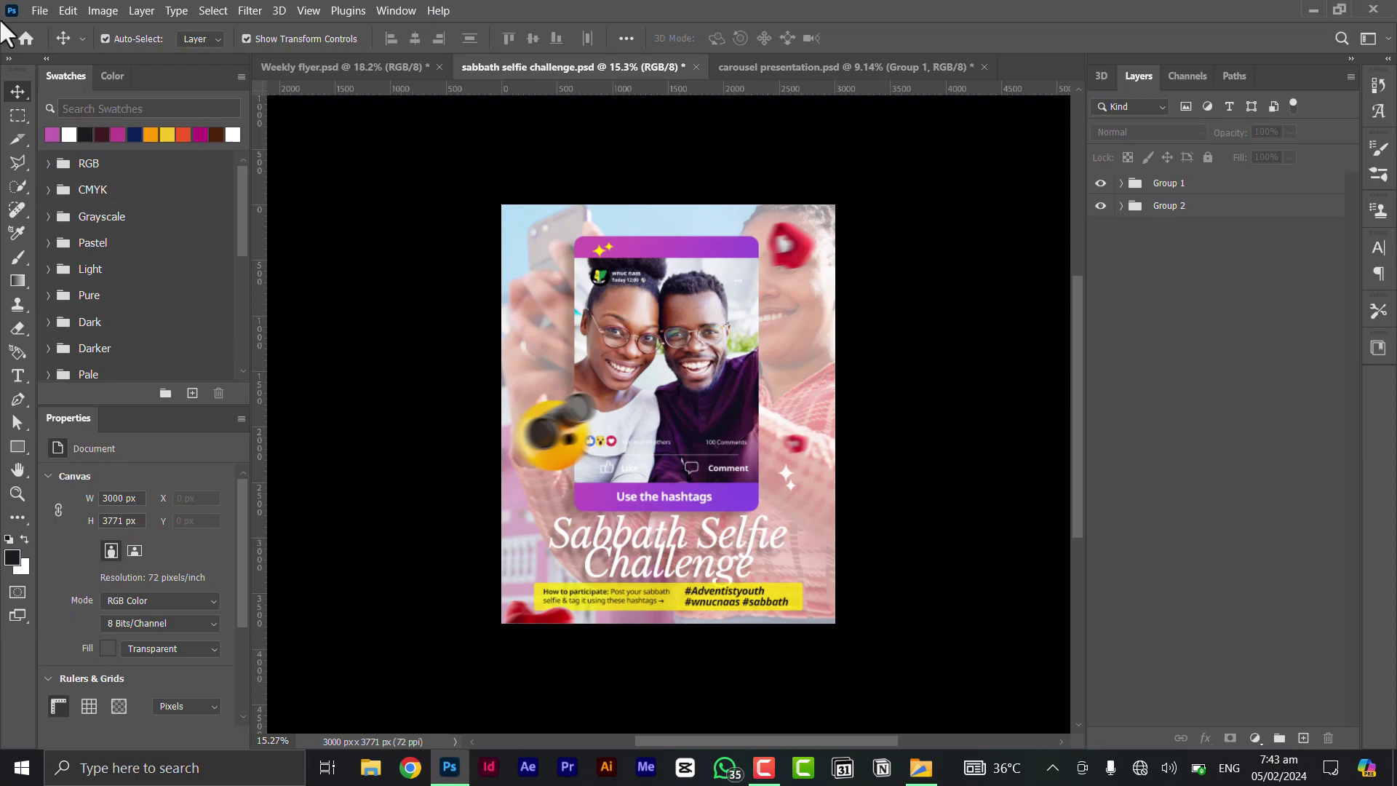
# Turn off the legacy "Export As" option in the export preferences and apply the change
pyautogui.click(39, 10)
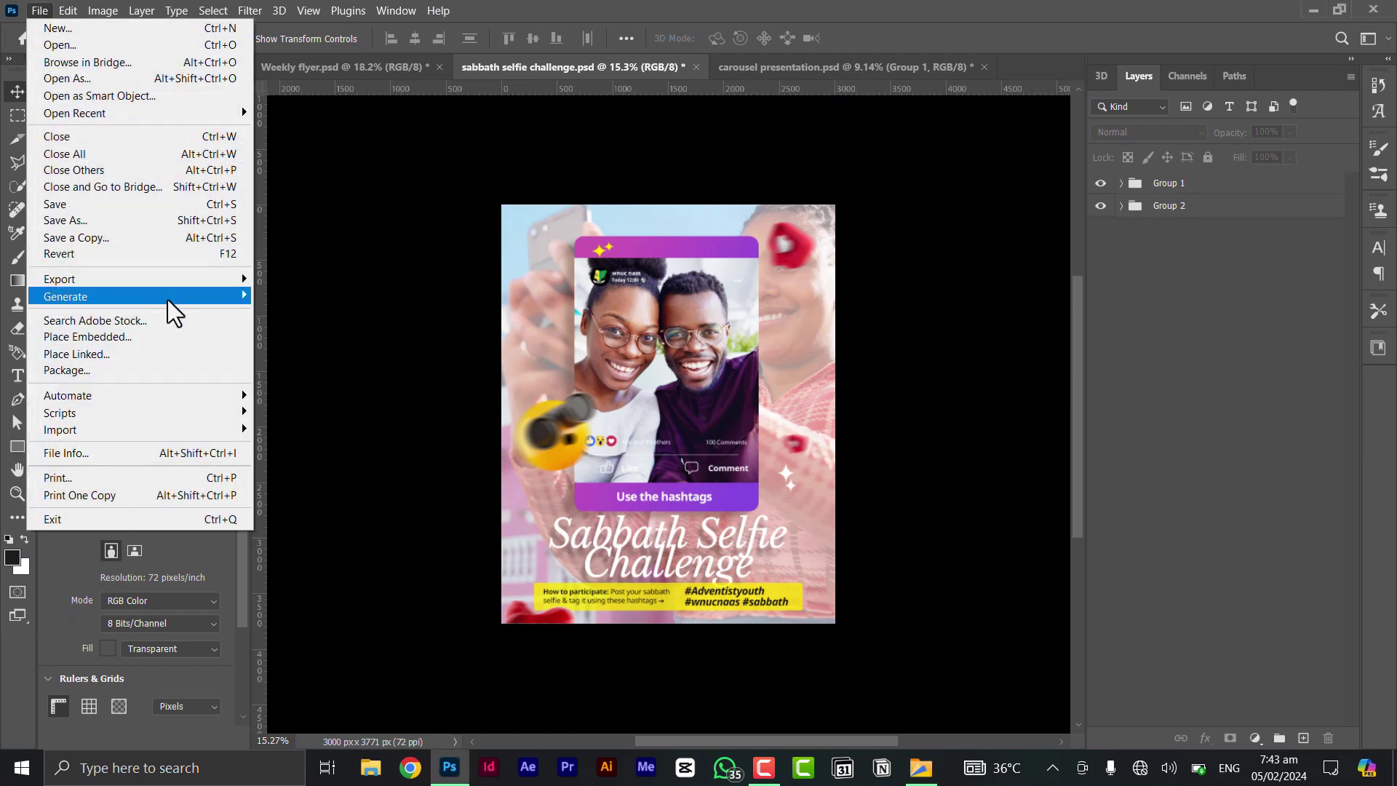
pyautogui.moveTo(181, 279)
pyautogui.click(351, 321)
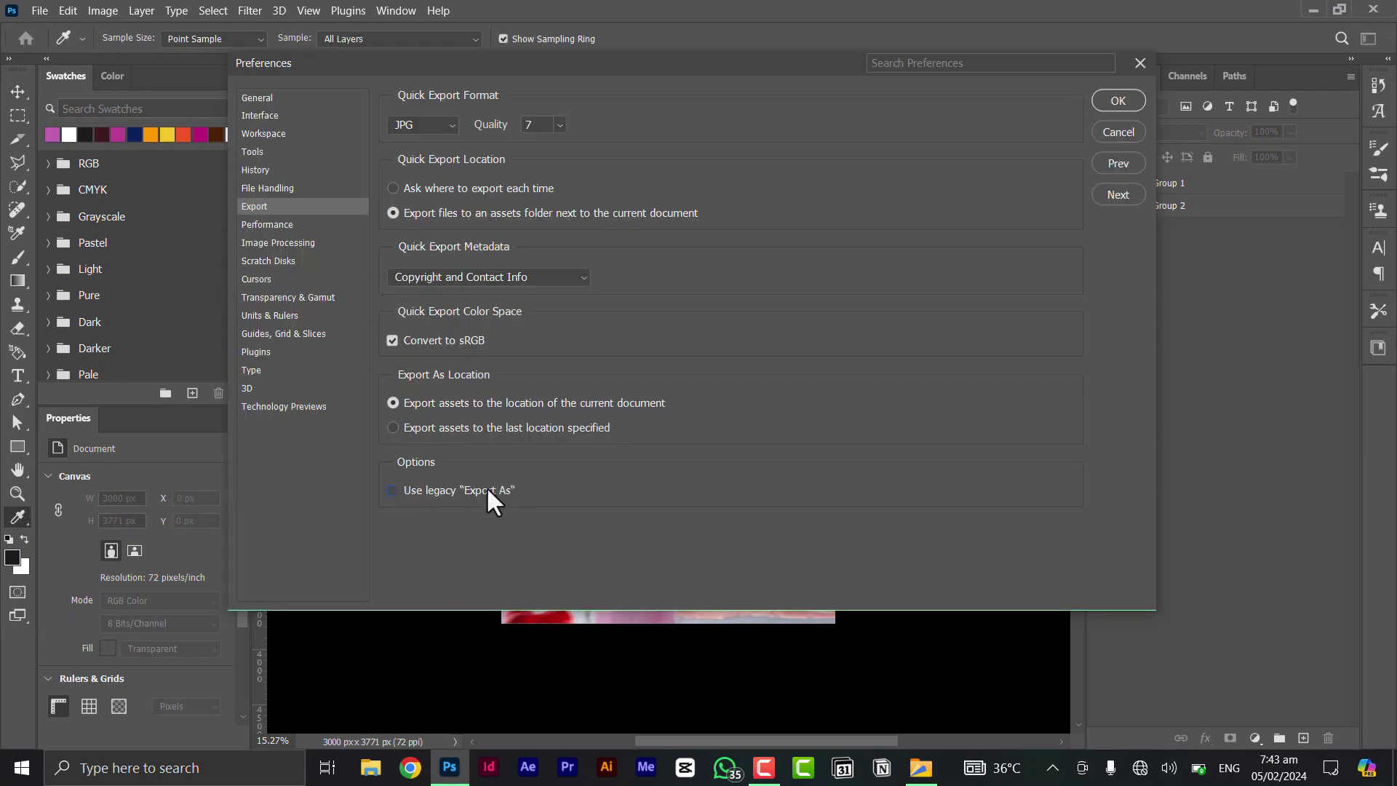
pyautogui.click(1116, 100)
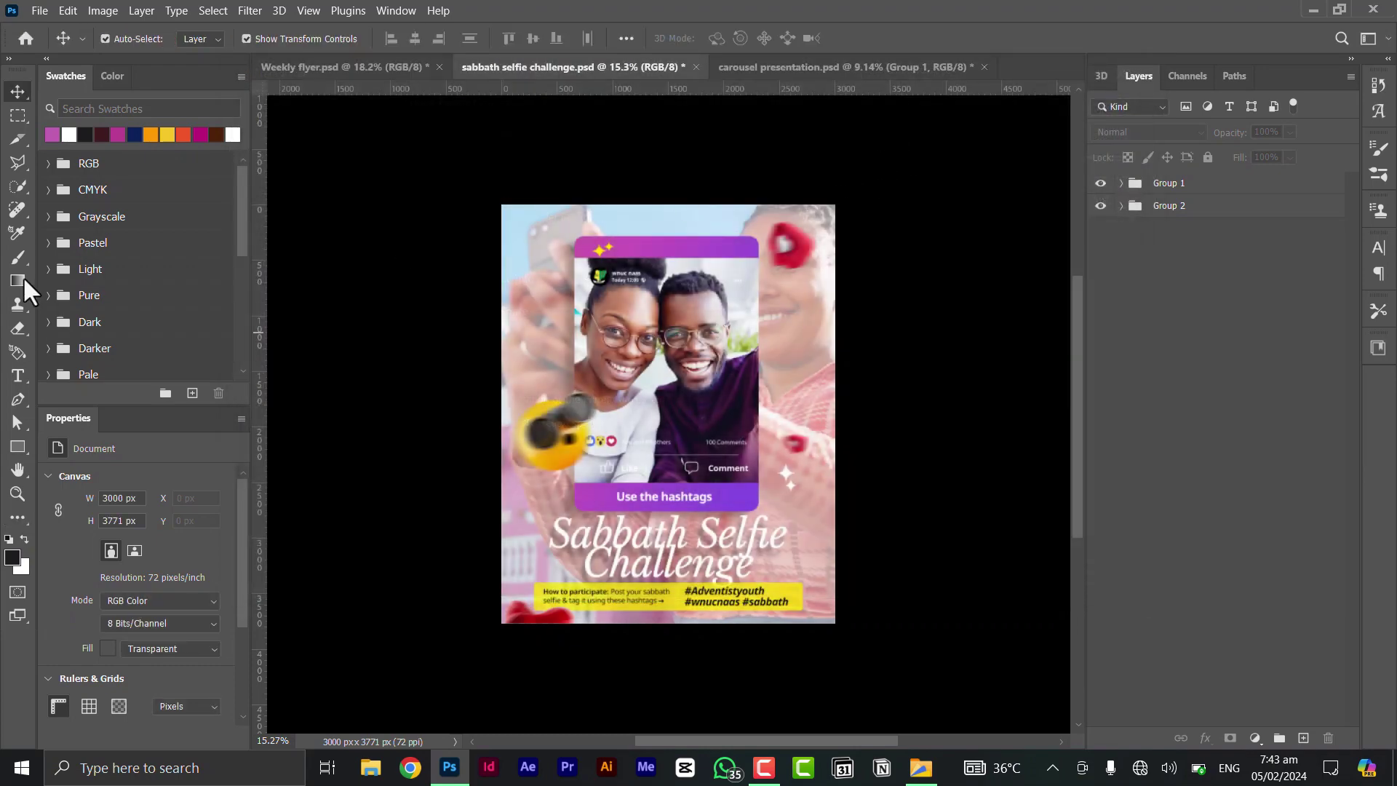
# Run Quick Export as JPG again on the sabbath selfie challenge document
pyautogui.click(35, 11)
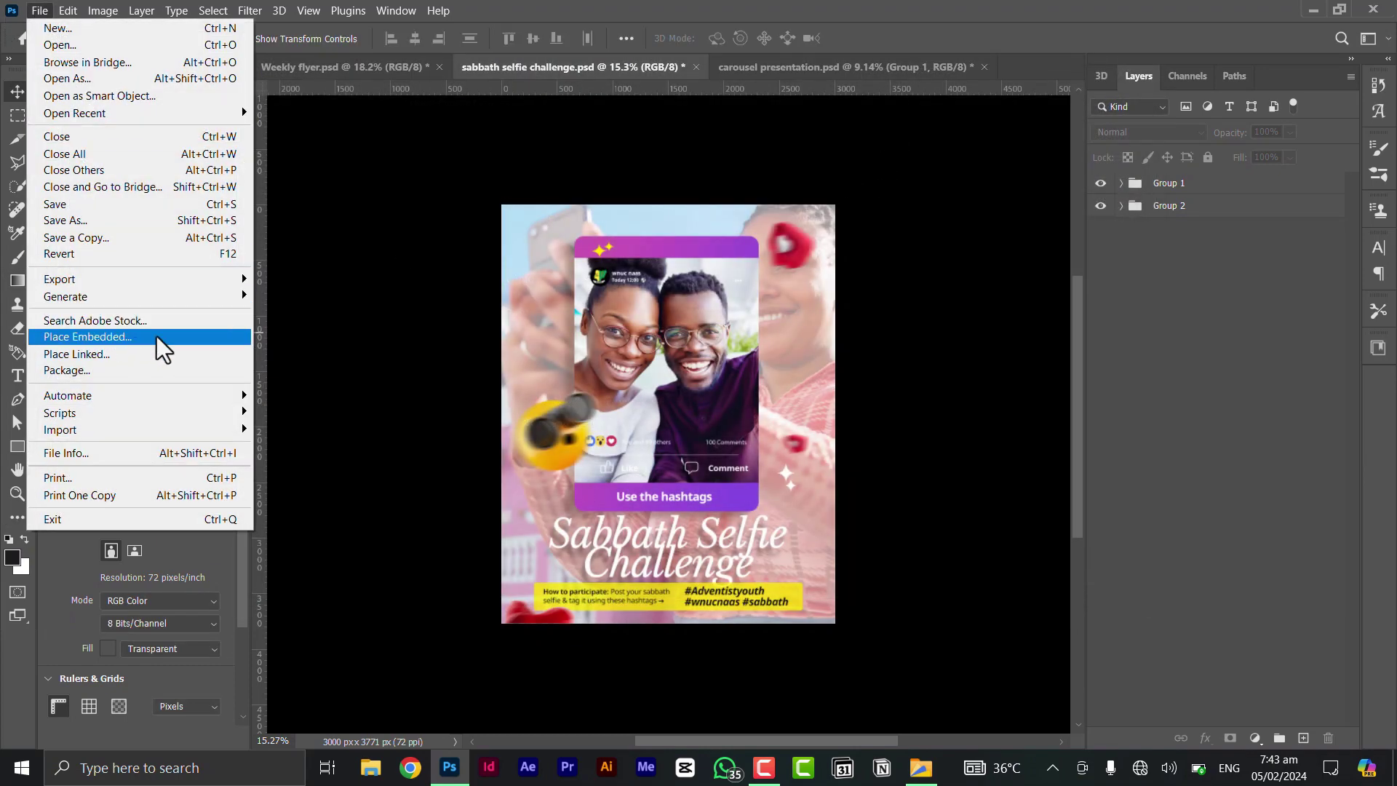
pyautogui.moveTo(170, 285)
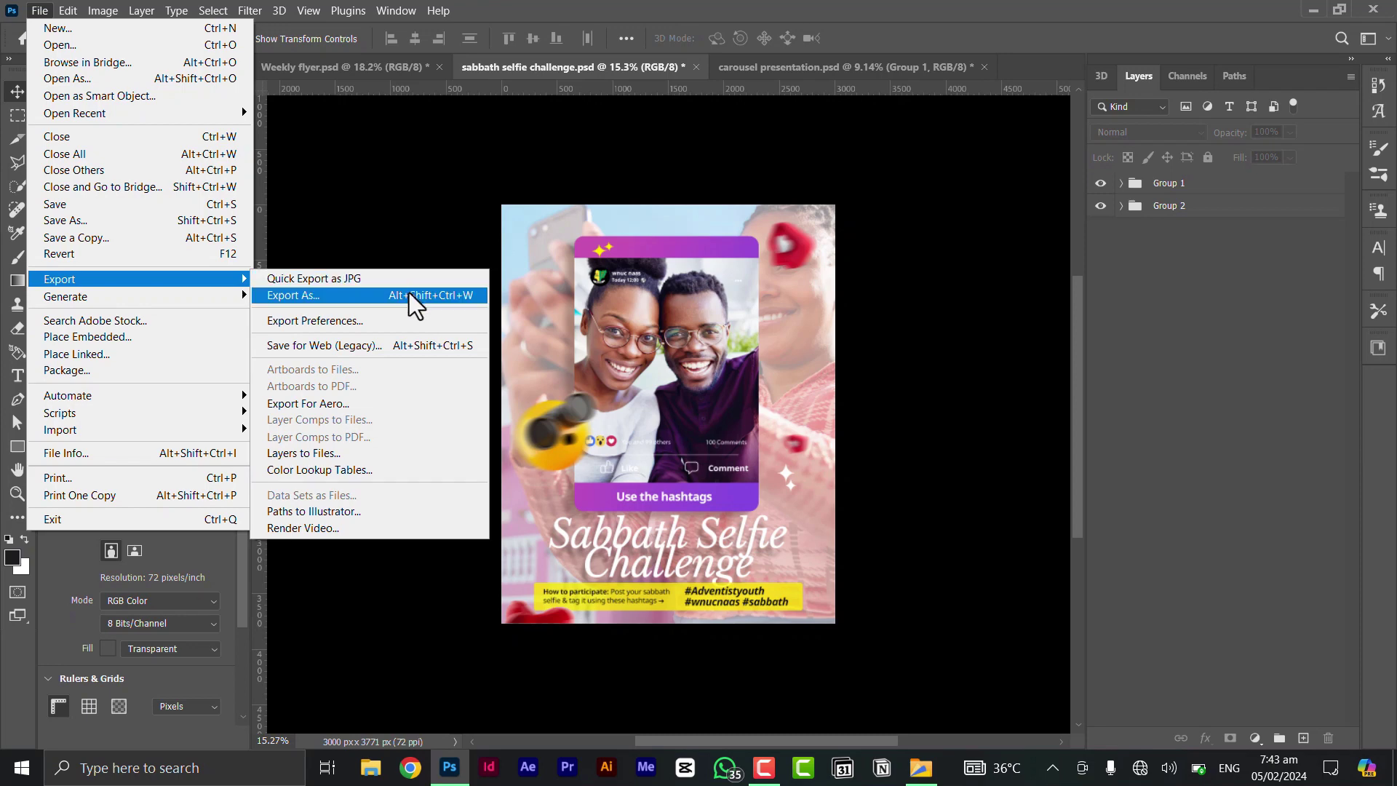
pyautogui.click(403, 279)
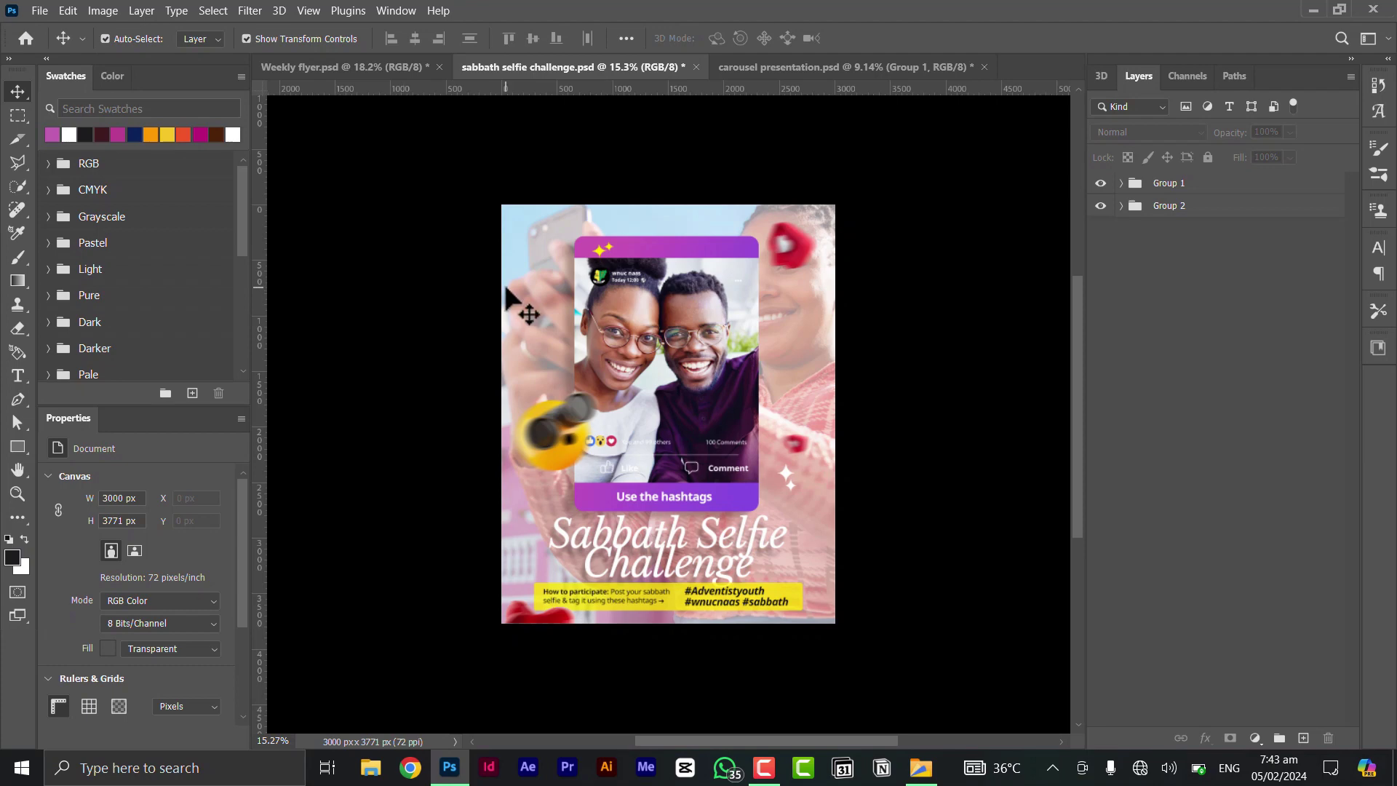
# Switch to the file manager, check the exported JPG's file size in the sabbath selfie challenge-assets folder, and return to Photoshop
pyautogui.hotkey('alt', 'Tab')
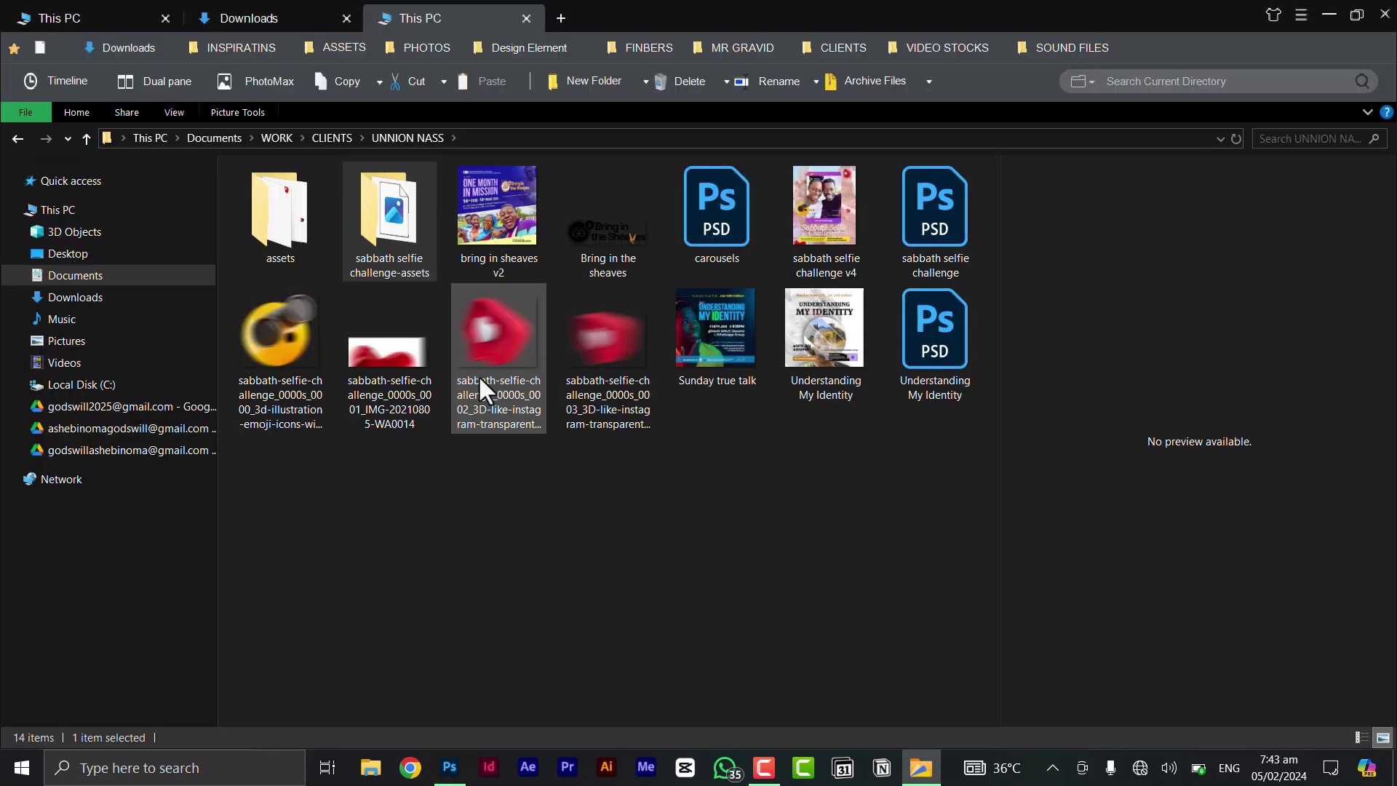
pyautogui.doubleClick(391, 239)
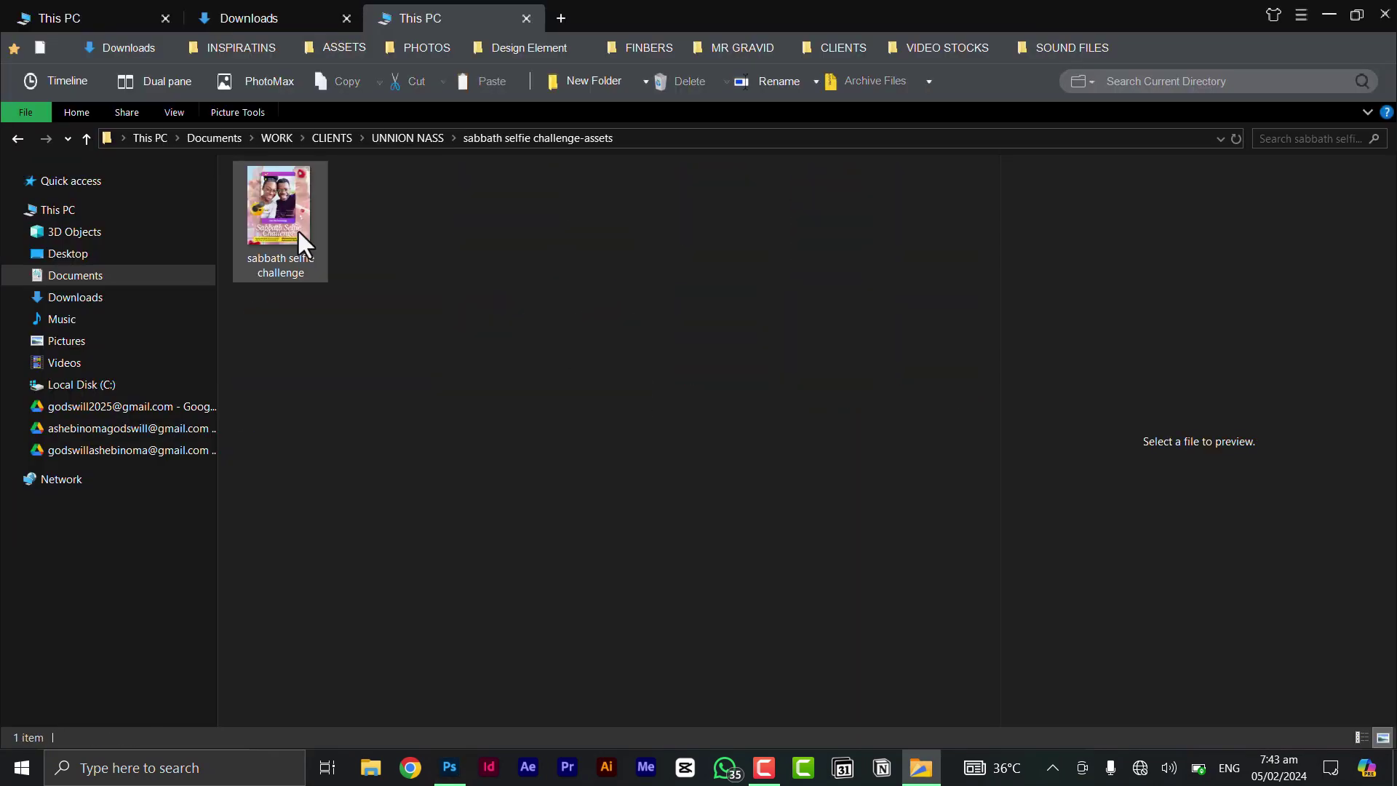
pyautogui.click(299, 230)
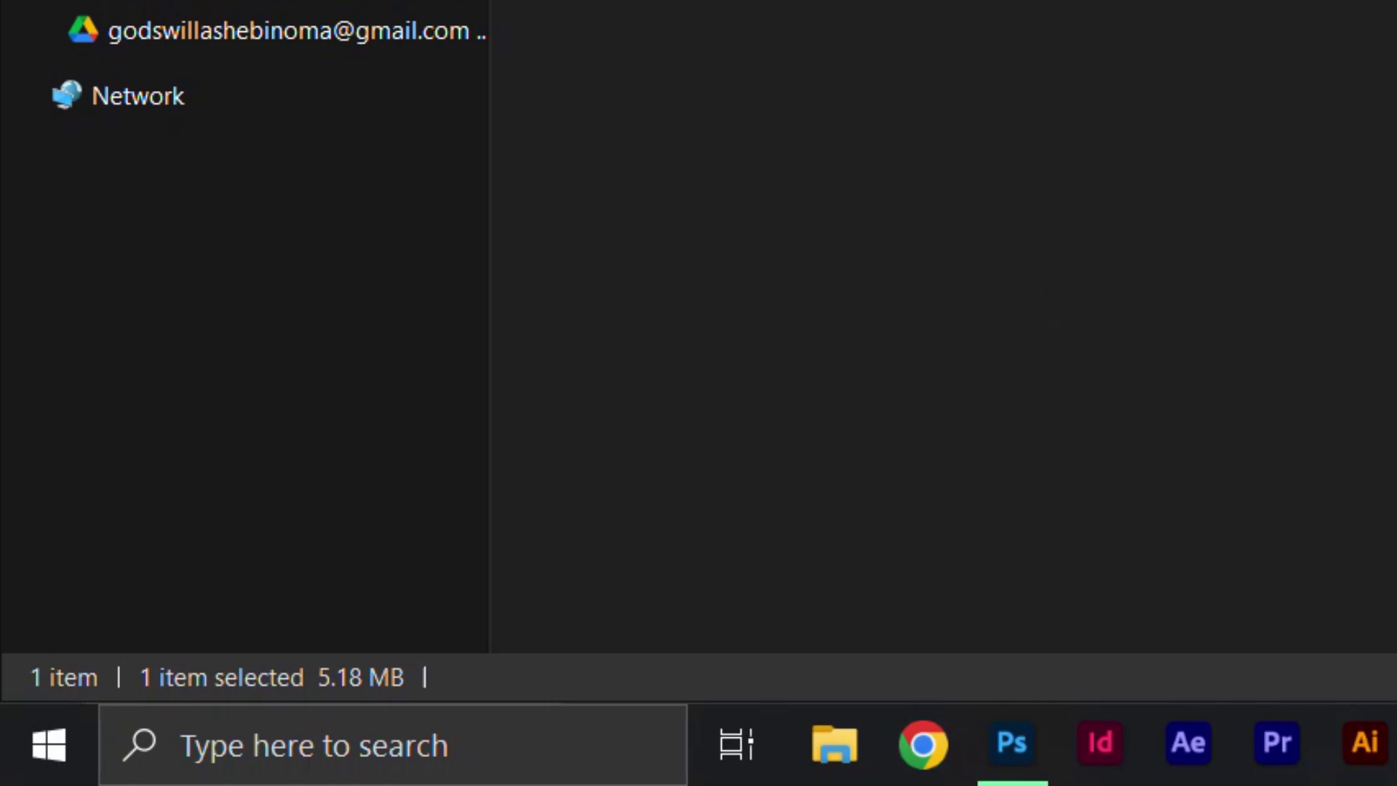
pyautogui.hotkey('alt', 'Tab')
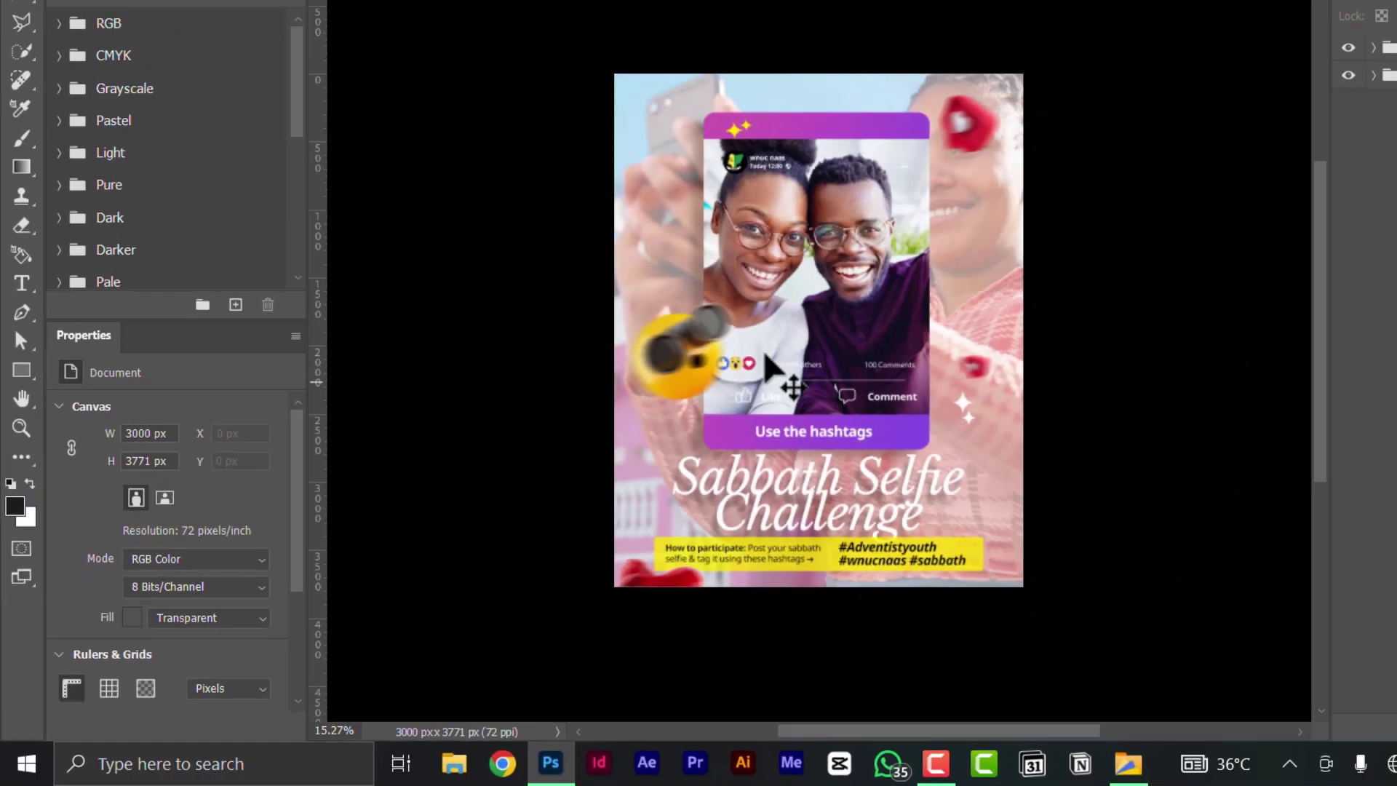